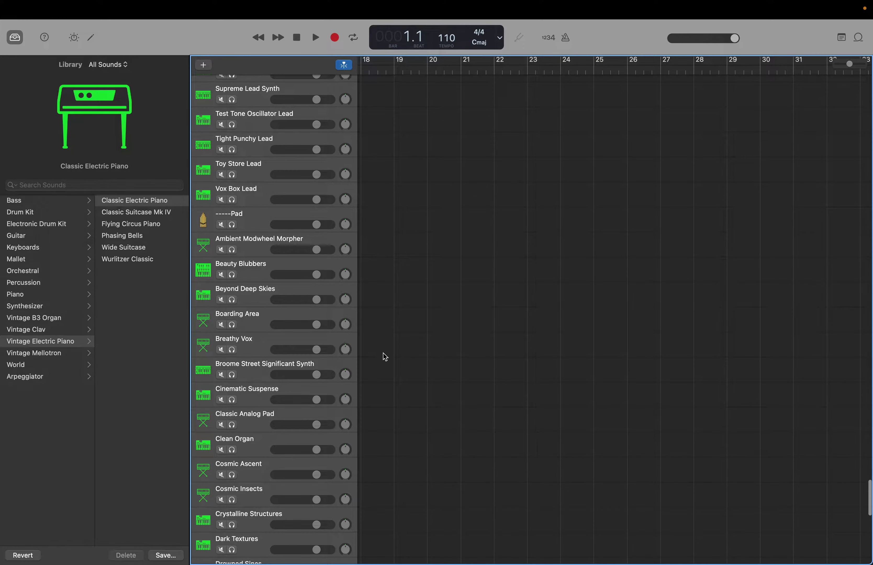
Step: Assign the Ocean Sun Glitters sound from the Synthesizer pad category to the last track in the project
scroll(370, 217, "down", 3)
scroll(370, 217, "down", 20)
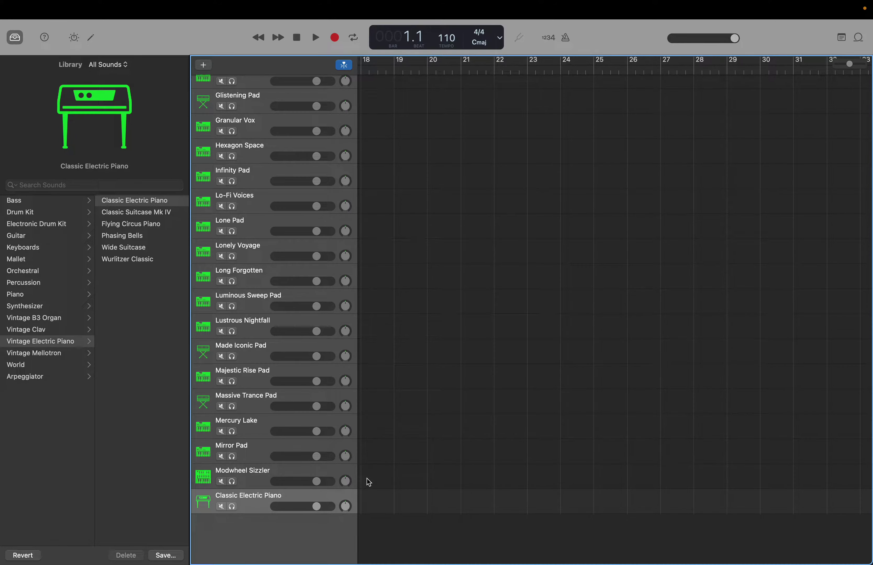
left_click(61, 307)
left_click(121, 287)
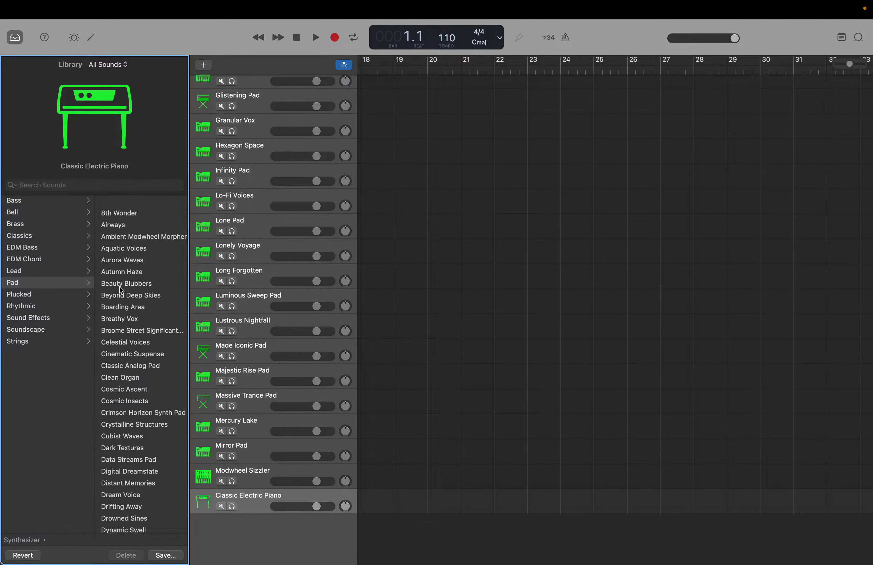
scroll(154, 355, "down", 10)
scroll(154, 353, "down", 10)
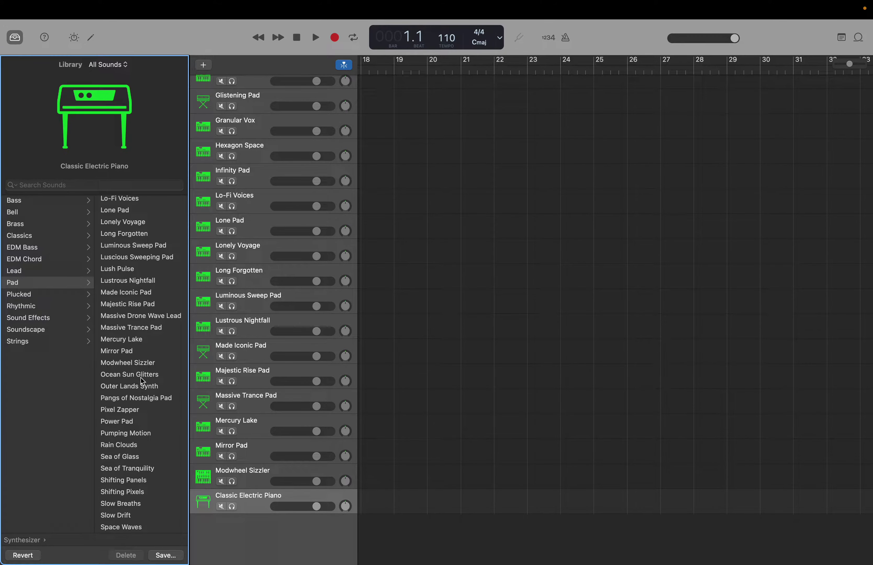
left_click(141, 378)
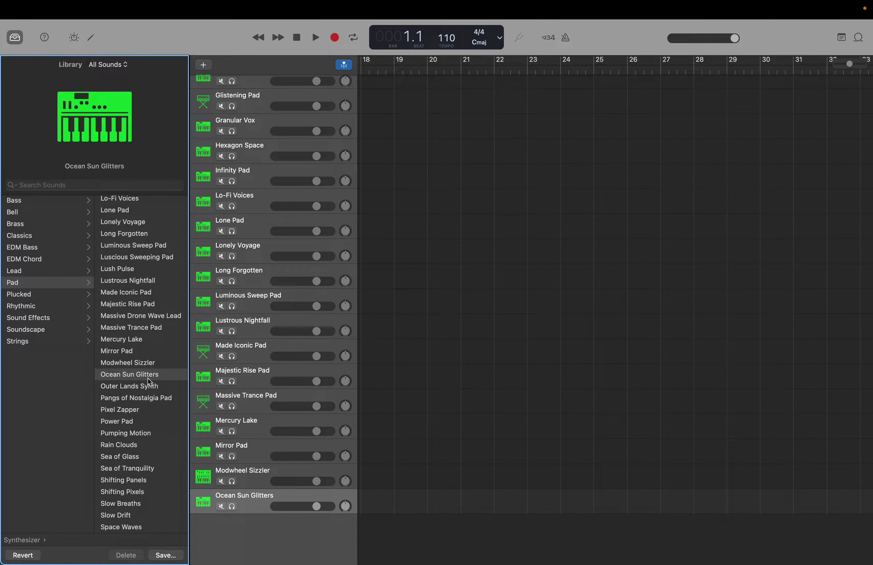
Step: Show the Piano Roll for the Ocean Sun Glitters track and play note C4 to audition the sound
left_click(46, 38)
left_click(90, 41)
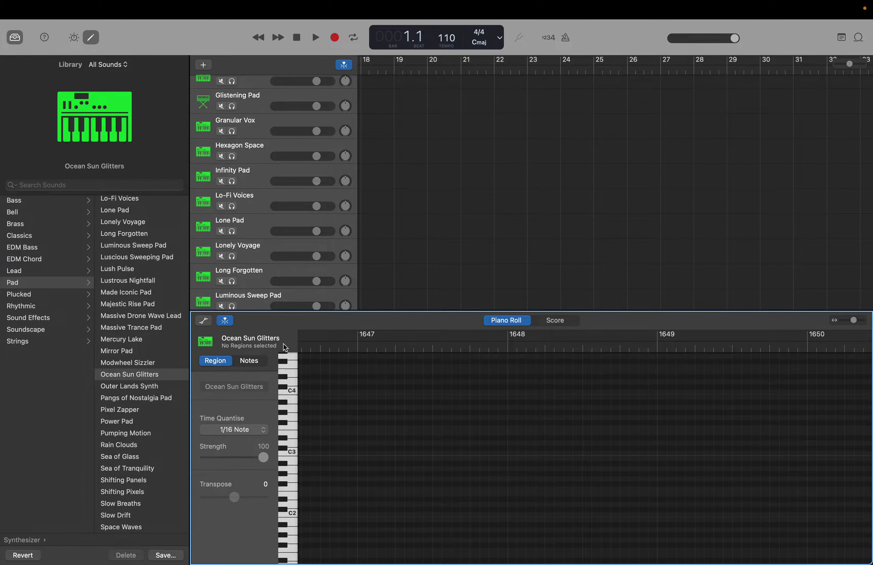
left_click(293, 394)
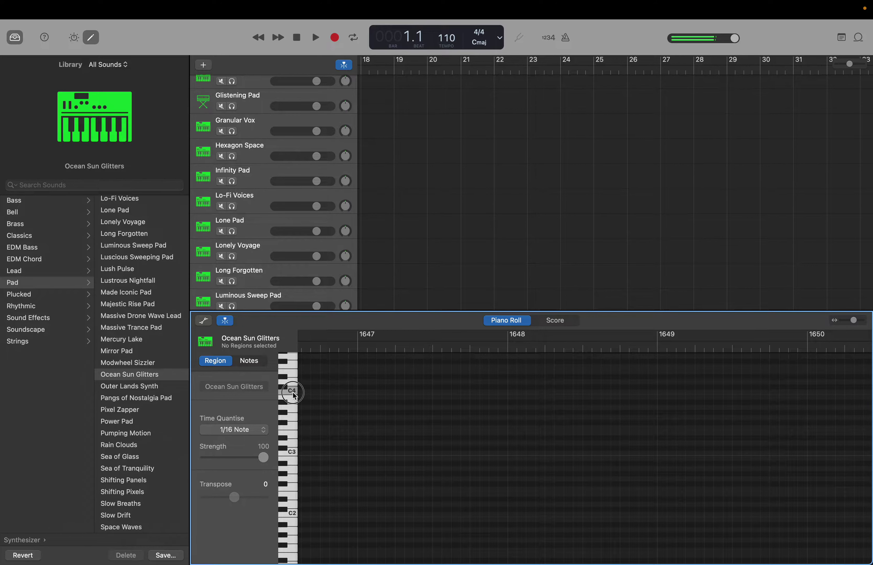
left_click_drag(294, 396, 295, 396)
Step: Add a software instrument track below Ocean Sun Glitters and assign it the Synthesizer pad sound Outer Lands Synth
scroll(273, 251, "down", 10)
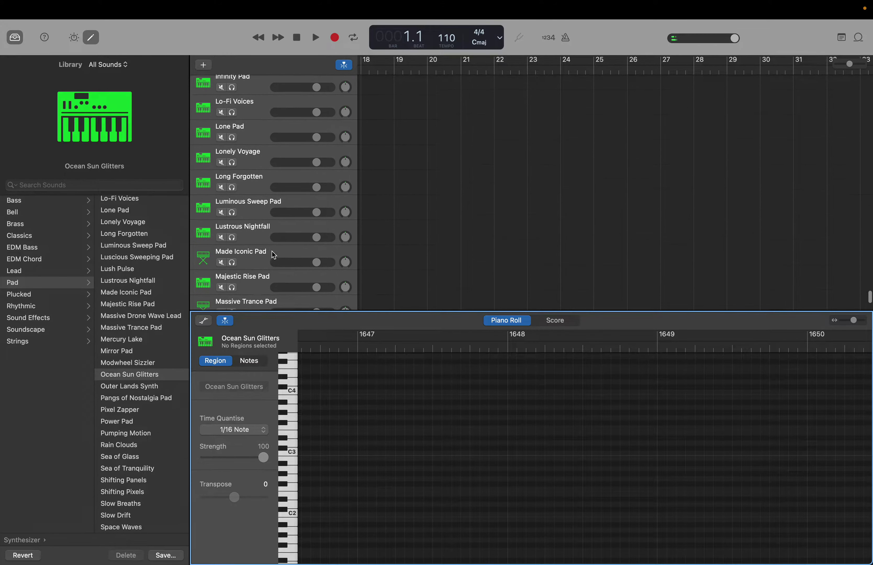
right_click(261, 252)
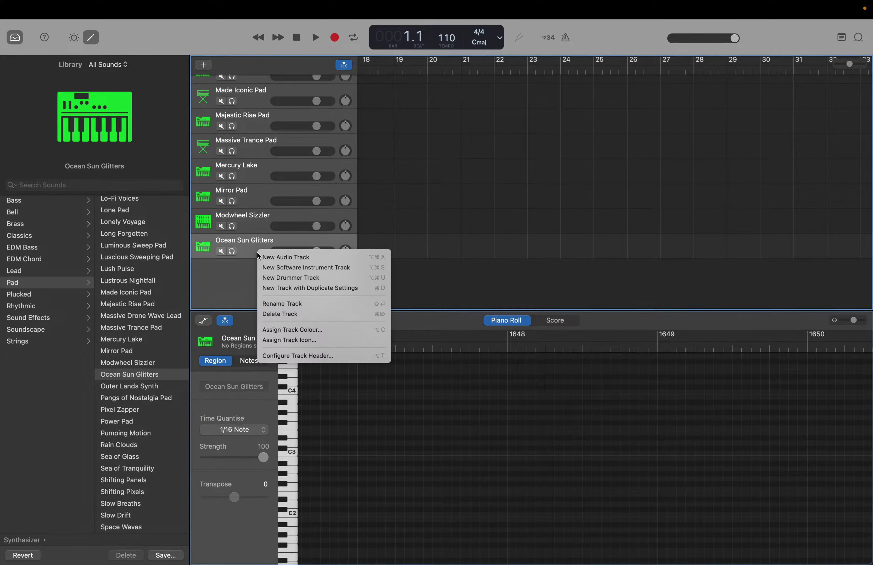
left_click(270, 268)
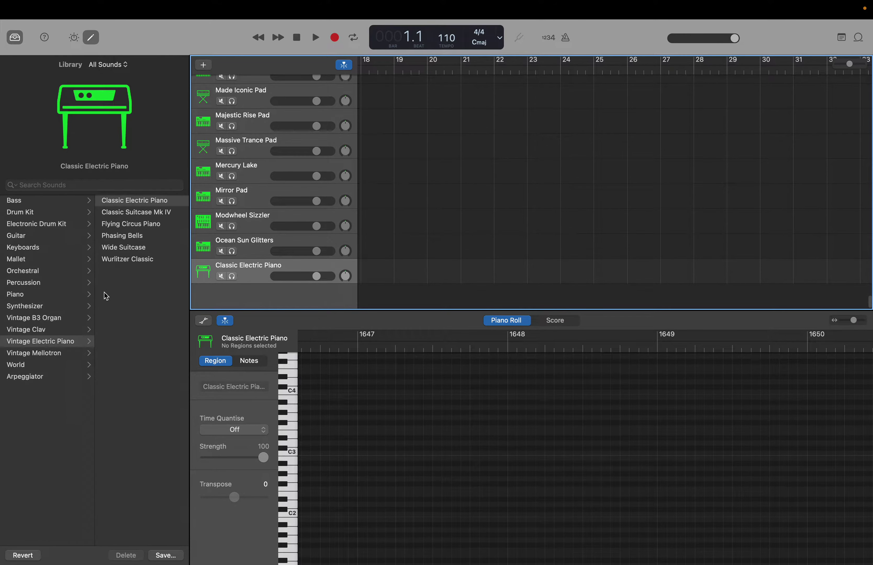
left_click(32, 308)
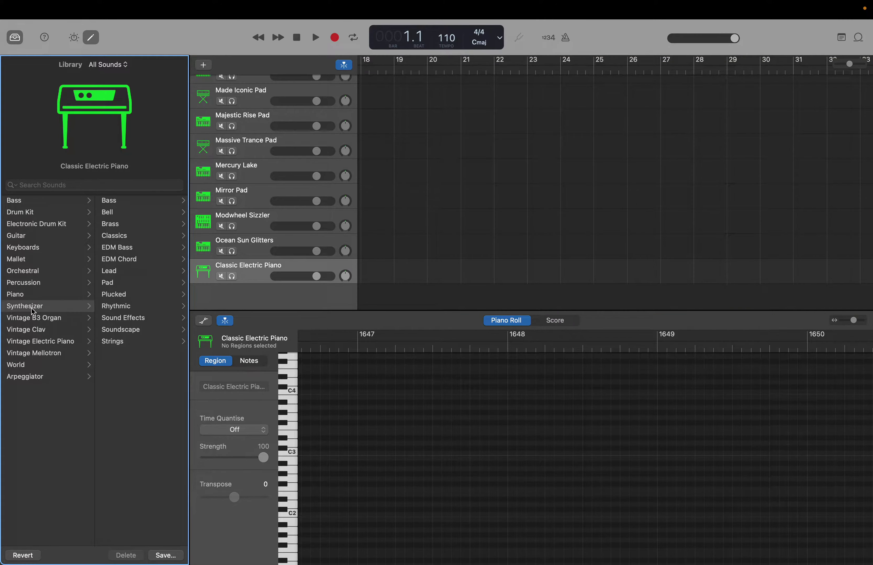
left_click(120, 285)
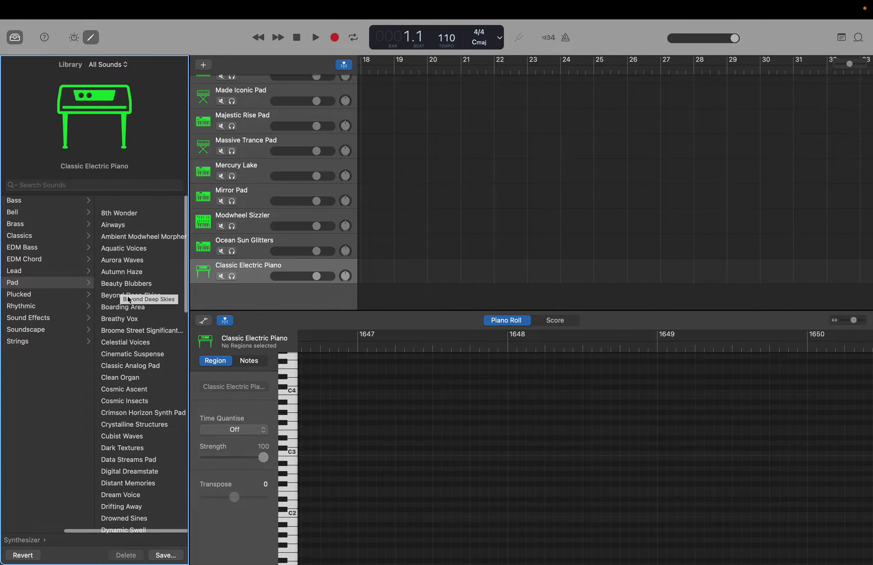
scroll(128, 336, "down", 3)
scroll(129, 338, "down", 10)
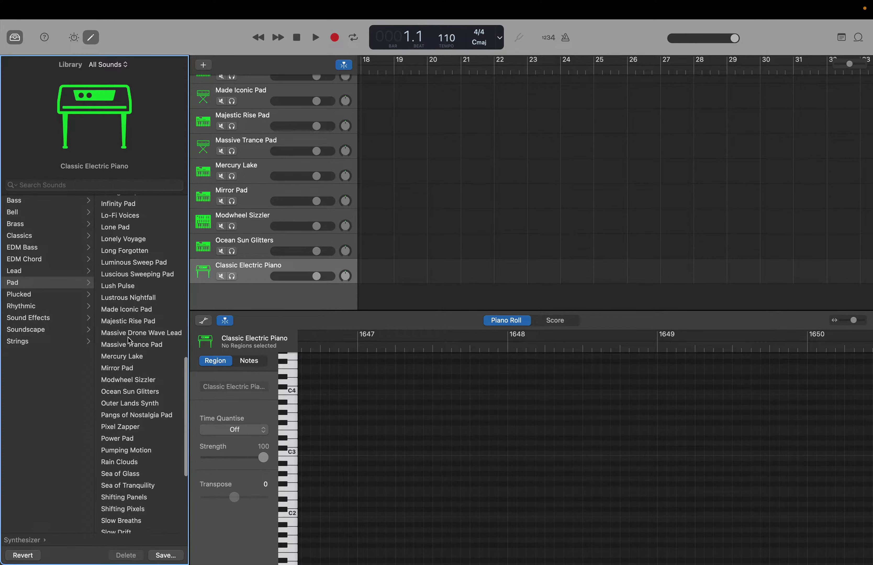
left_click(121, 371)
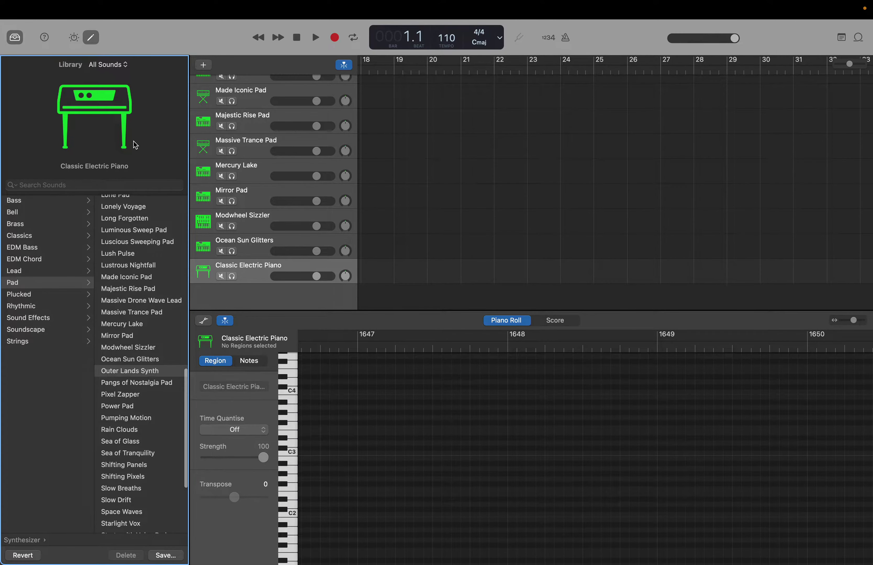
Step: Show the Piano Roll for the Outer Lands Synth track and play note C4 repeatedly to audition it
left_click(91, 37)
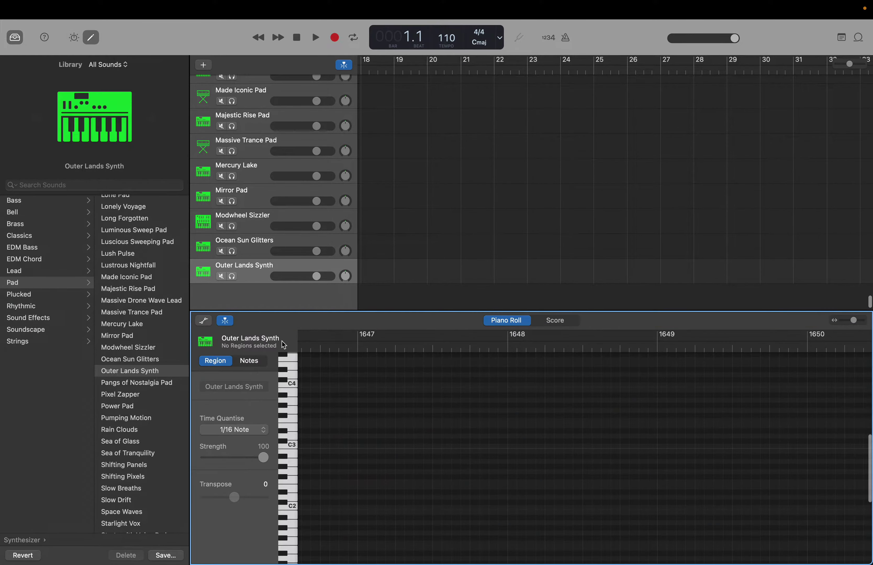
left_click(290, 385)
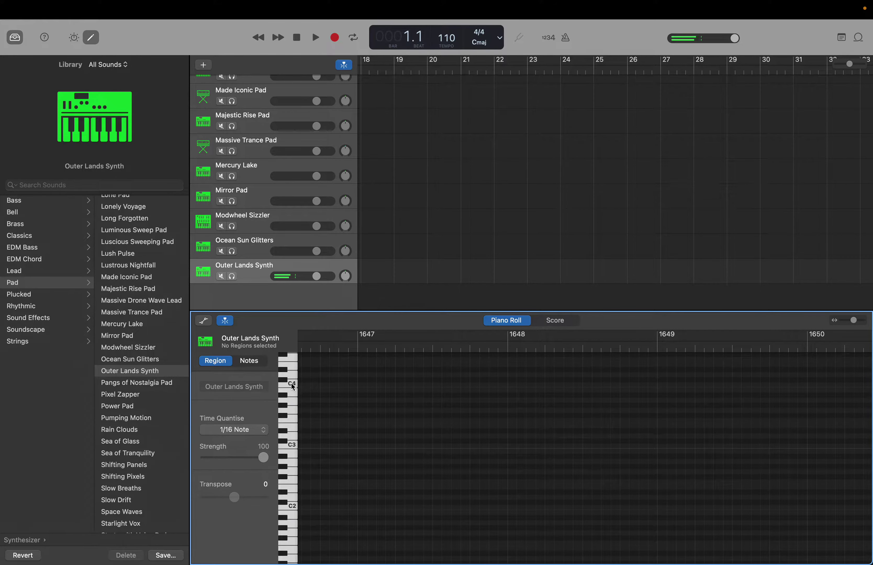
left_click(291, 383)
left_click_drag(291, 383, 291, 383)
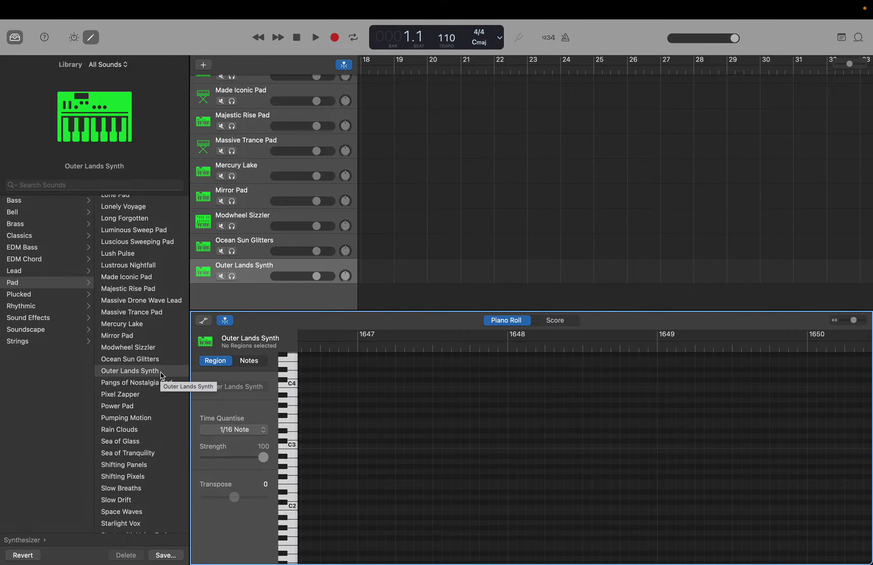
Step: Add a software instrument track below Outer Lands Synth and browse the library's Synthesizer pad sounds for it
right_click(248, 271)
left_click(253, 283)
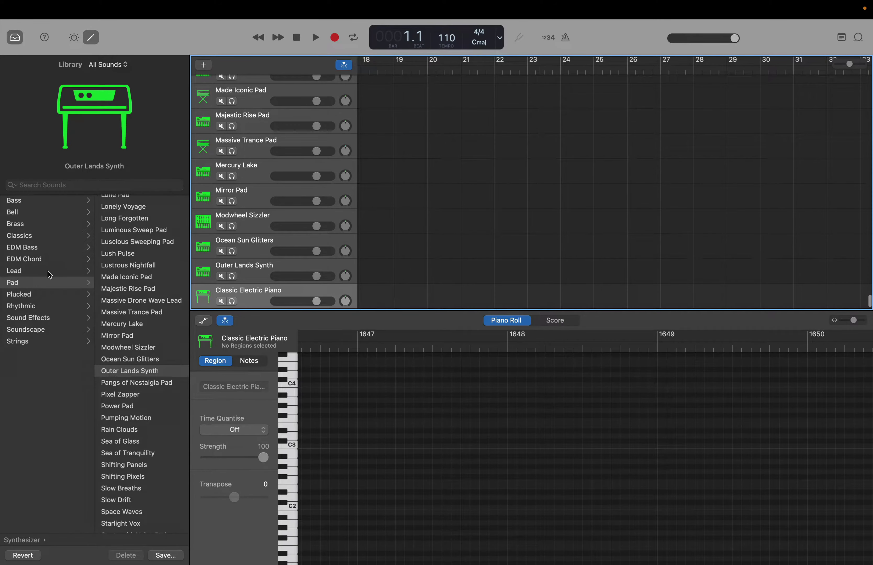
left_click(29, 305)
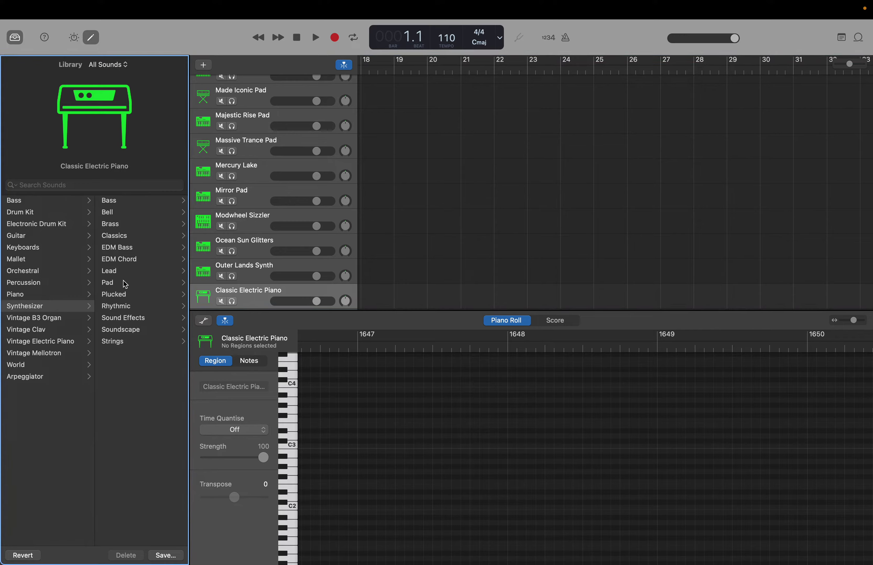
left_click(141, 282)
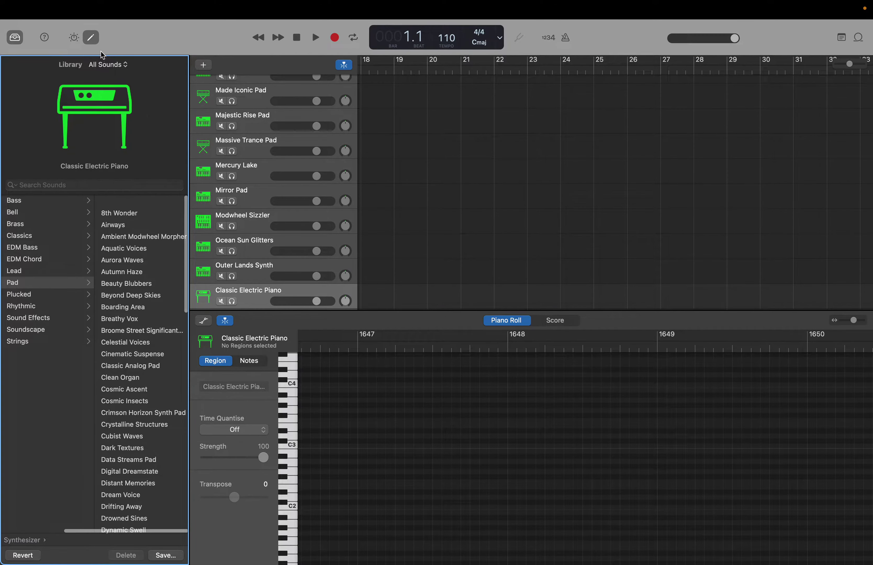
scroll(161, 369, "down", 10)
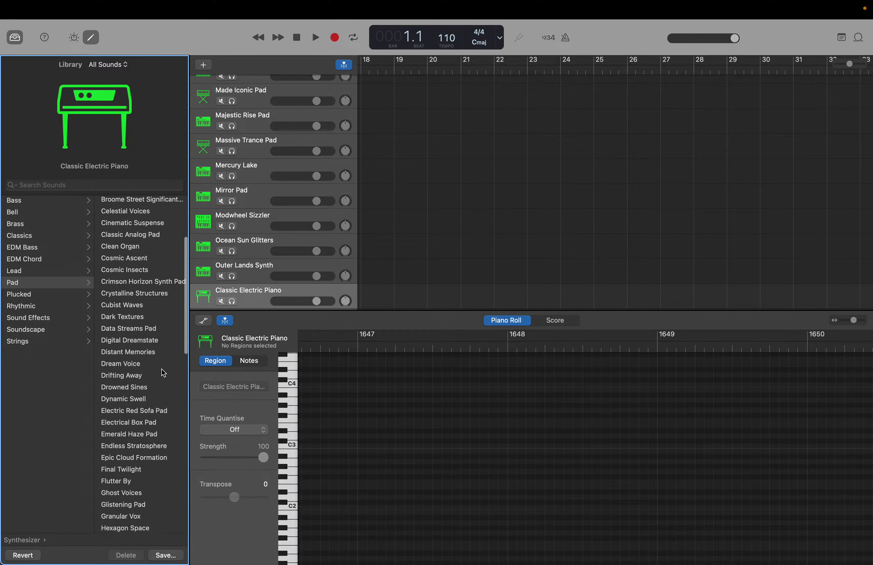
scroll(163, 373, "down", 10)
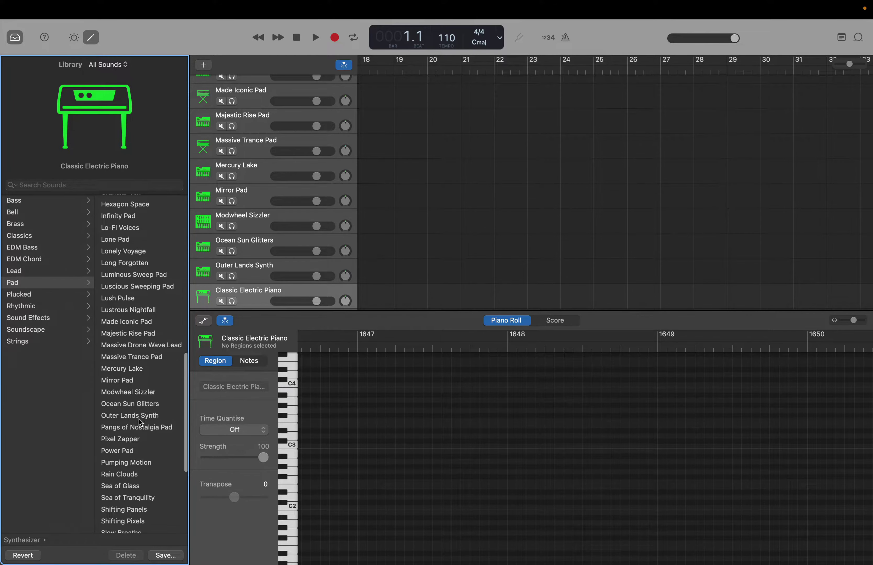
Step: Load Pangs of Nostalgia Pad on the new track and audition it with note C4 in the Piano Roll
left_click(138, 428)
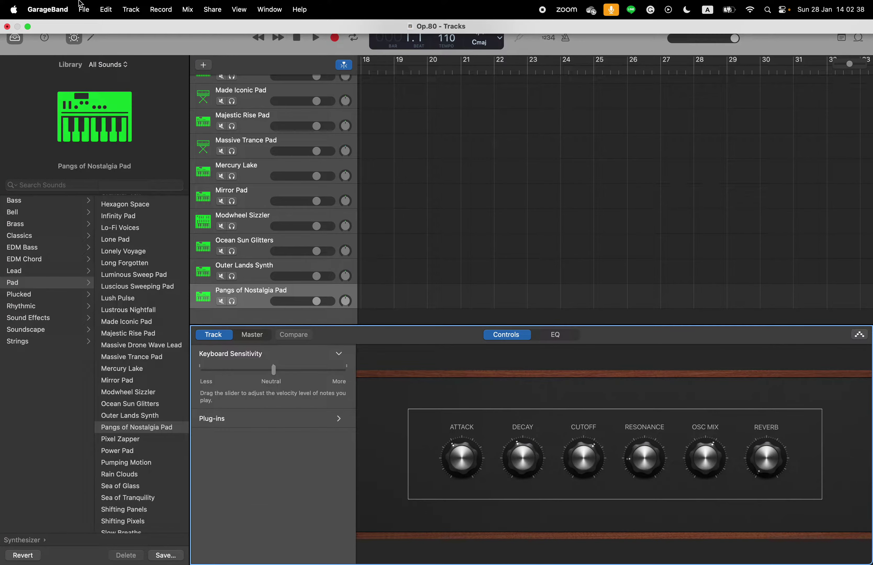
left_click(91, 38)
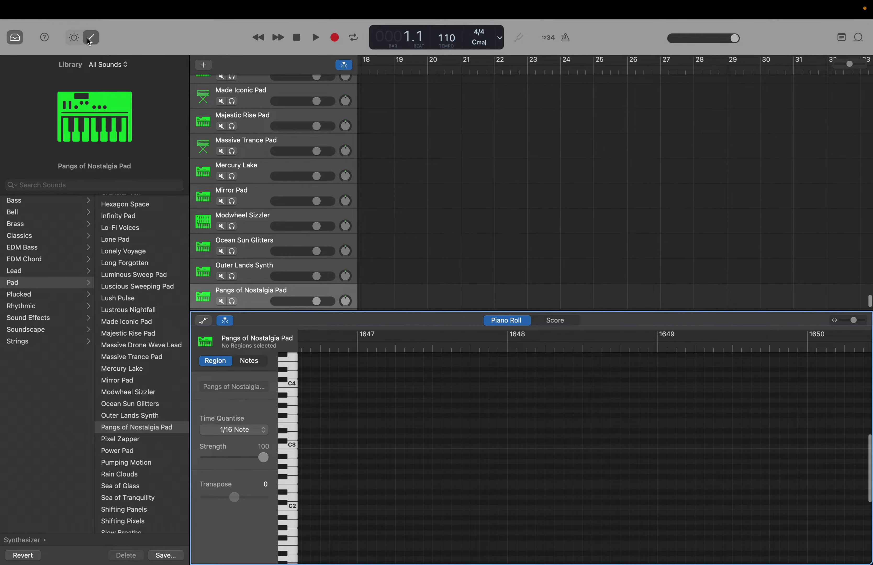
left_click(291, 383)
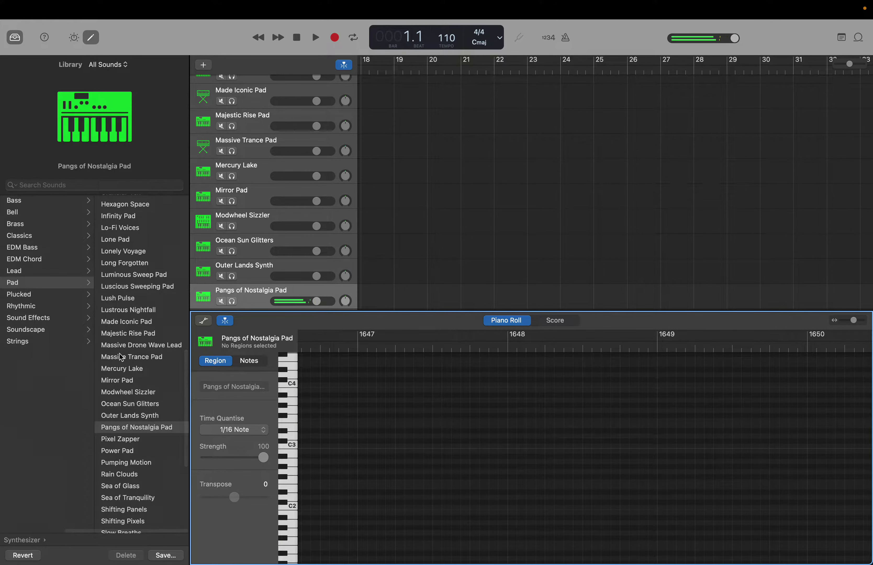
Step: Switch the last track's sound to Pixel Zapper and audition it with note C4 in the Piano Roll
left_click(127, 440)
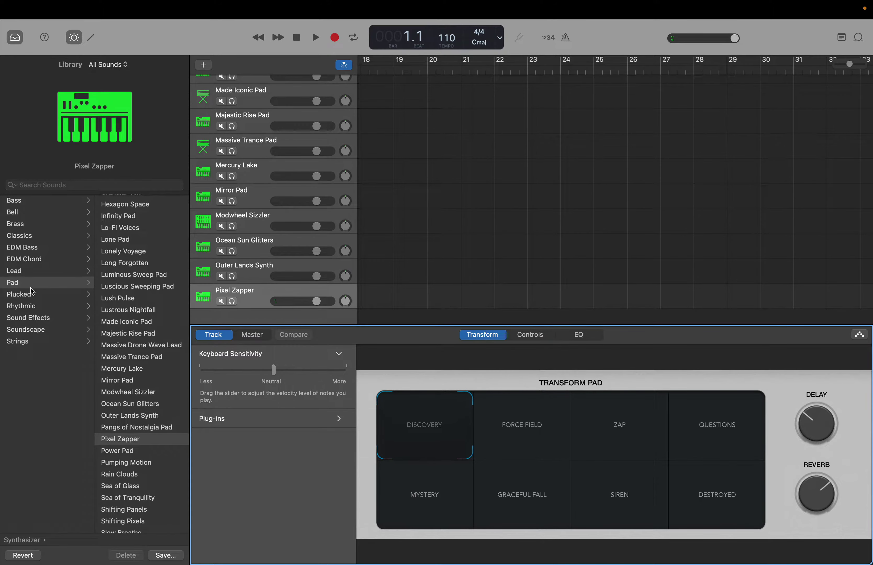
left_click(96, 38)
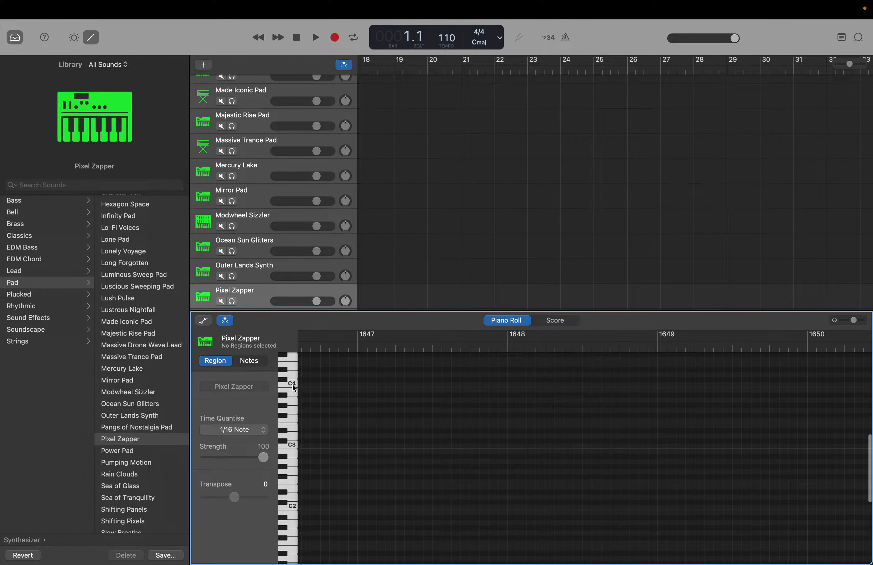
left_click(293, 386)
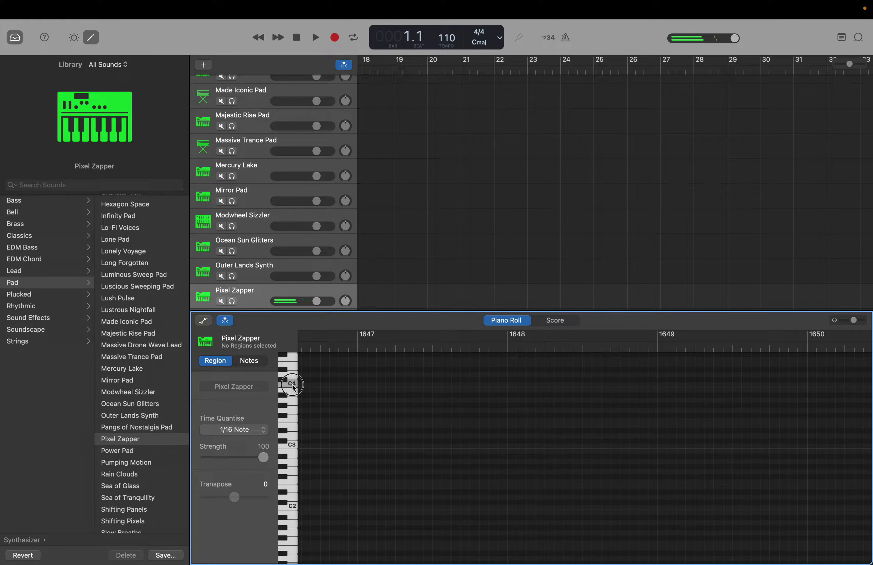
Step: Change the last track's sound to Power Pad and audition it with note C4 in the Piano Roll
left_click(126, 451)
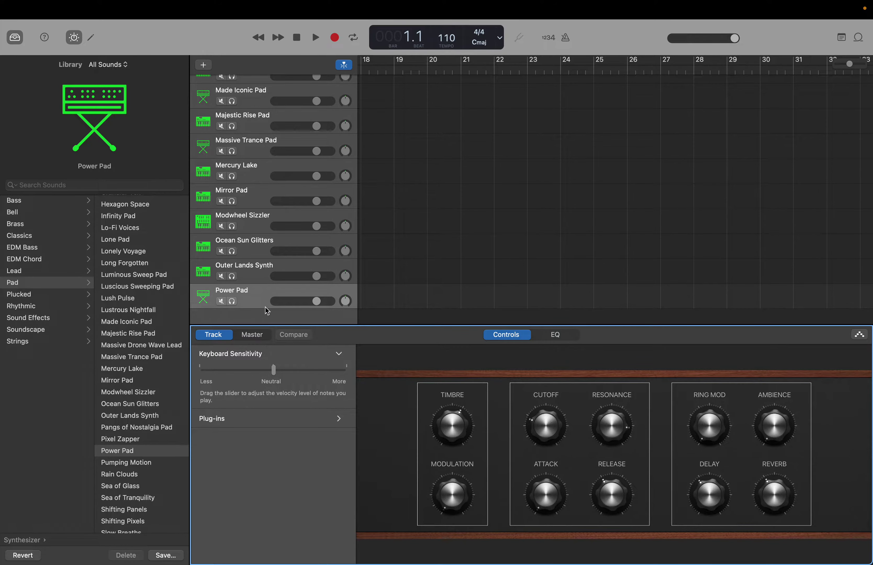
left_click(91, 37)
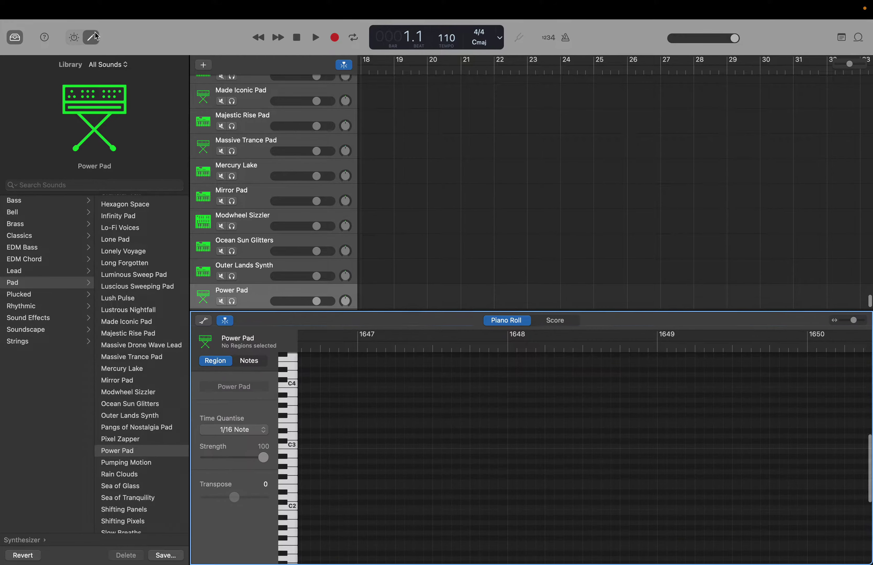
left_click(295, 384)
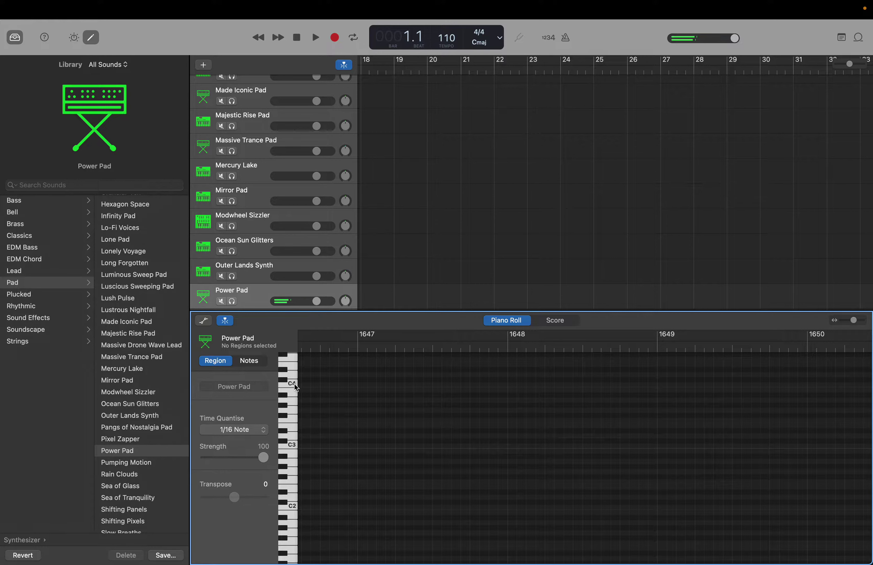
left_click(294, 384)
Step: Add a software instrument track below Power Pad and browse the library's Synthesizer pad sounds for it
left_click(252, 301)
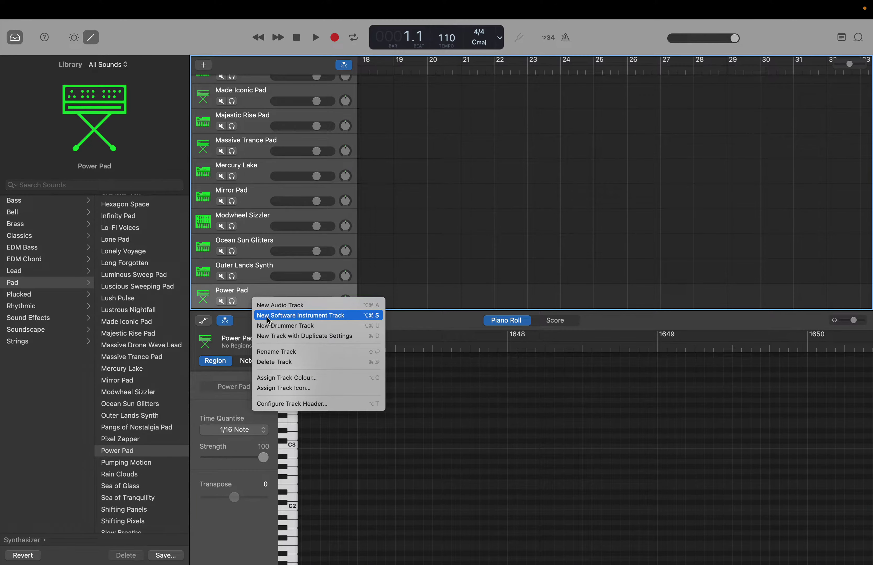
left_click(266, 313)
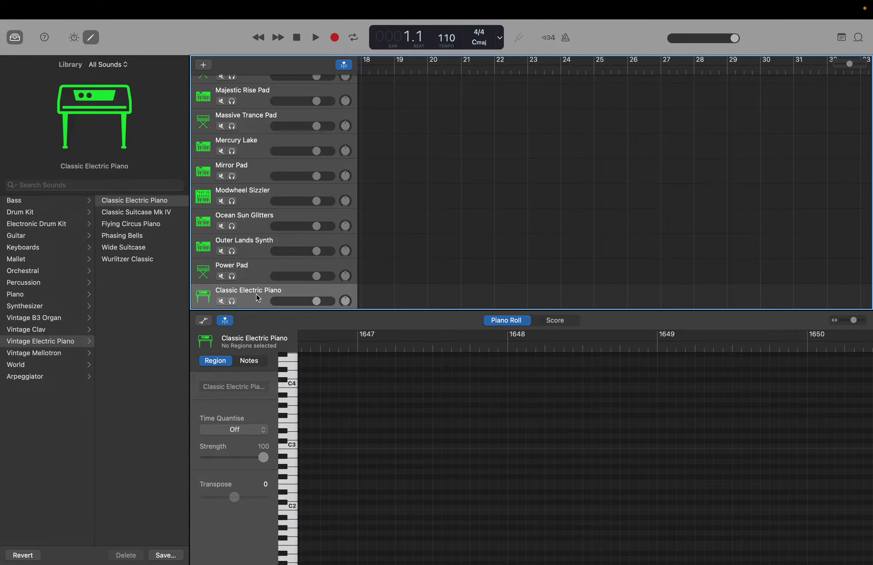
left_click(14, 305)
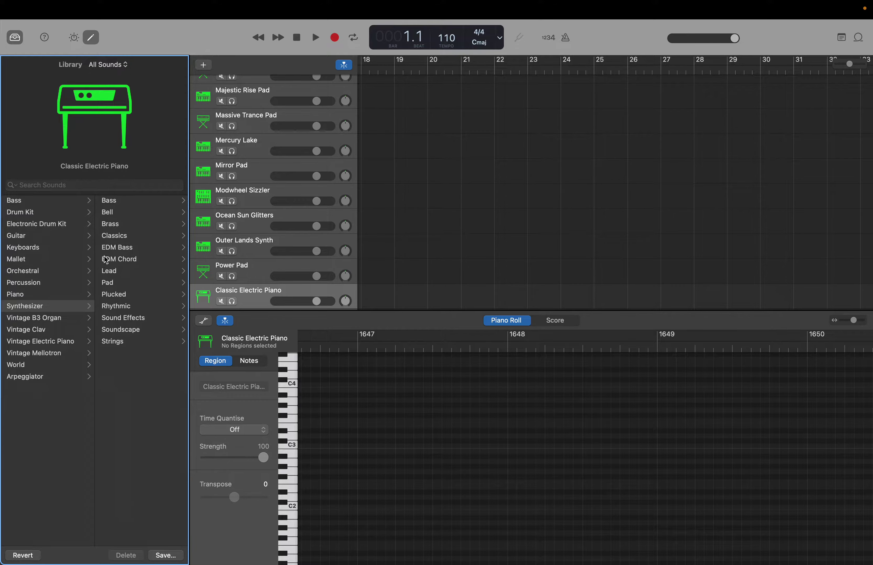
left_click(115, 283)
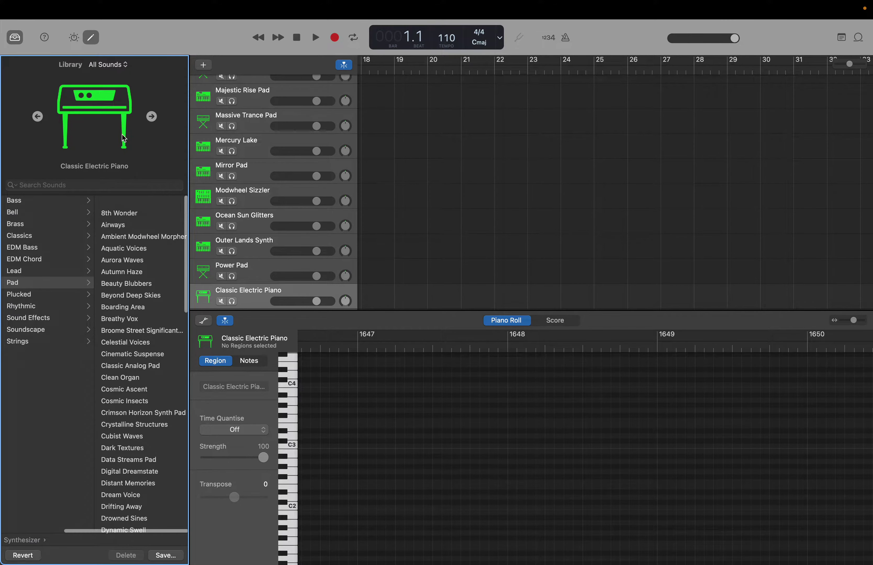
scroll(158, 315, "down", 3)
scroll(158, 315, "down", 15)
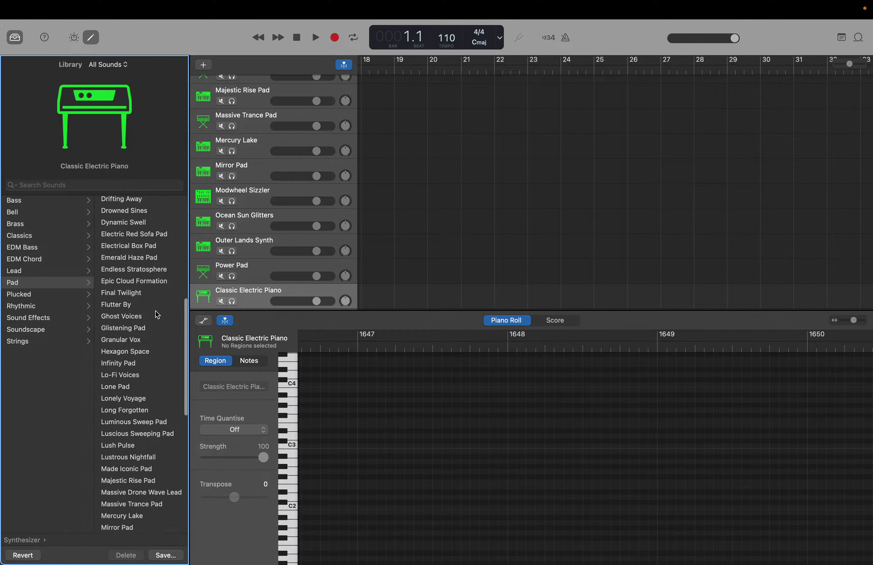
scroll(156, 310, "down", 5)
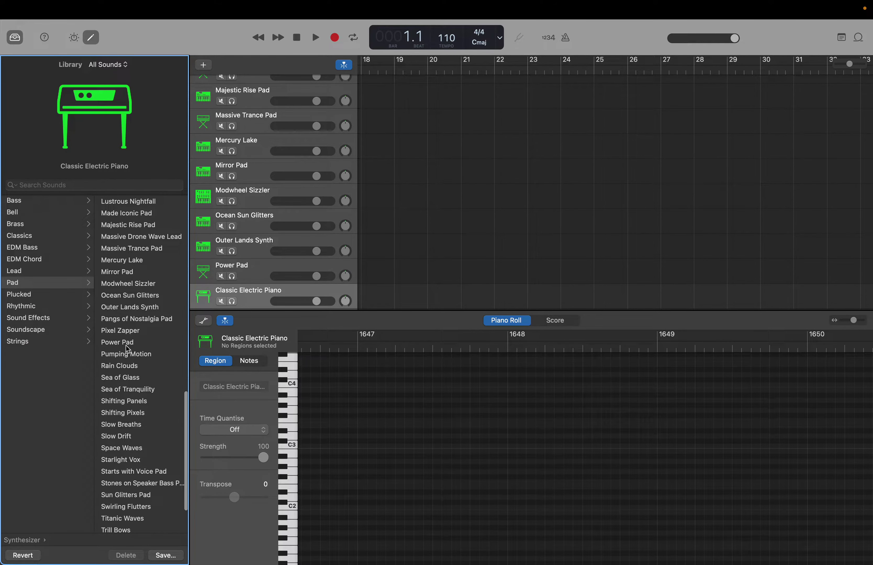
Step: Load Pumping Motion on the new track and audition it with note C4 in the Piano Roll
left_click(123, 355)
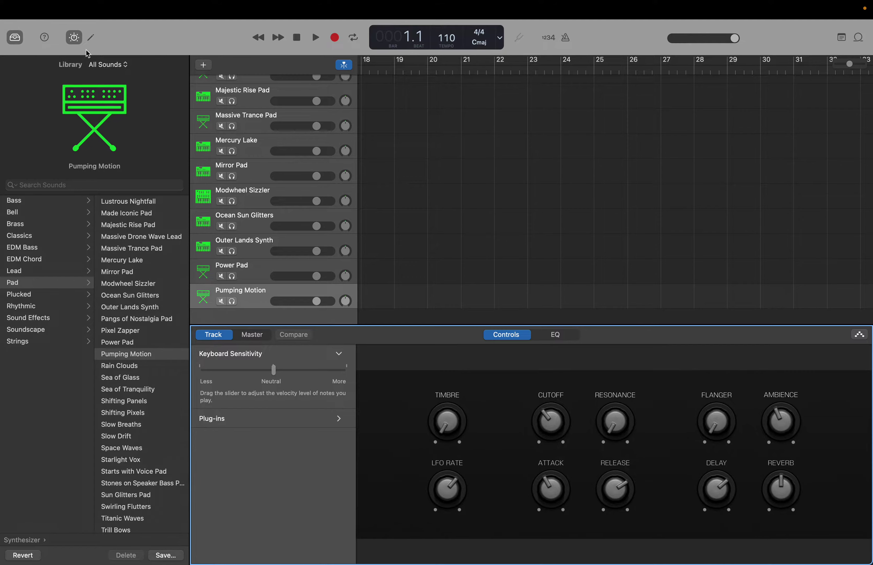
left_click(90, 37)
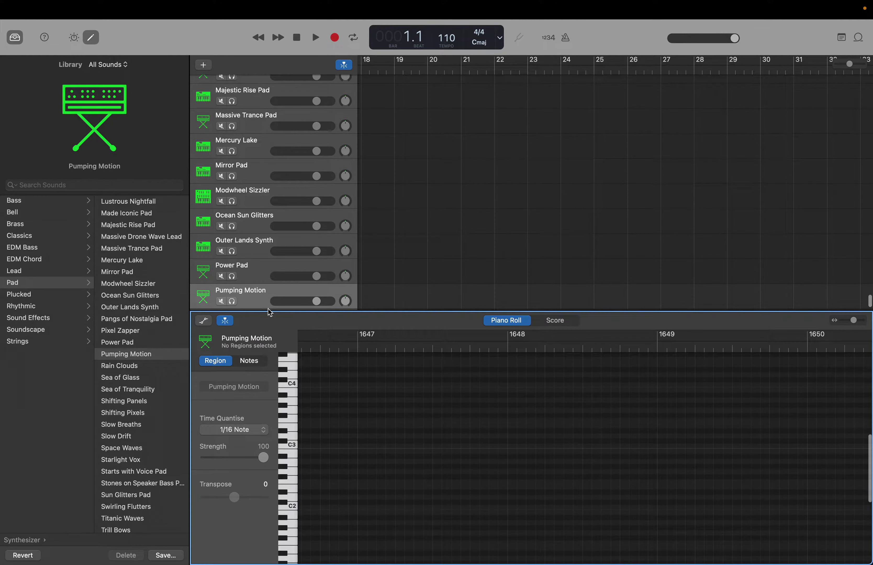
left_click(291, 382)
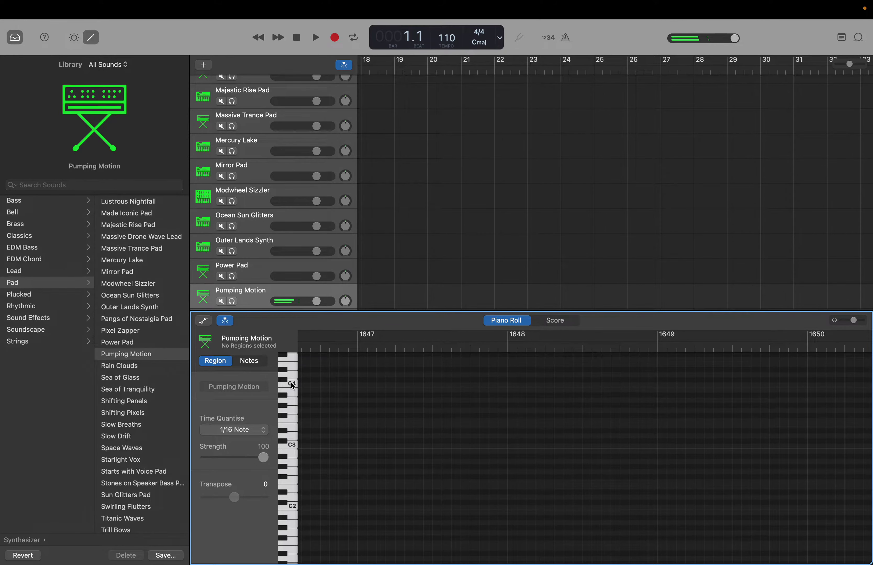
Step: Add a software instrument track below Pumping Motion and browse the library's Synthesizer pad sounds for it
right_click(263, 301)
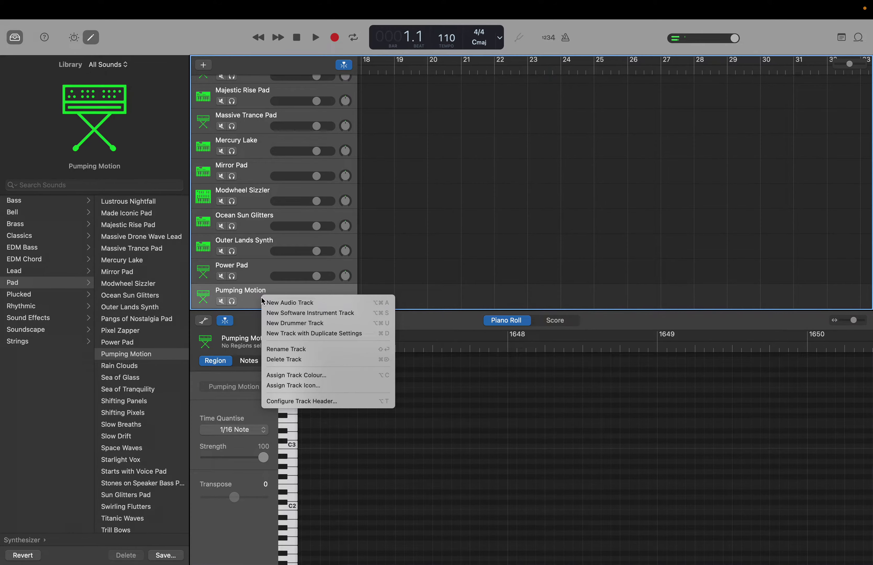
left_click(273, 316)
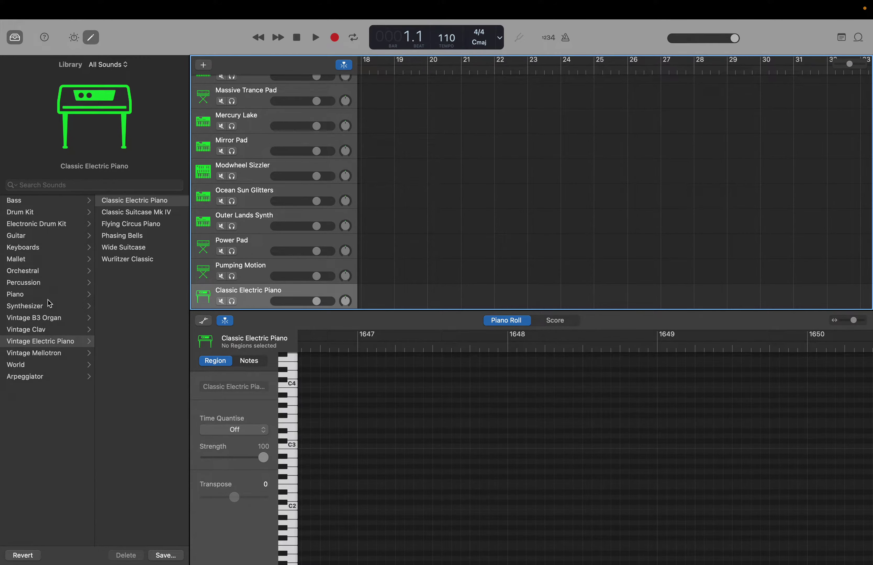
left_click(41, 306)
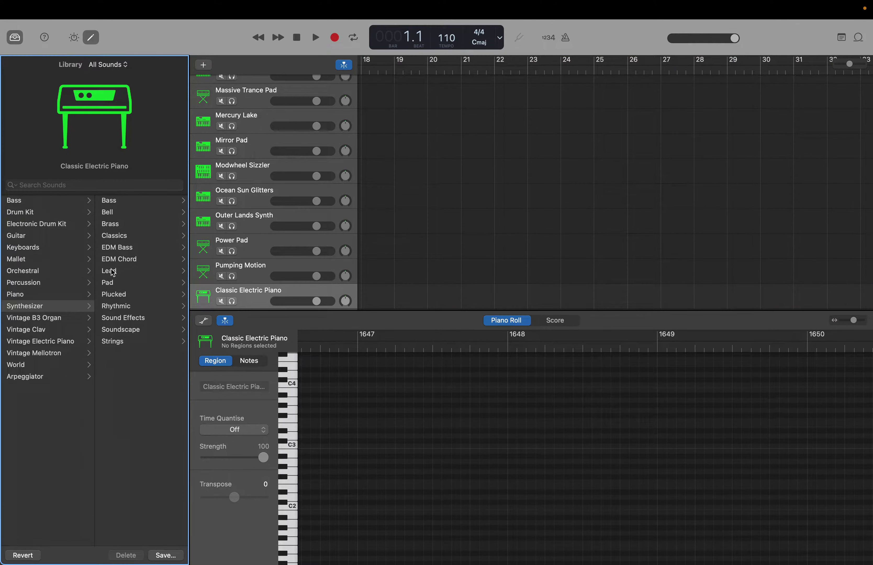
left_click(113, 286)
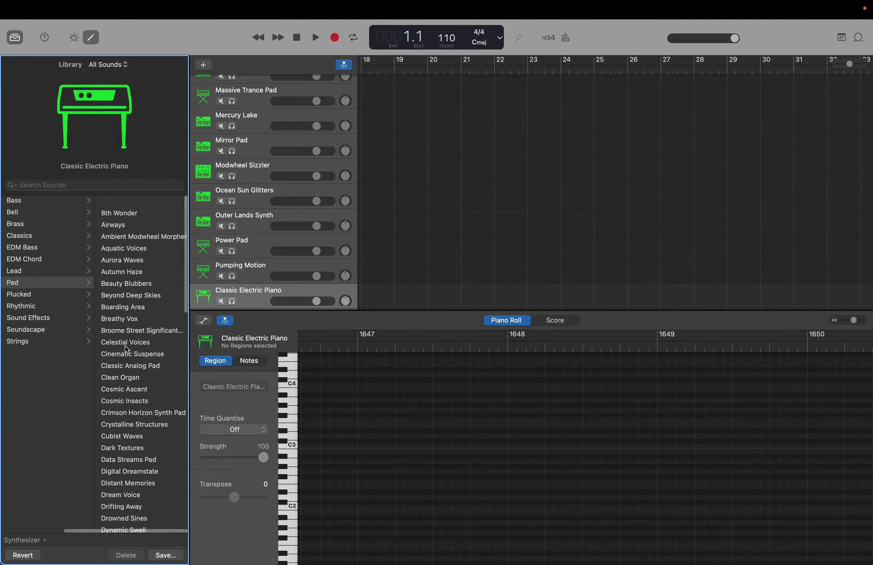
scroll(144, 444, "down", 10)
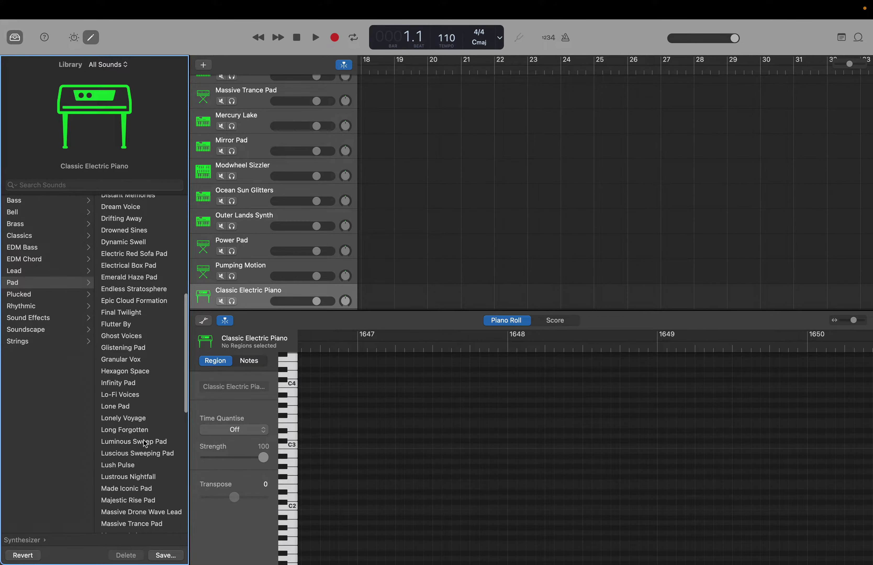
scroll(136, 434, "down", 5)
scroll(136, 435, "down", 1)
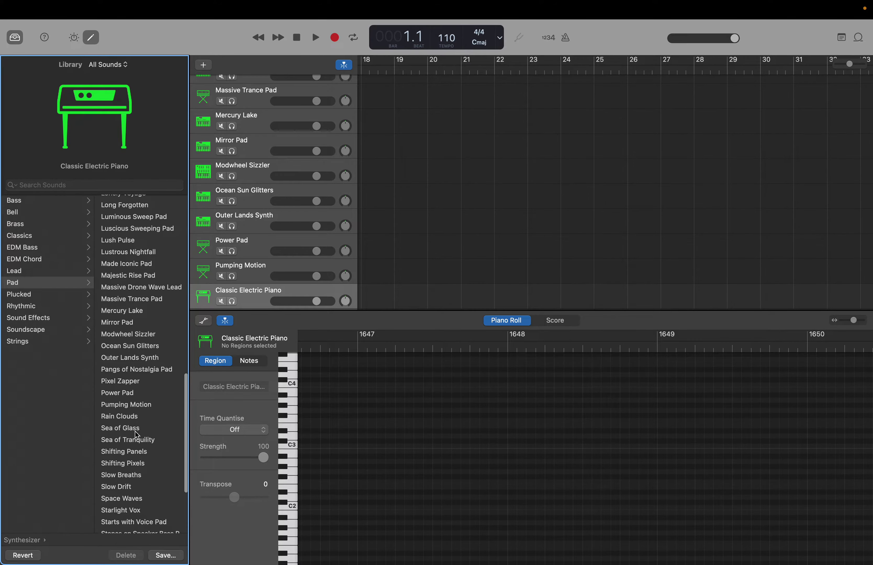
Step: Load Rain Clouds on the new track and audition it repeatedly with note C4 in the Piano Roll
left_click(130, 417)
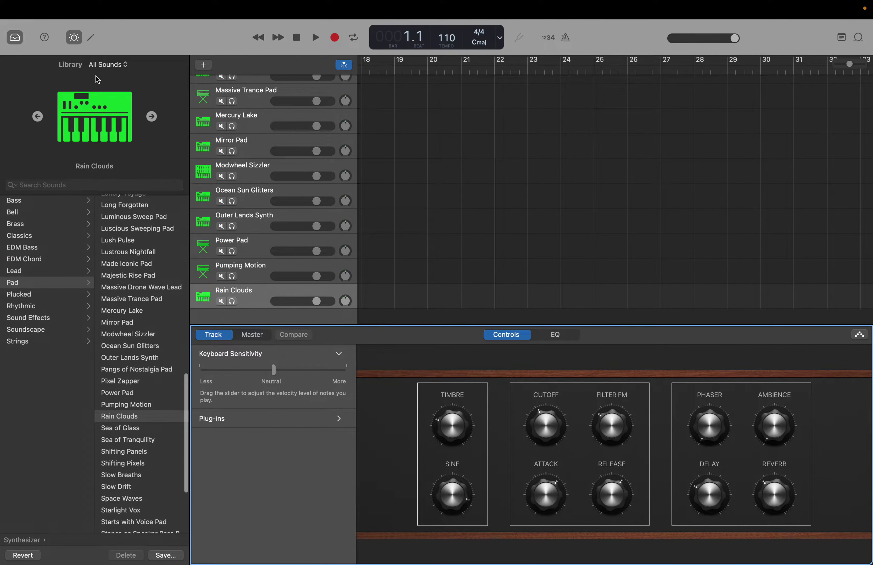
left_click(91, 37)
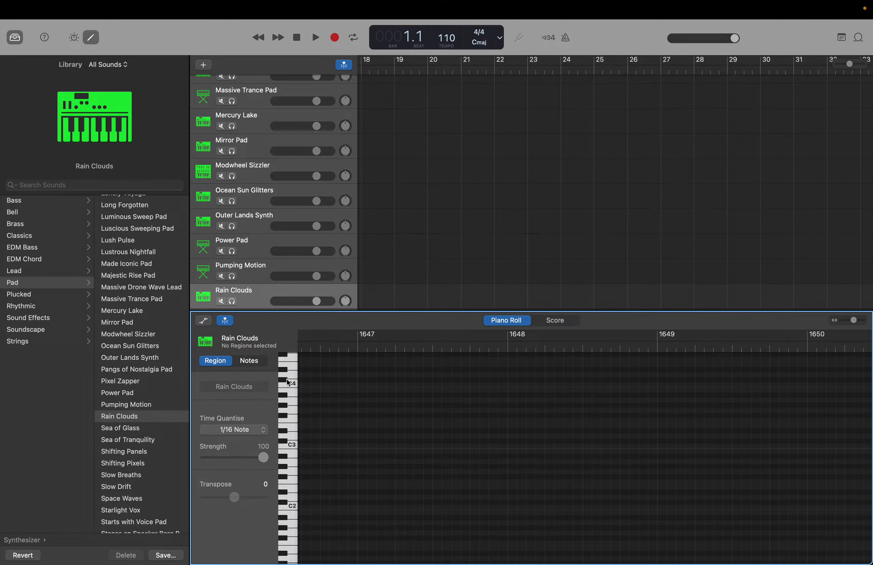
left_click(292, 386)
left_click(293, 387)
left_click(292, 387)
left_click(292, 388)
Step: Switch the last track's sound to Sea of Glass and audition it with note C4 in the Piano Roll
left_click(140, 429)
key("b")
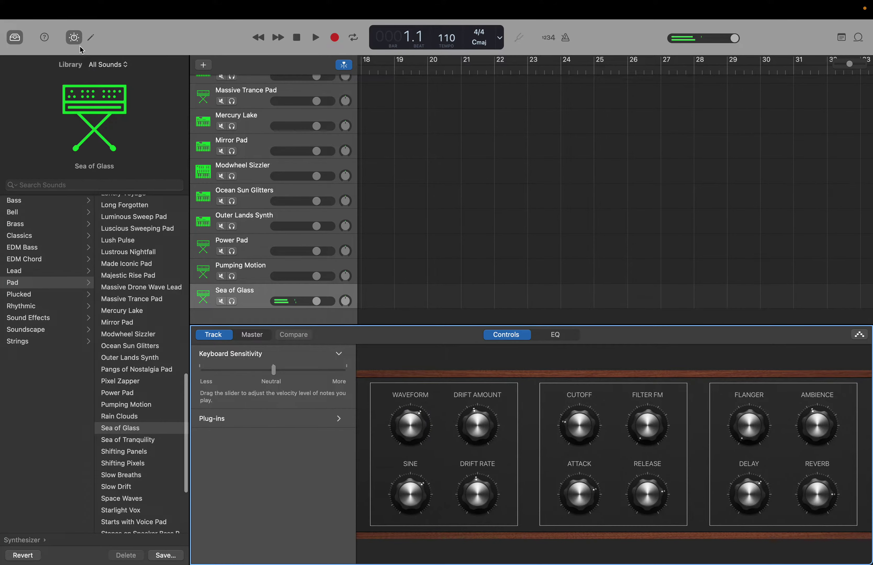
left_click(91, 37)
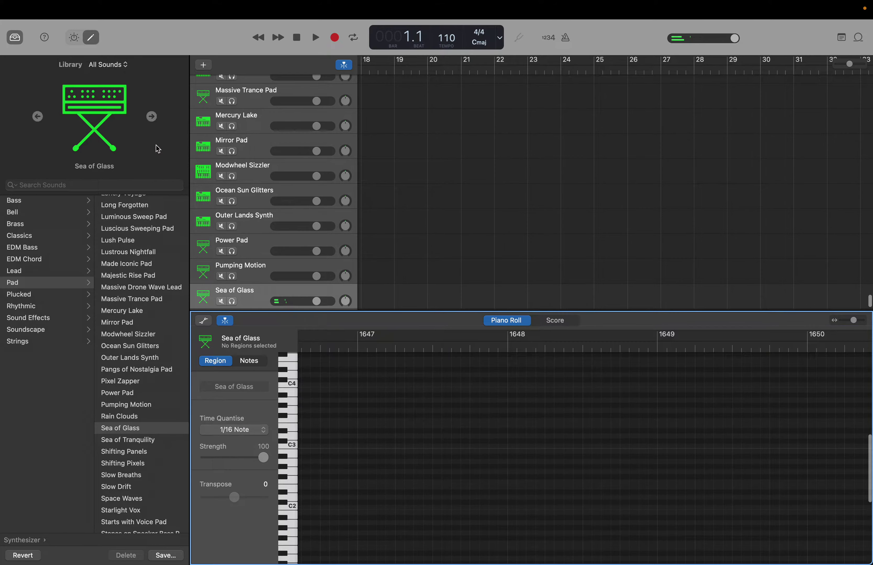
left_click(293, 386)
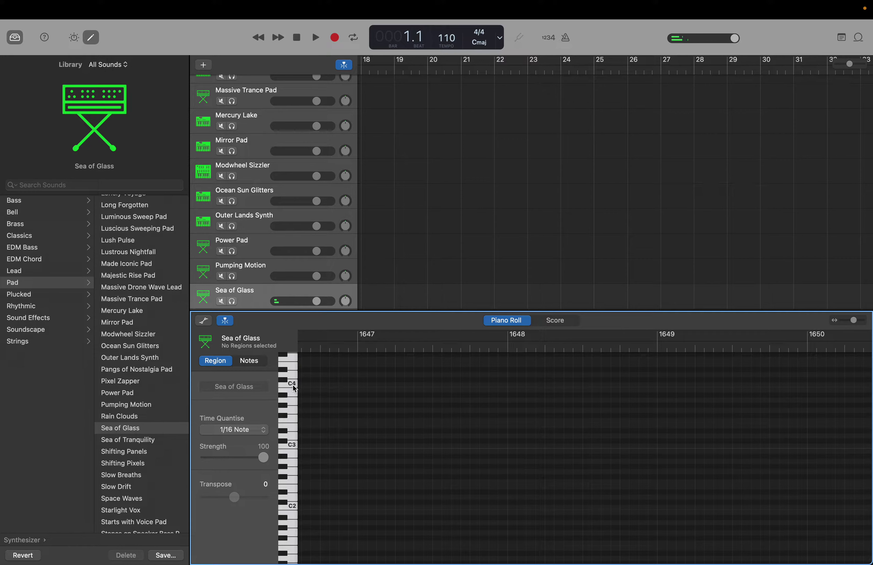
left_click(295, 389)
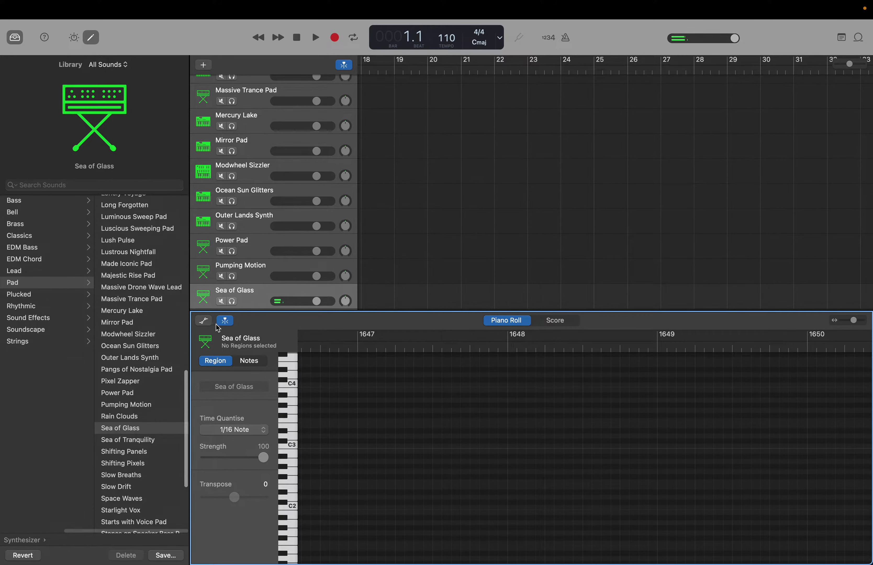
Step: Add a software instrument track below Sea of Glass and browse the library's Synthesizer pad sounds for it
right_click(250, 297)
left_click(257, 311)
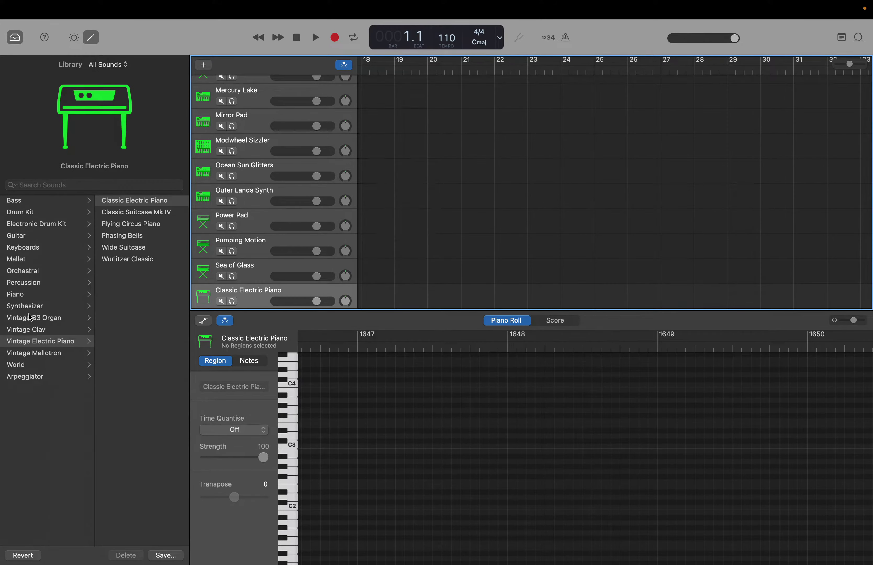
left_click(30, 306)
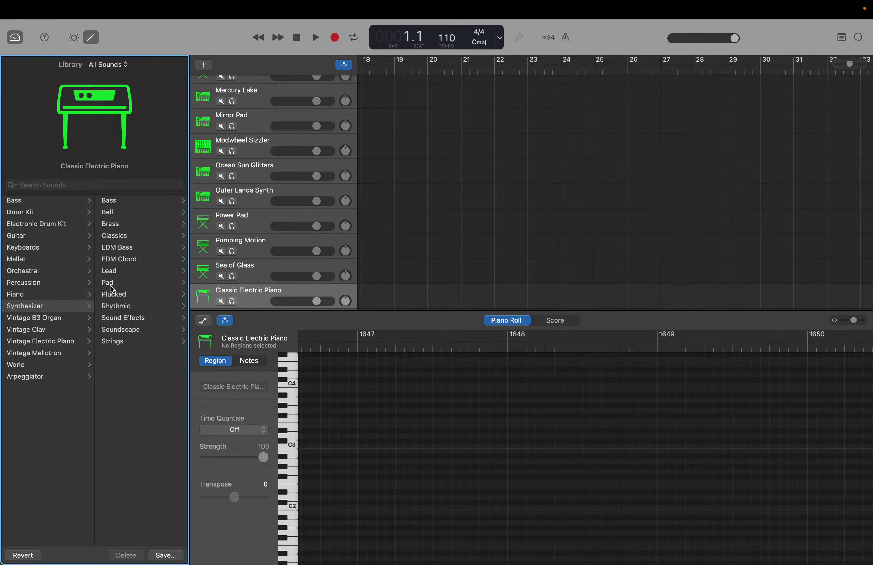
left_click(110, 286)
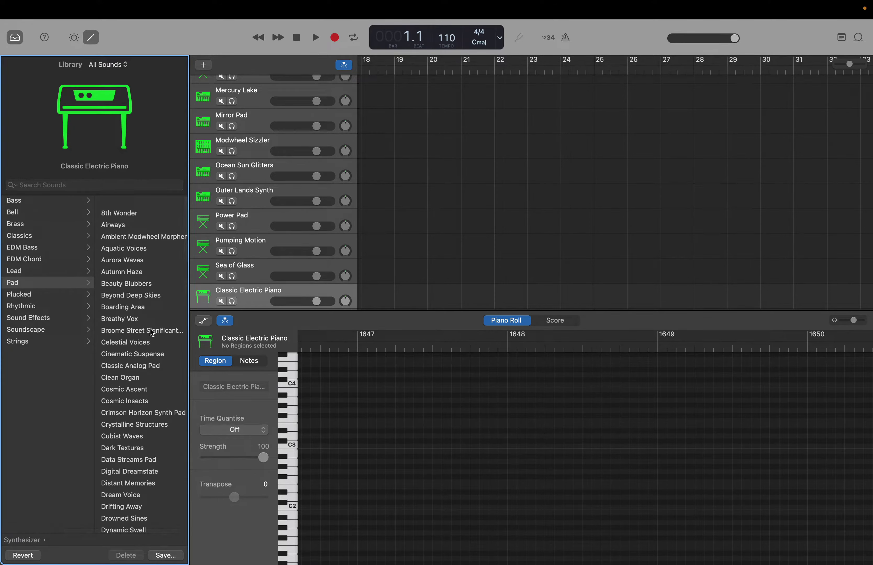
scroll(125, 348, "down", 5)
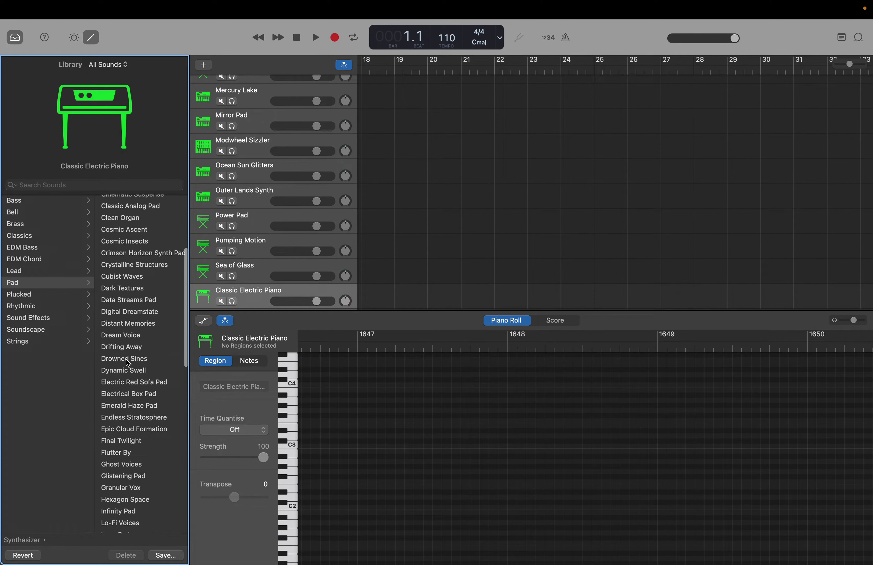
scroll(126, 359, "down", 8)
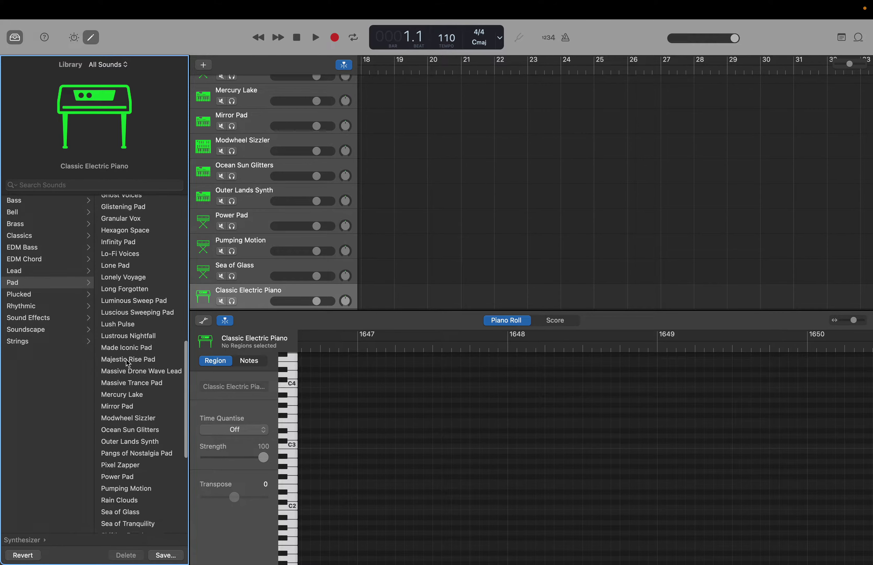
scroll(126, 359, "down", 5)
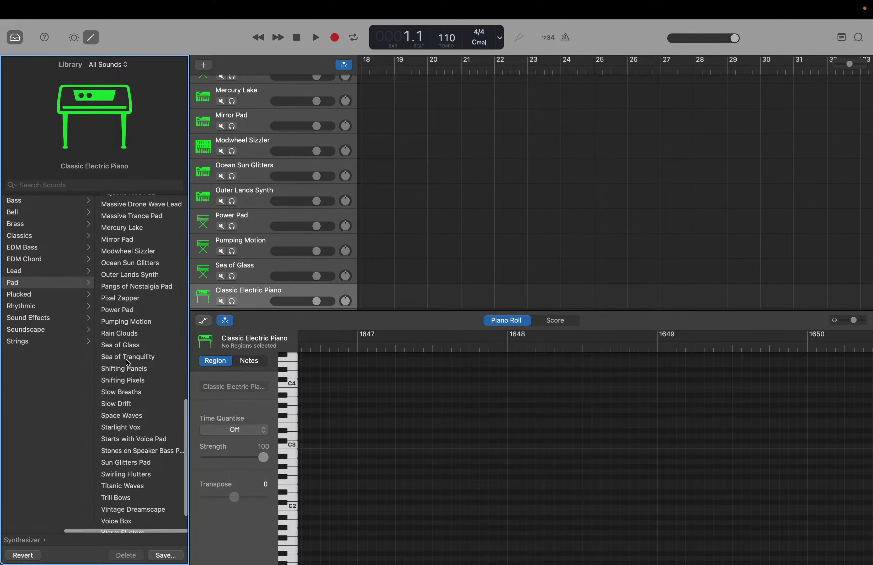
scroll(127, 359, "down", 1)
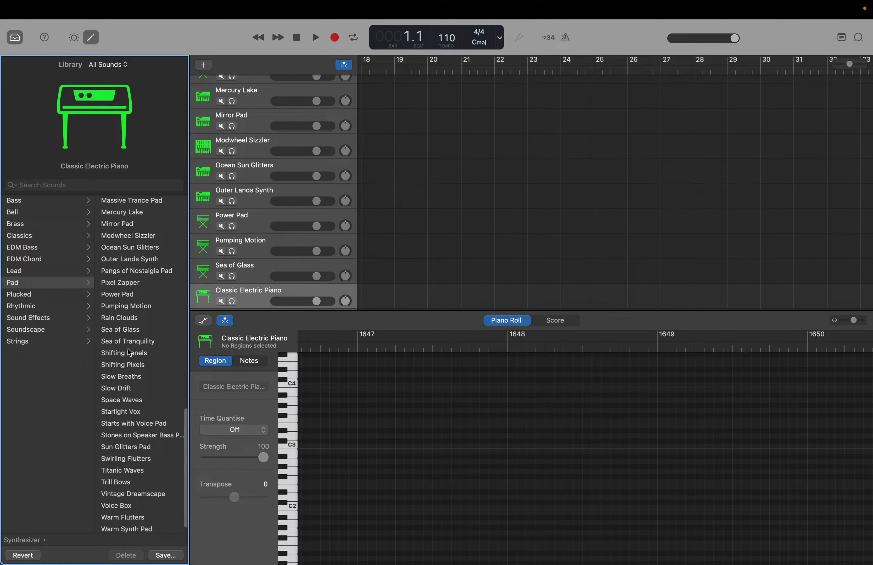
Step: Load Sea of Tranquility on the new track and audition it with note C4 in the Piano Roll
left_click(128, 349)
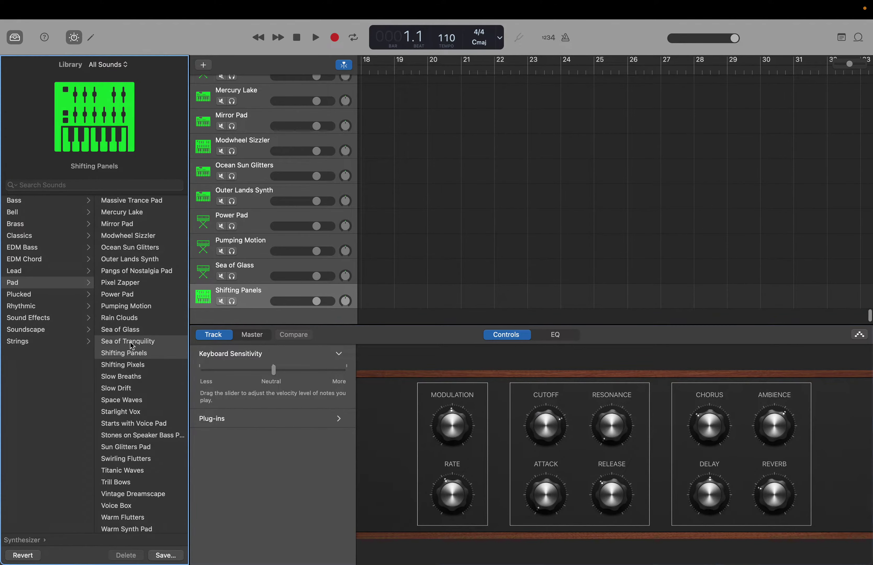
left_click(128, 341)
left_click(95, 37)
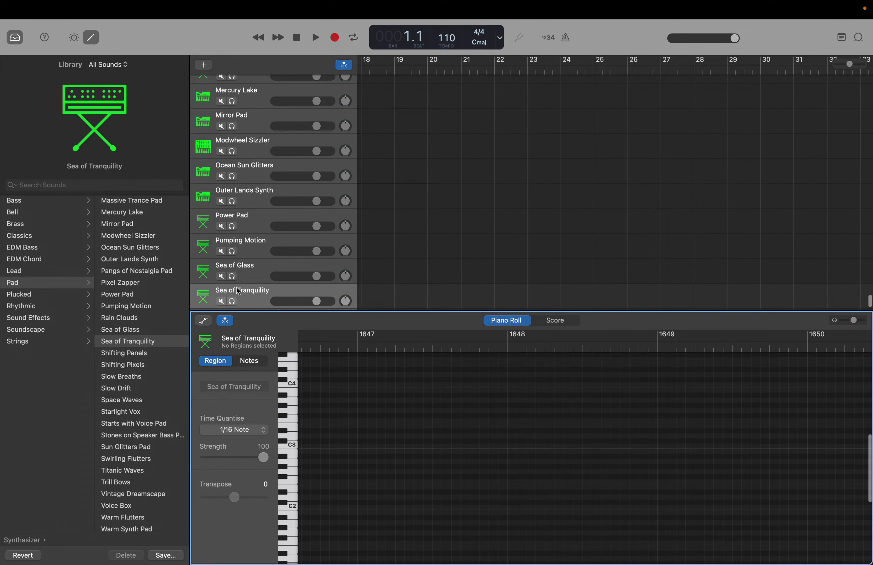
left_click(292, 386)
Step: Add a software instrument track below Sea of Tranquility and browse the library's Synthesizer pad sounds for it
right_click(256, 300)
left_click(267, 315)
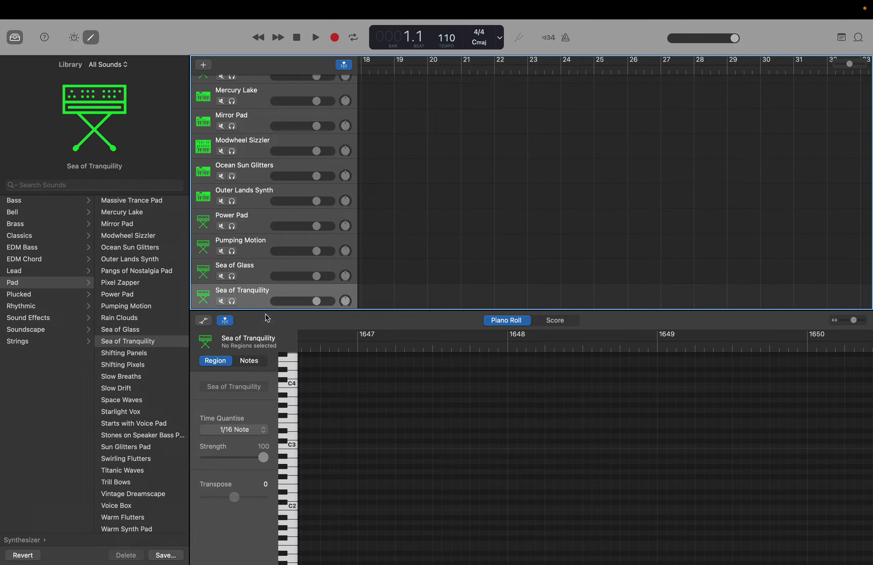
left_click(54, 341)
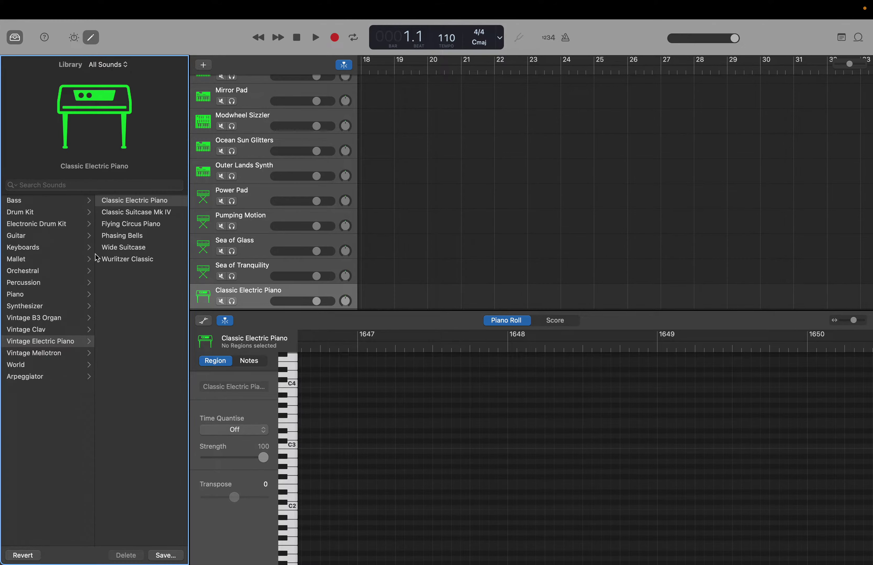
left_click(33, 306)
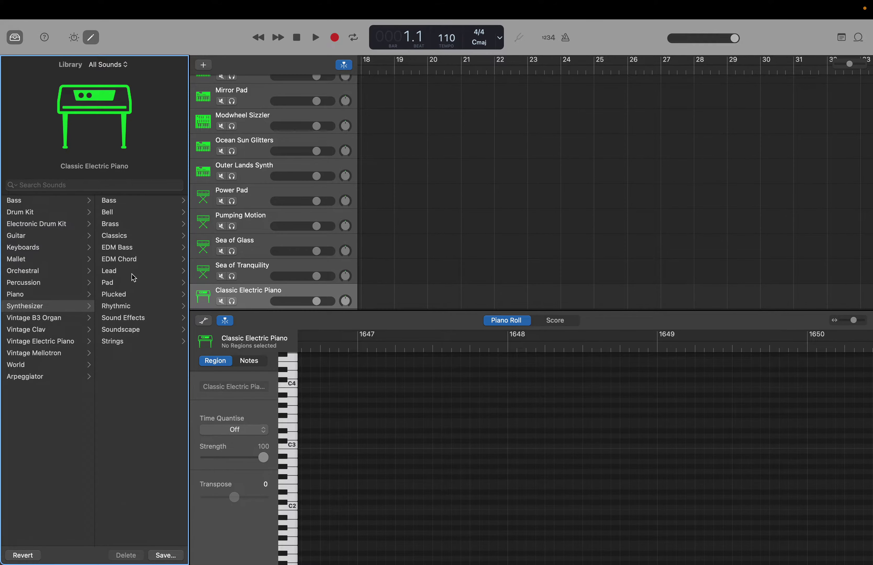
left_click(127, 283)
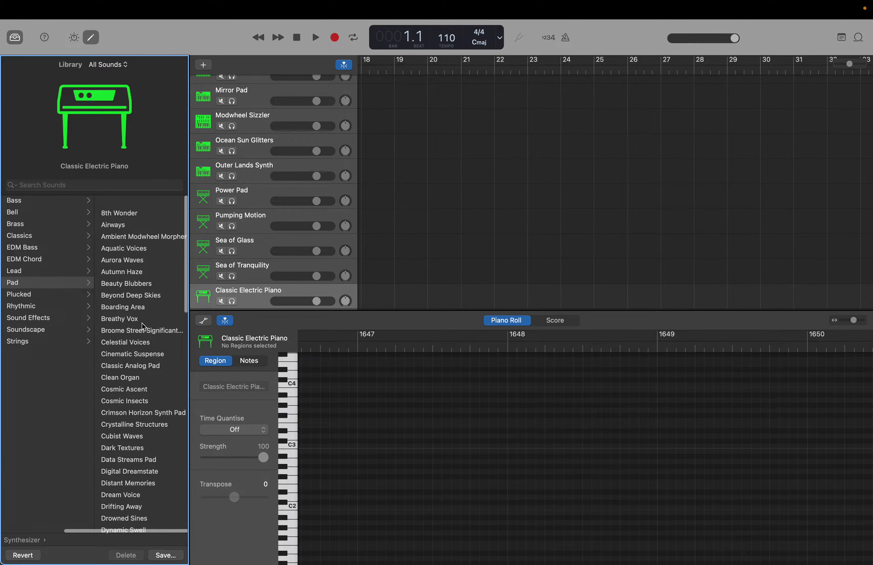
scroll(142, 324, "down", 10)
scroll(143, 326, "down", 10)
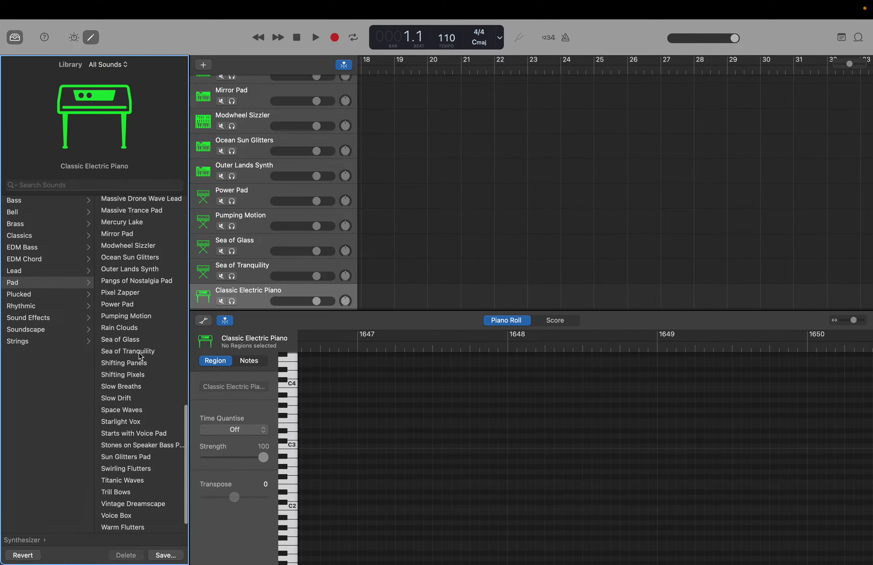
Step: Load Shifting Panels on the new track and audition it with note C4 in the Piano Roll
left_click(137, 364)
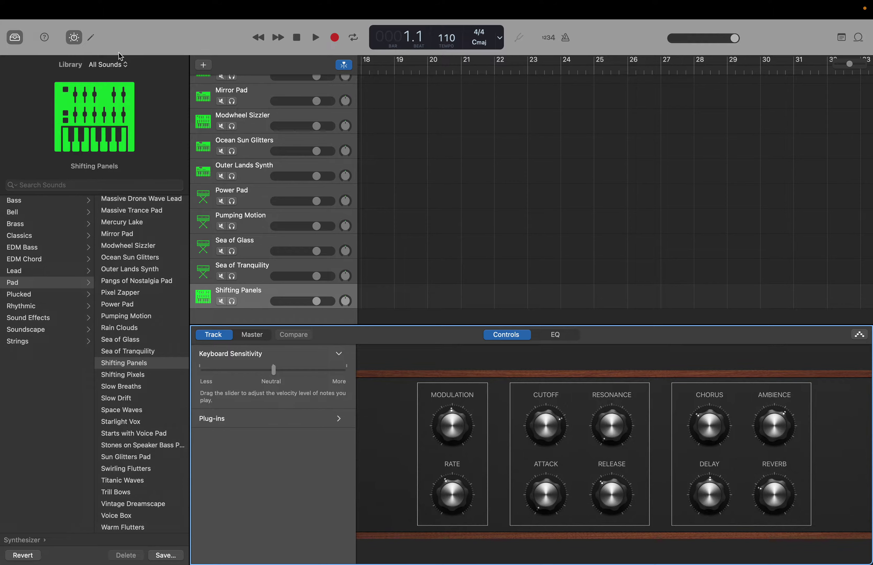
left_click(91, 37)
left_click(291, 385)
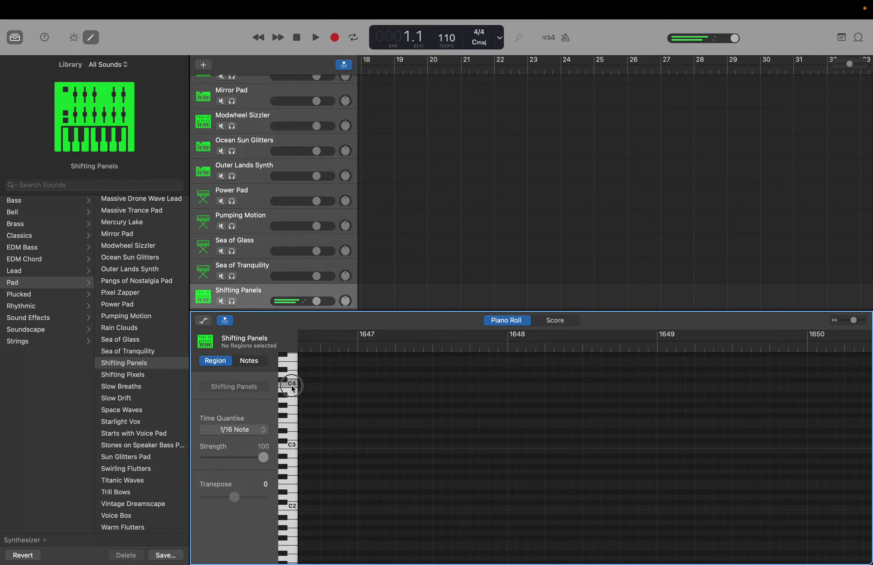
left_click(292, 389)
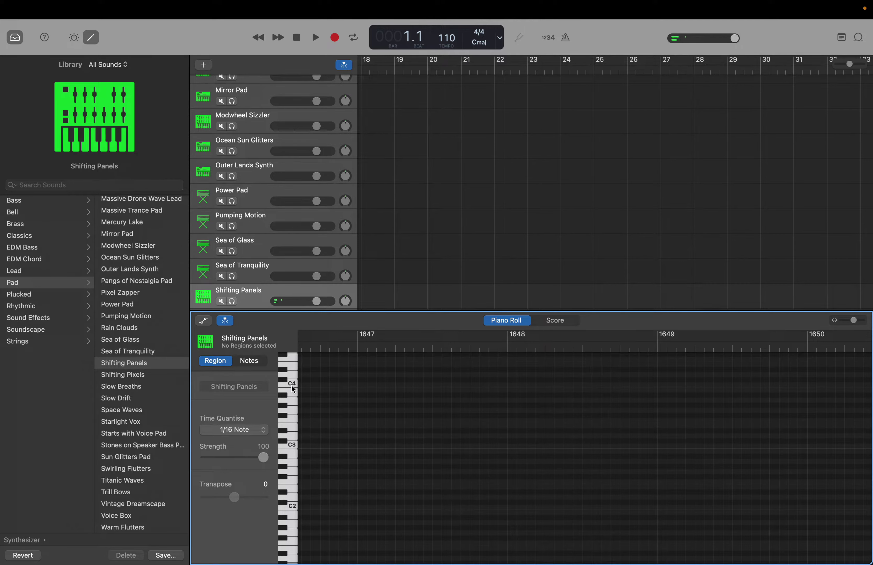
left_click(293, 389)
Step: Add a software instrument track below Shifting Panels and browse the library's Synthesizer pad sounds for it
right_click(261, 312)
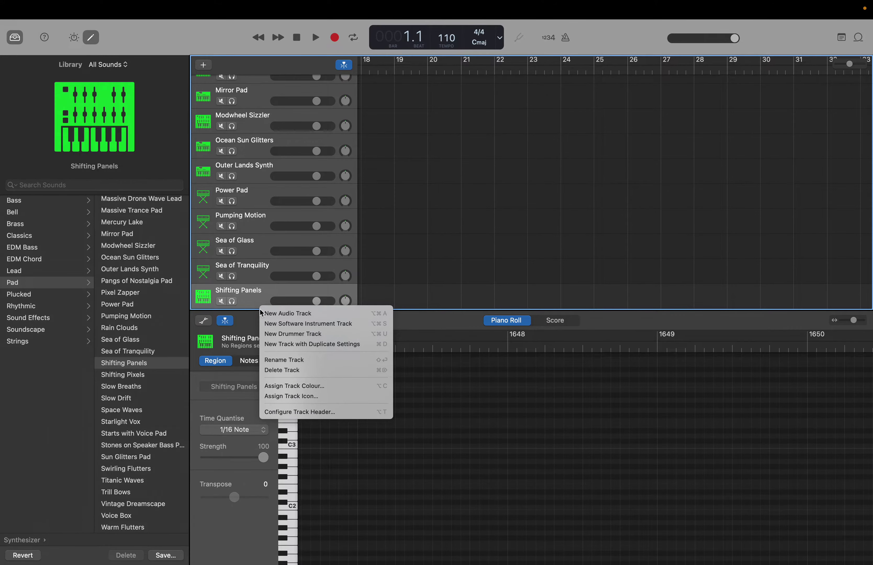
left_click(269, 319)
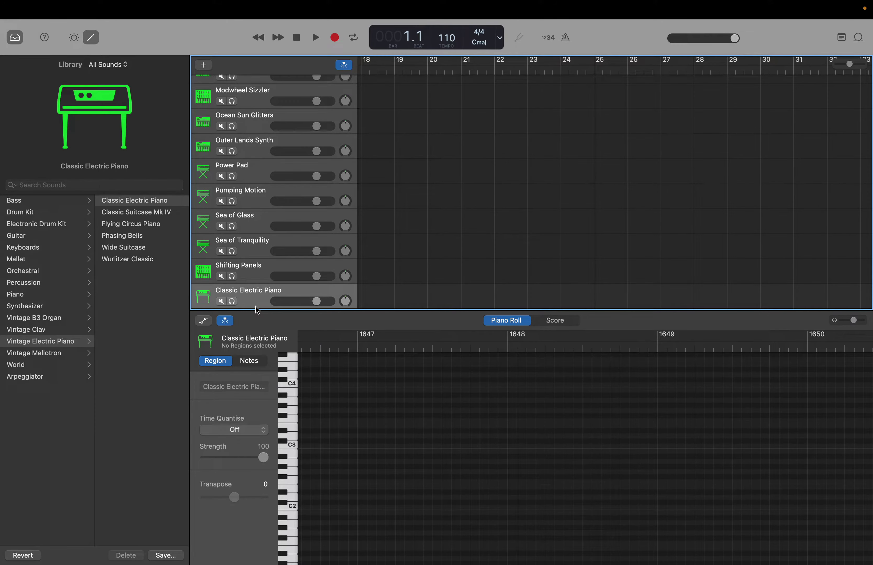
left_click(42, 307)
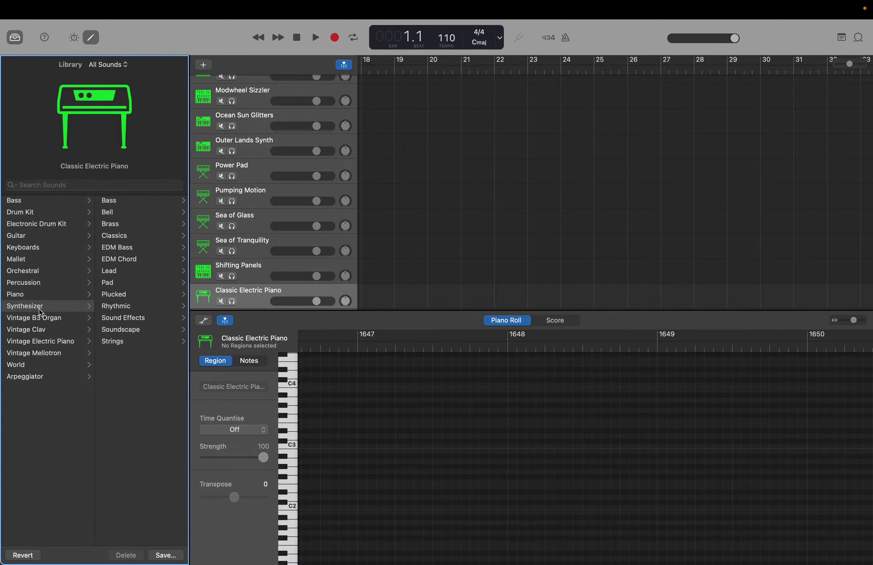
left_click(108, 282)
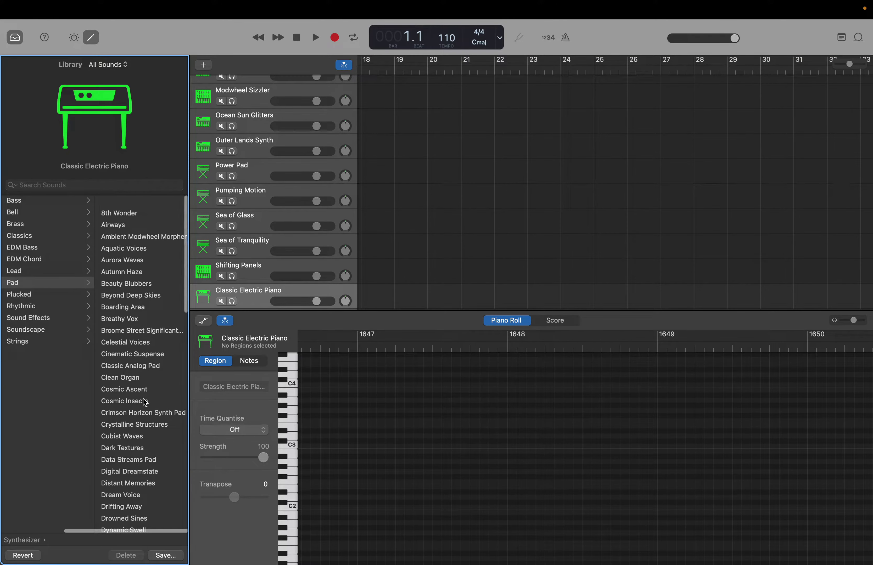
scroll(143, 400, "down", 10)
scroll(143, 399, "down", 12)
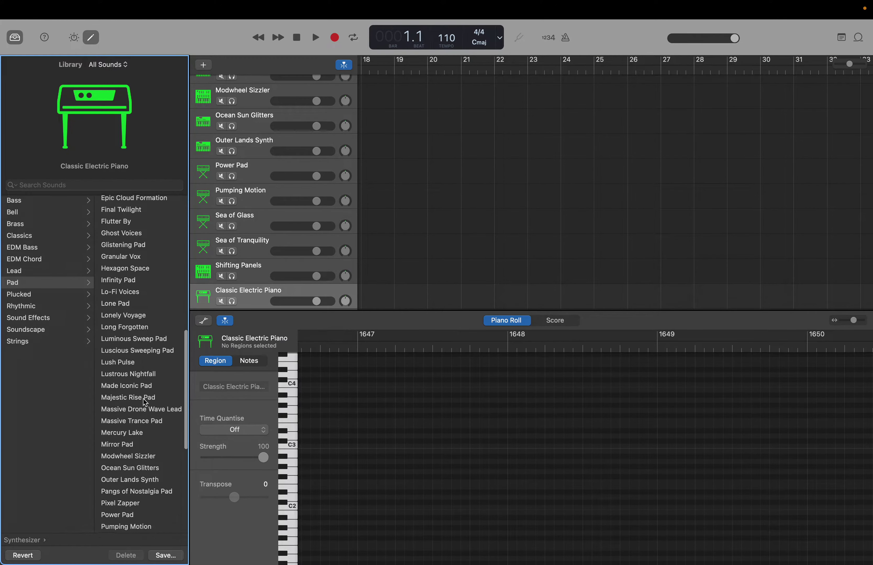
scroll(145, 403, "down", 2)
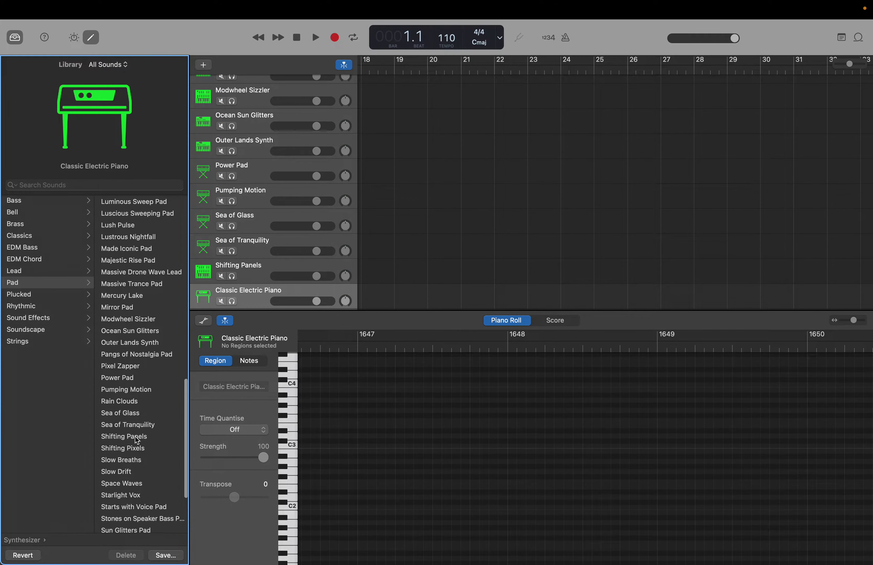
Step: Load Shifting Pixels on the new track and audition it with note C4 in the Piano Roll
left_click(130, 456)
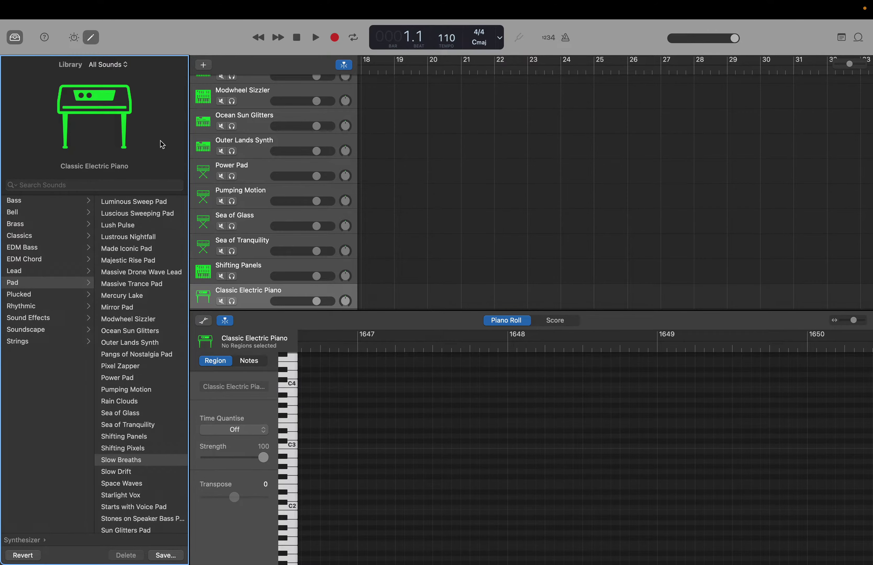
left_click(149, 448)
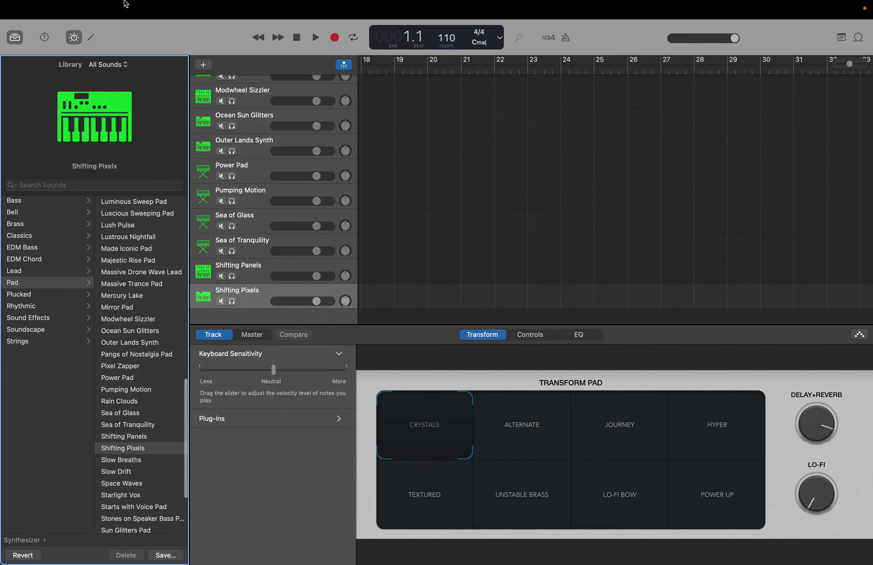
left_click(97, 39)
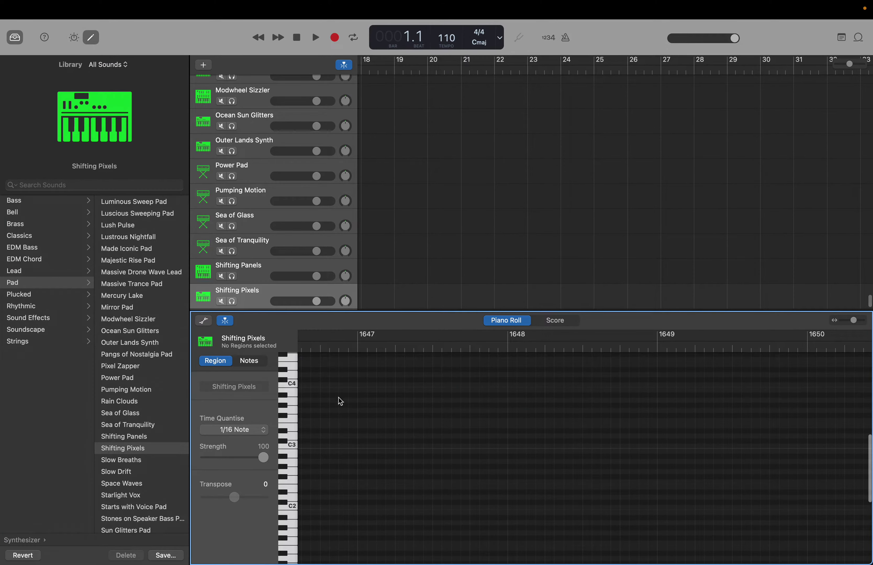
left_click(295, 384)
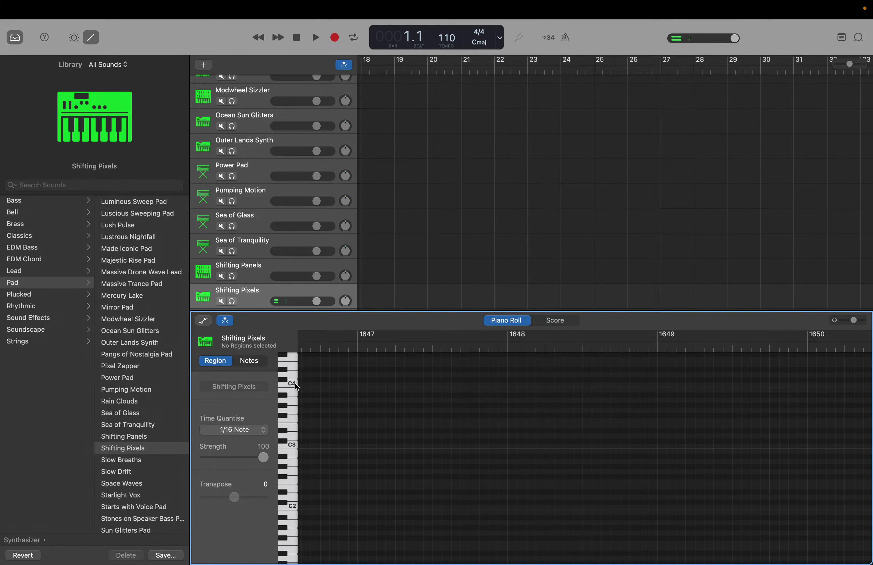
left_click(295, 383)
Step: Add a software instrument track below Shifting Pixels and browse the library's Synthesizer pad sounds for it
right_click(256, 305)
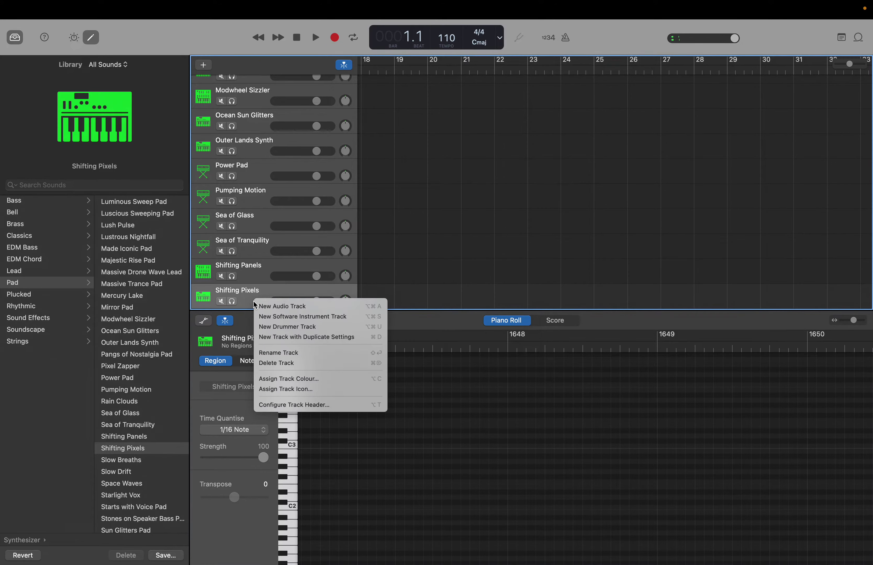
left_click(259, 312)
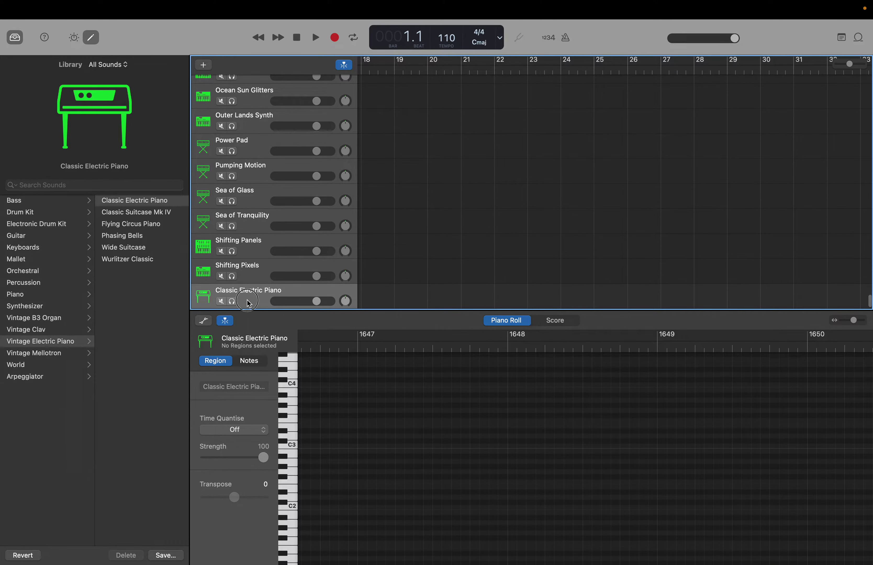
left_click(31, 308)
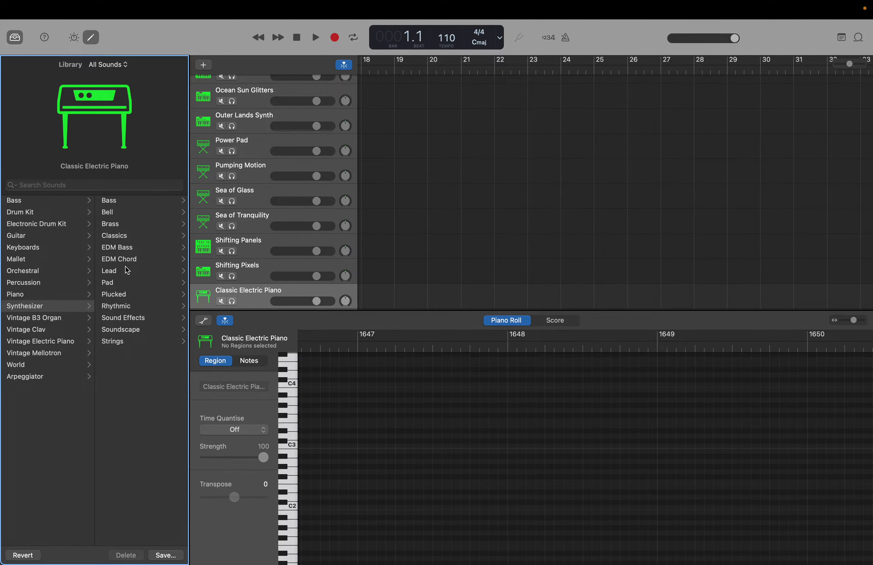
left_click(116, 284)
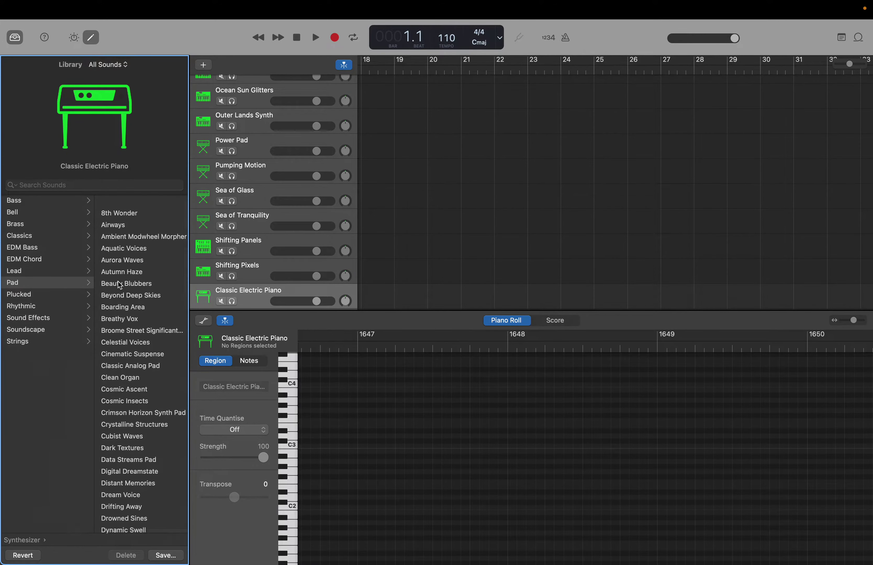
scroll(126, 330, "down", 10)
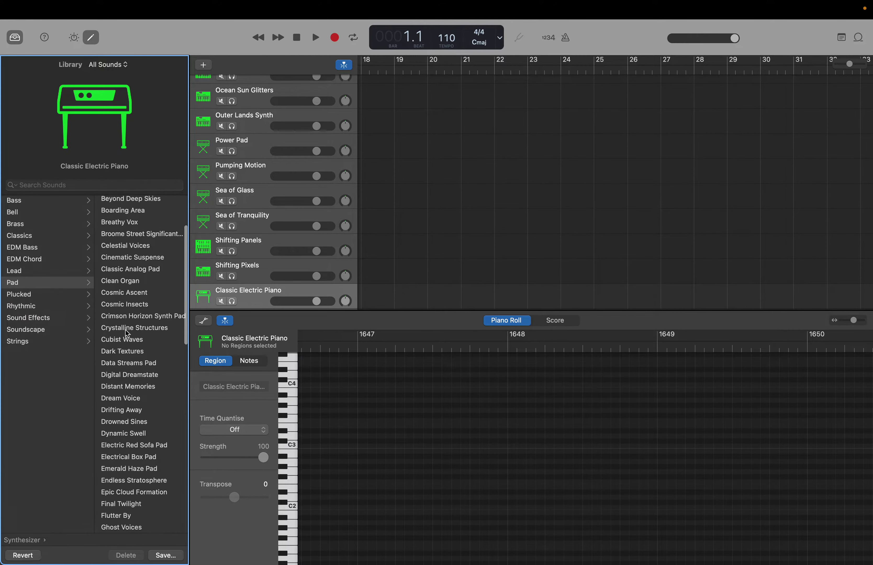
scroll(126, 330, "down", 8)
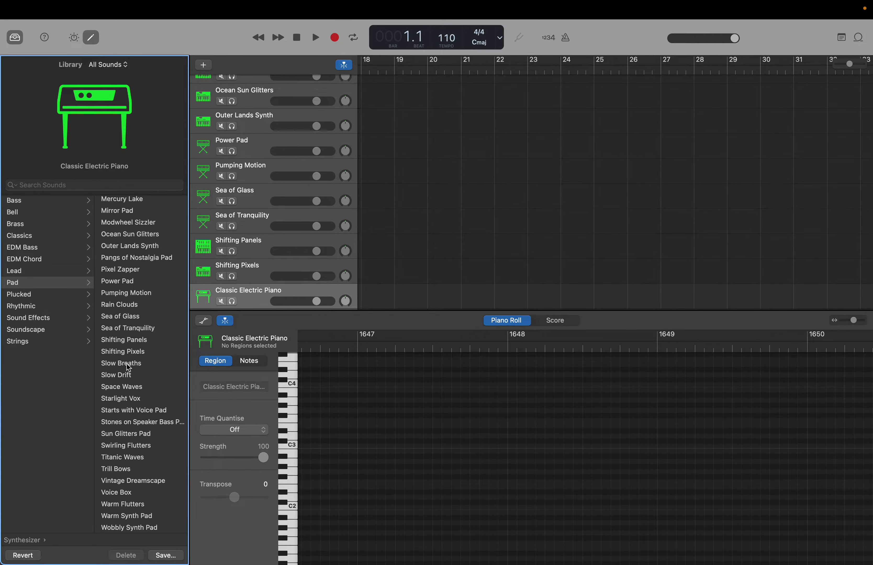
Step: Load Slow Breaths on the new track and audition it with note C4 in the Piano Roll
left_click(127, 364)
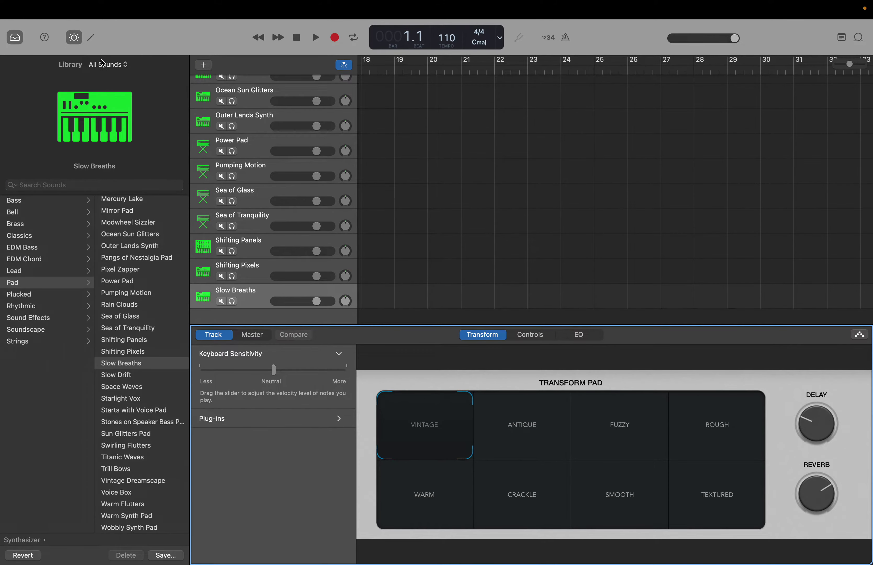
left_click(91, 38)
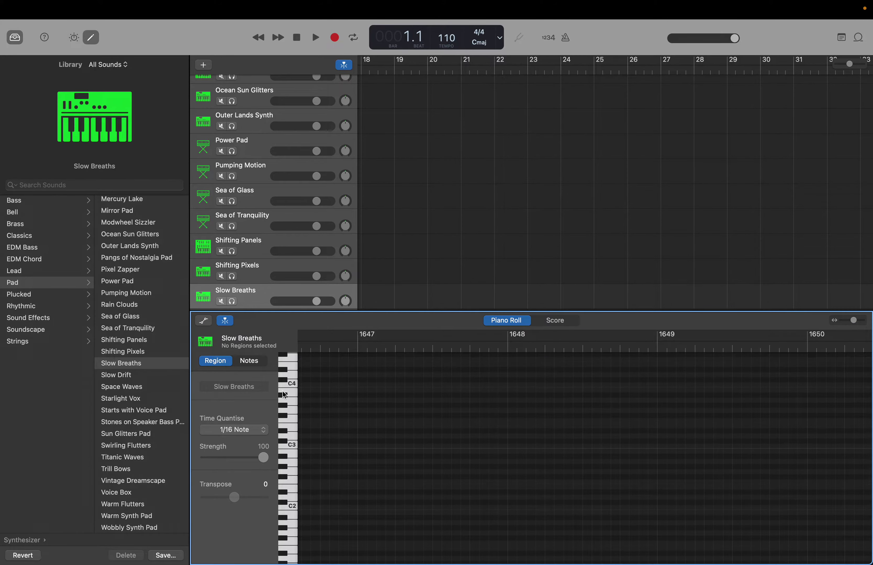
left_click(290, 385)
left_click(291, 389)
Step: Add a software instrument track below Slow Breaths and browse the library's Synthesizer pad sounds for it
right_click(247, 294)
left_click(260, 307)
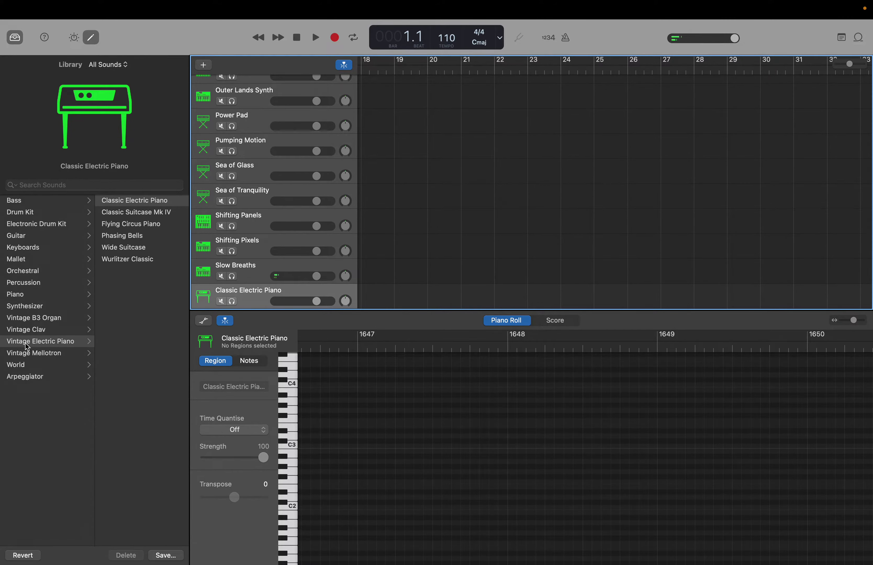
left_click(33, 306)
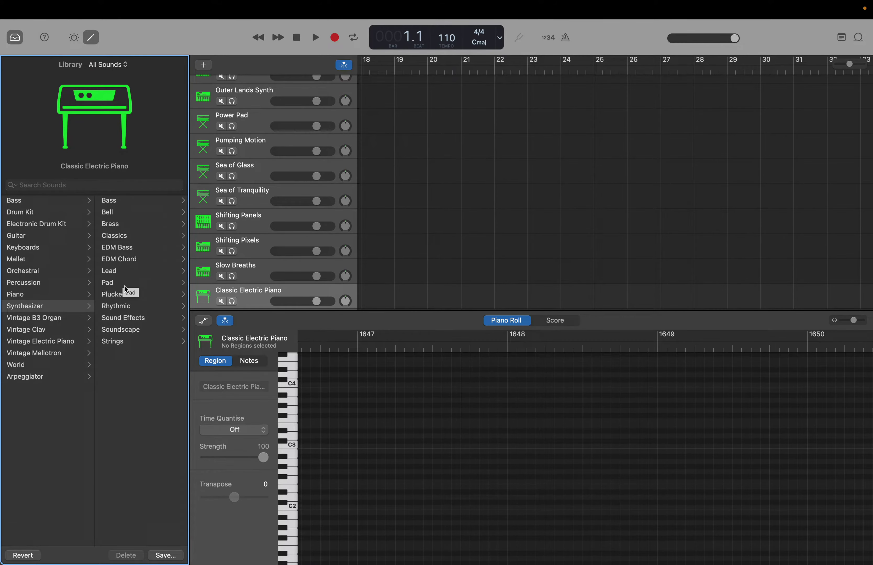
left_click(116, 281)
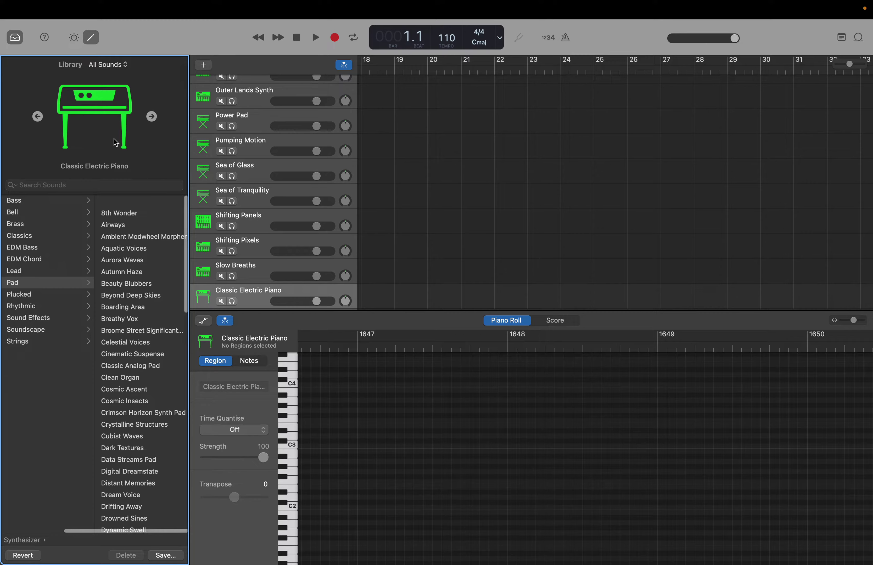
scroll(176, 438, "down", 10)
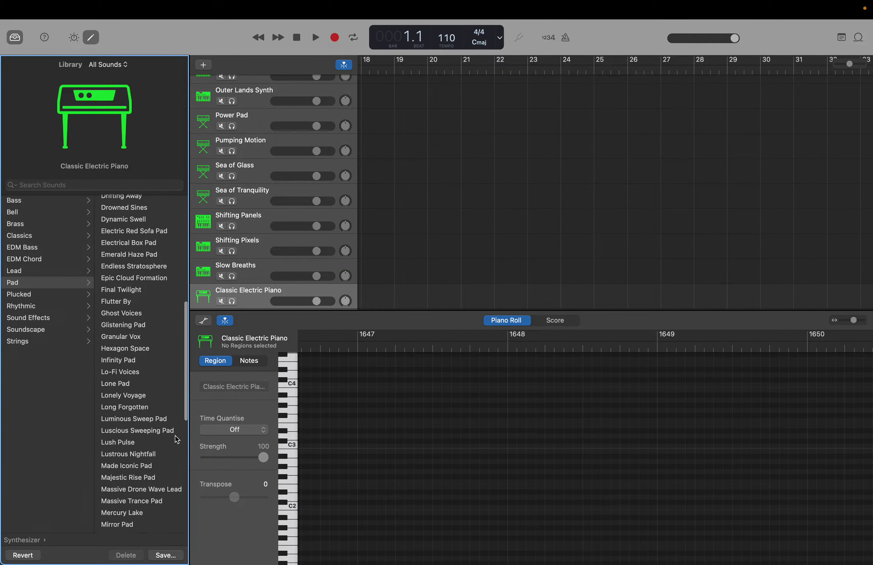
scroll(176, 440, "down", 10)
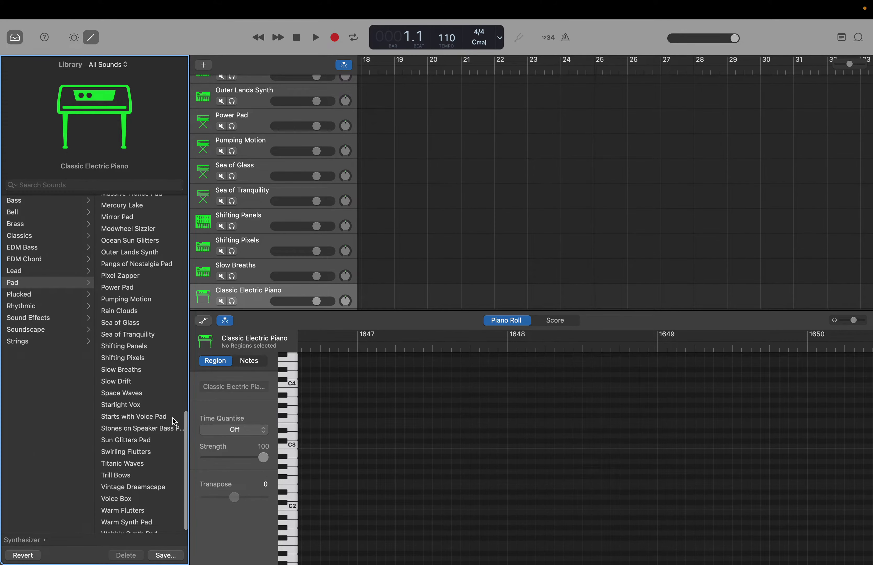
scroll(152, 428, "down", 1)
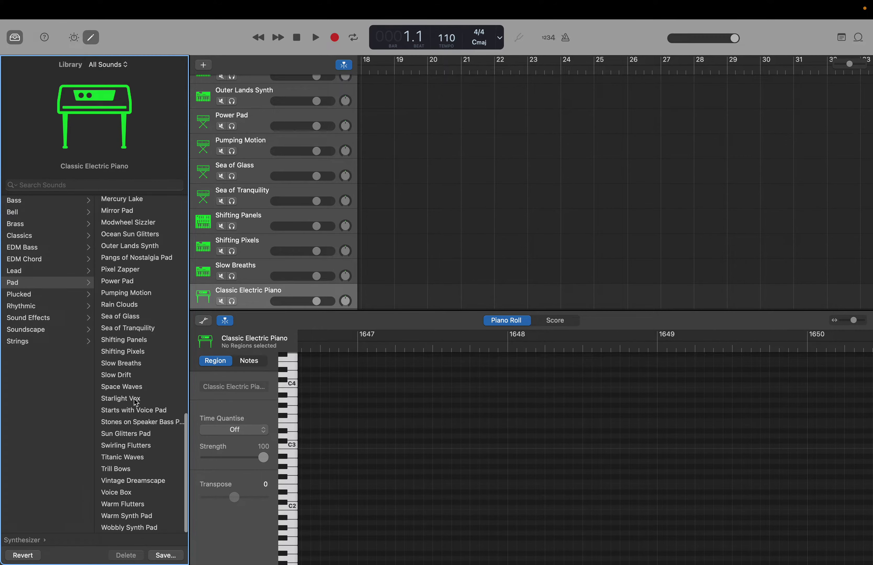
Step: Load Slow Drift on the new track and audition it repeatedly with note C4 in the Piano Roll
left_click(131, 377)
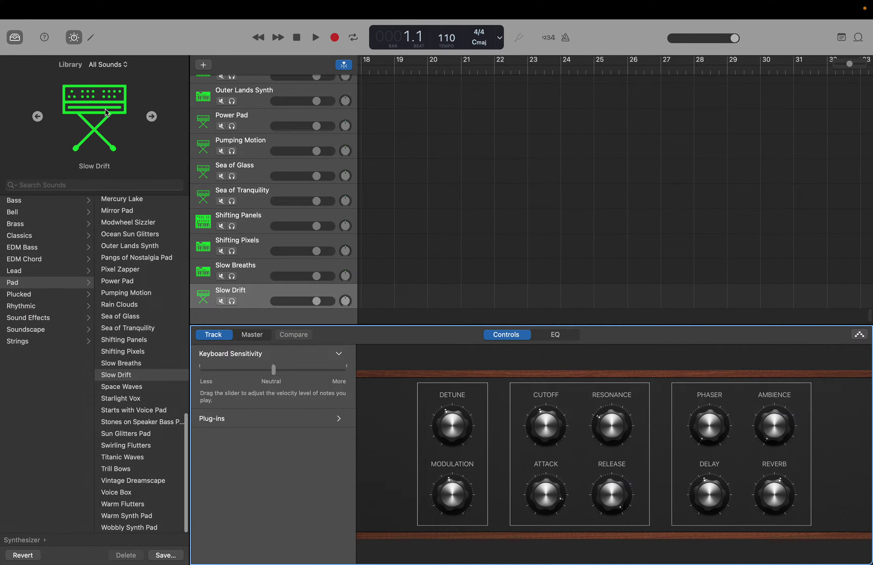
left_click(91, 37)
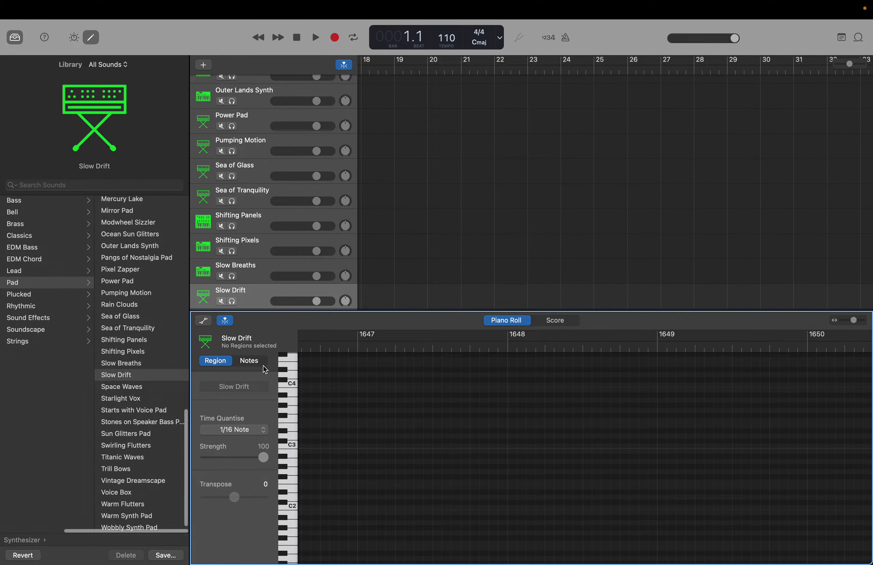
left_click(294, 384)
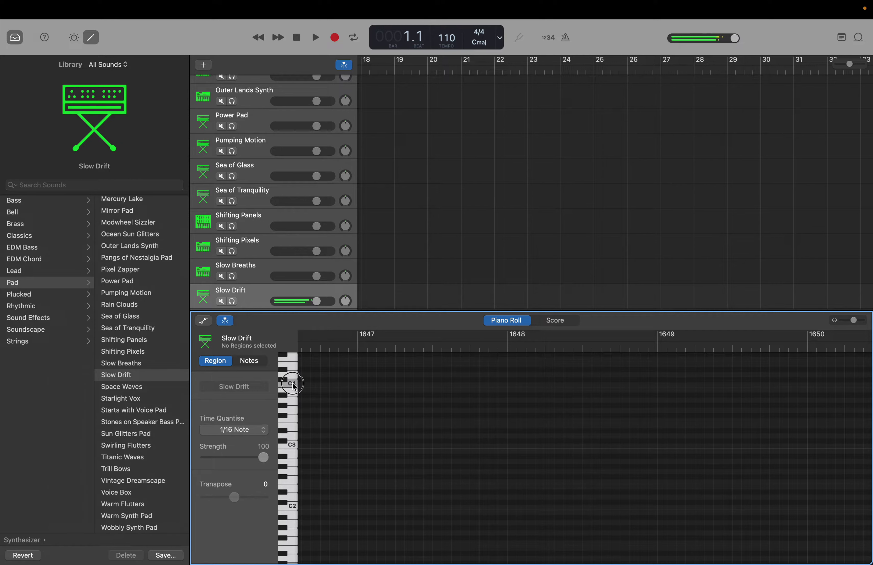
left_click(293, 383)
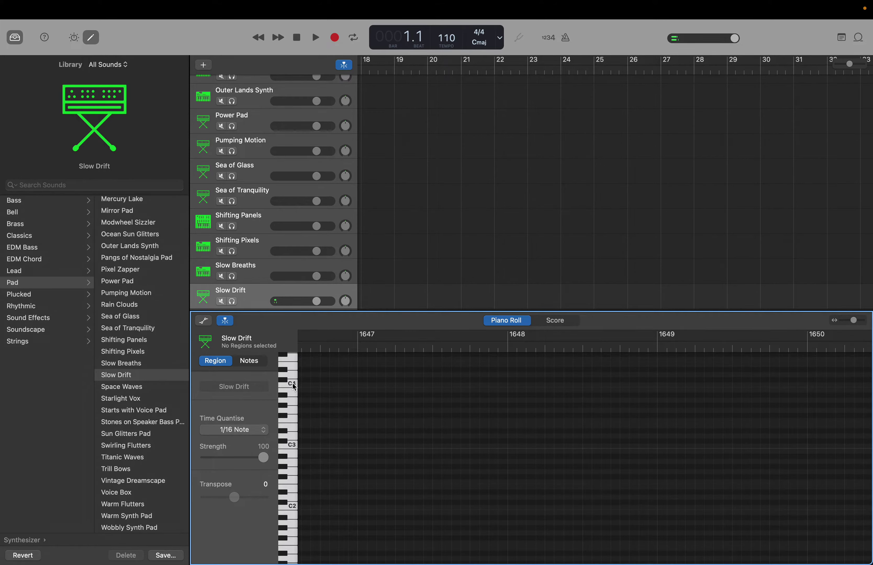
left_click(293, 383)
left_click(292, 383)
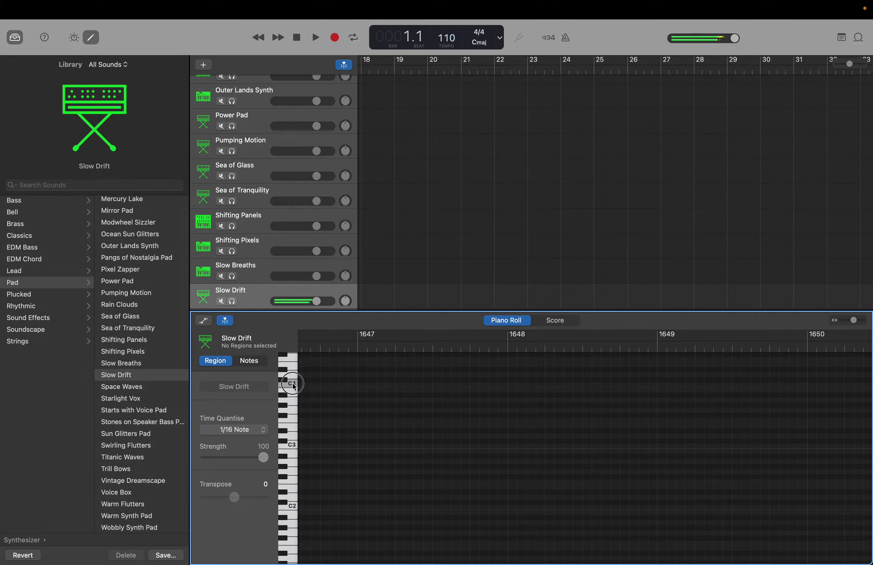
left_click_drag(293, 384, 294, 385)
Step: Add a software instrument track below Slow Drift and browse the library's Synthesizer pad sounds for it
right_click(266, 307)
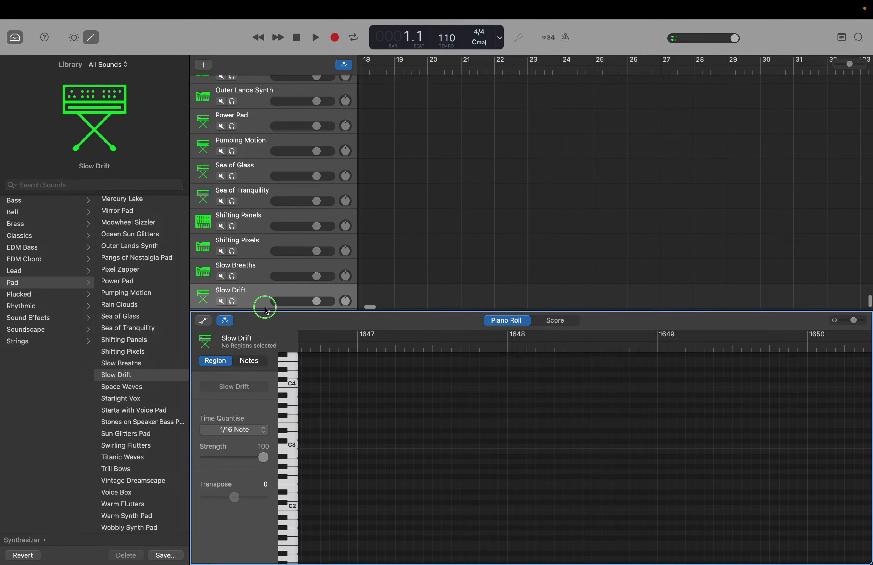
left_click(276, 326)
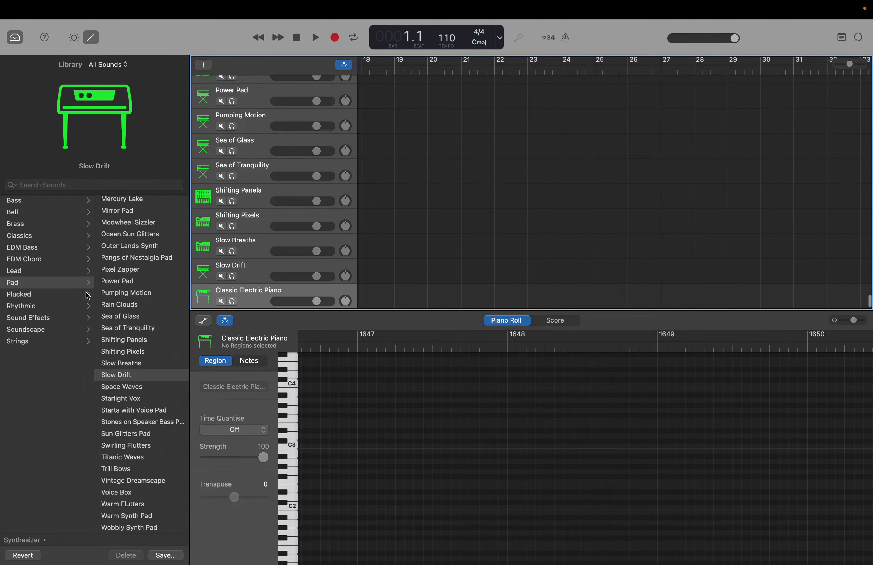
left_click(42, 307)
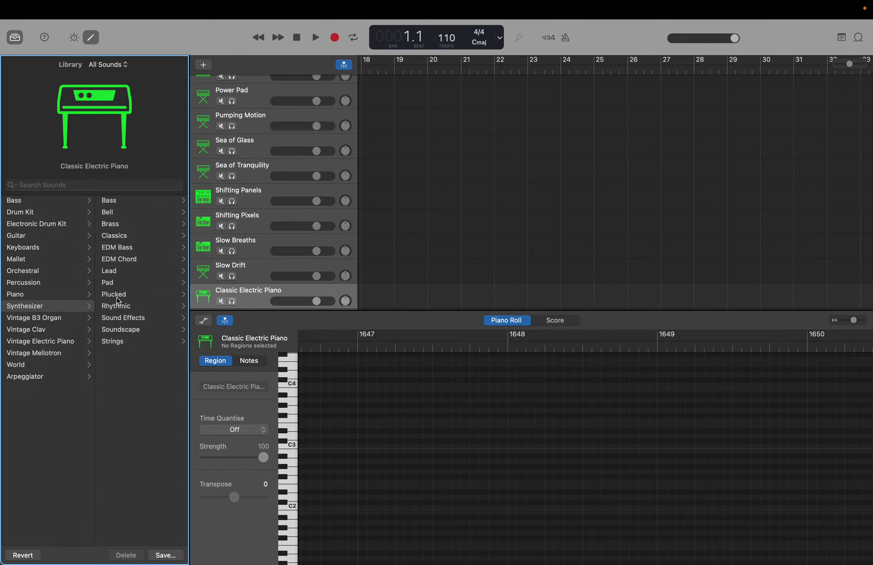
left_click(123, 284)
scroll(146, 380, "down", 10)
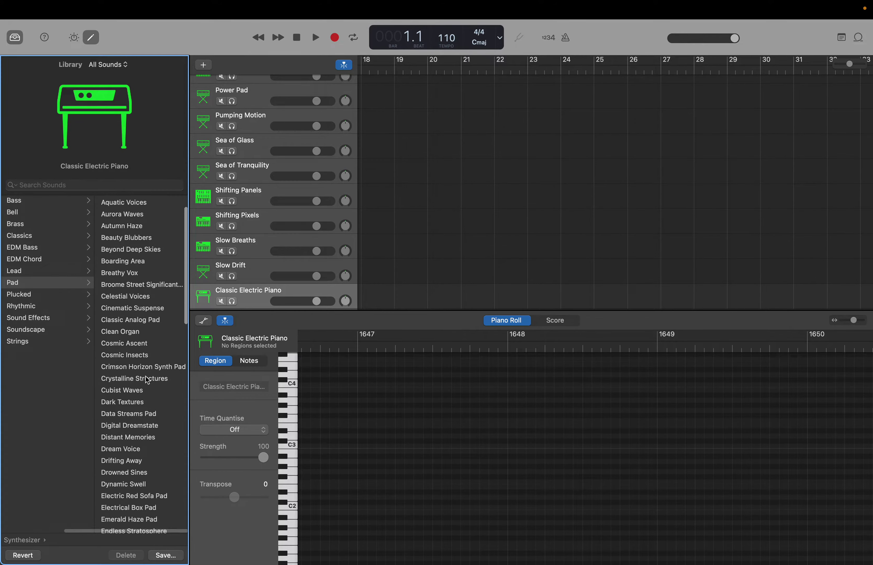
scroll(147, 379, "down", 15)
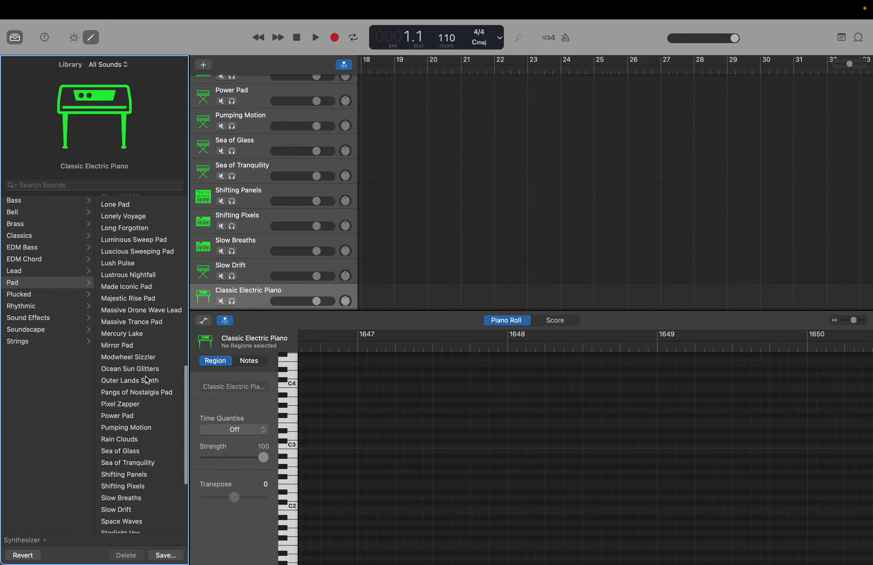
scroll(143, 389, "down", 1)
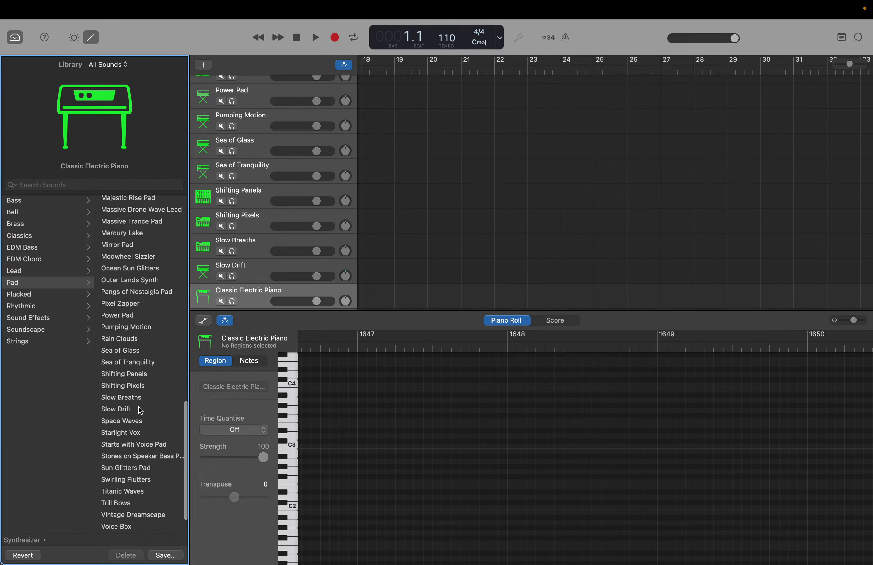
Step: Load Space Waves on the new track and audition it with note C4 in the Piano Roll
left_click(134, 422)
left_click(91, 37)
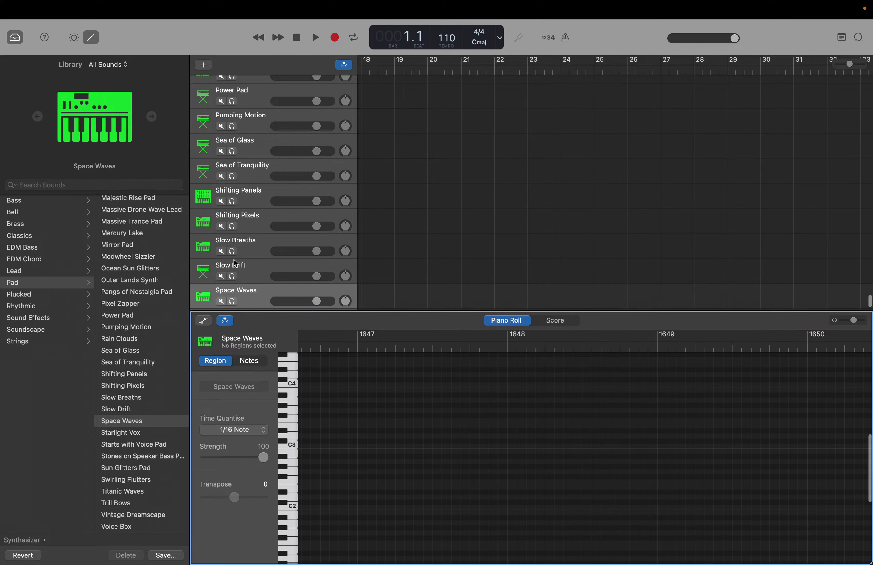
left_click(293, 386)
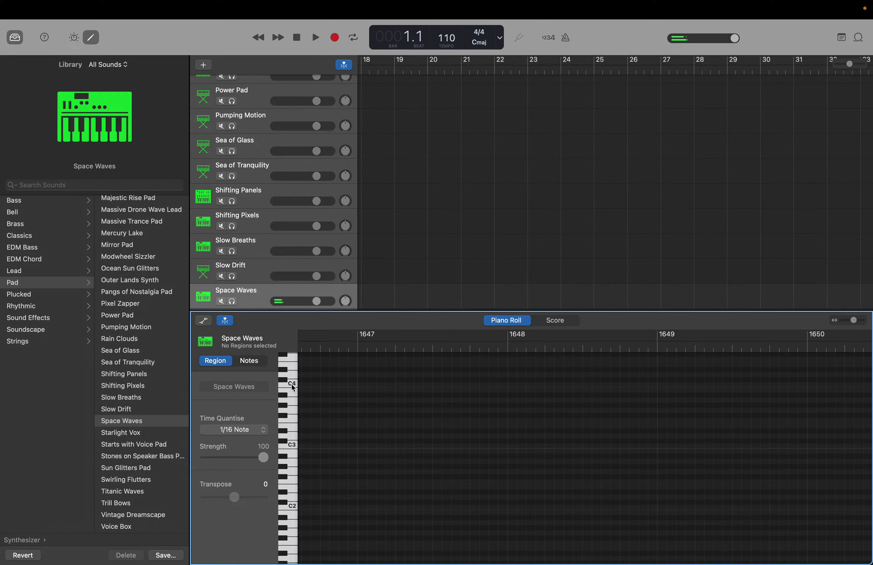
left_click(292, 384)
Step: Add a software instrument track below Space Waves and browse the library's Synthesizer pad sounds for it
right_click(244, 296)
left_click(246, 310)
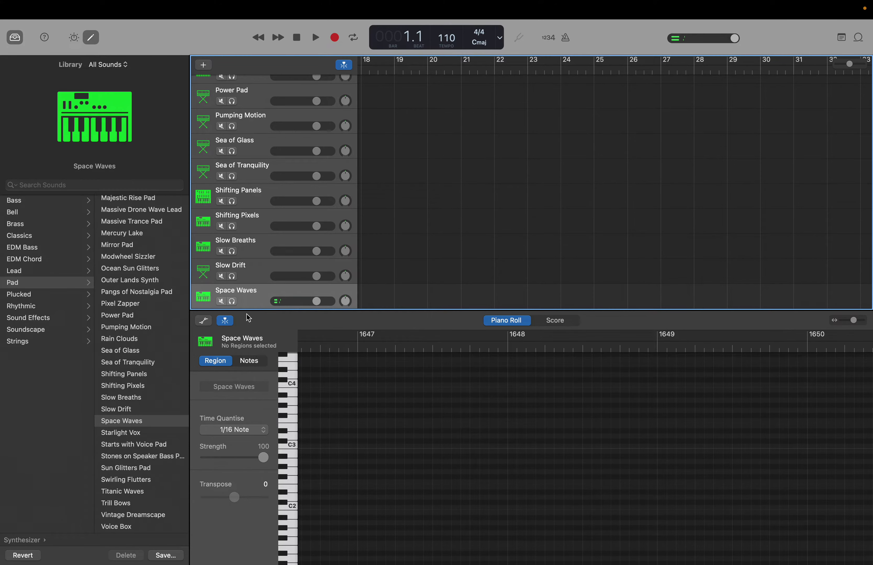
left_click(44, 307)
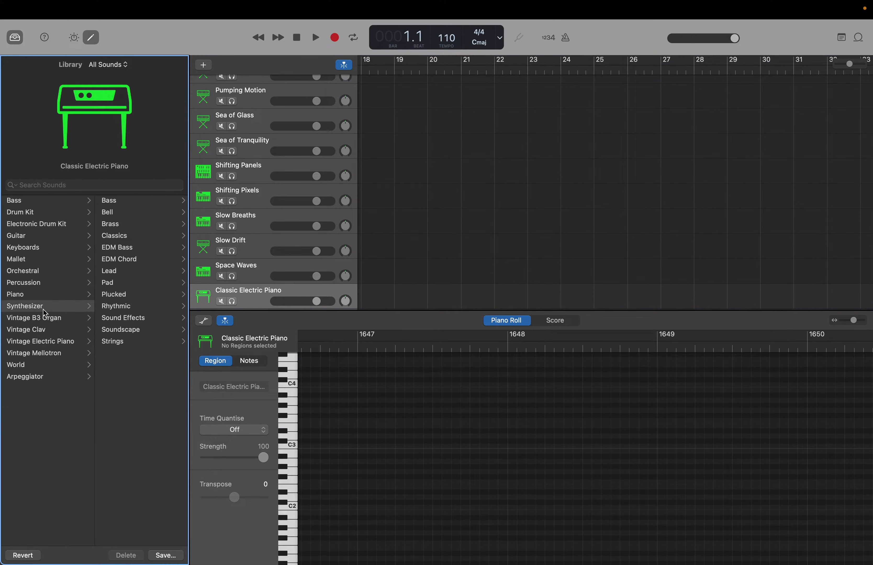
left_click(123, 284)
scroll(126, 336, "down", 10)
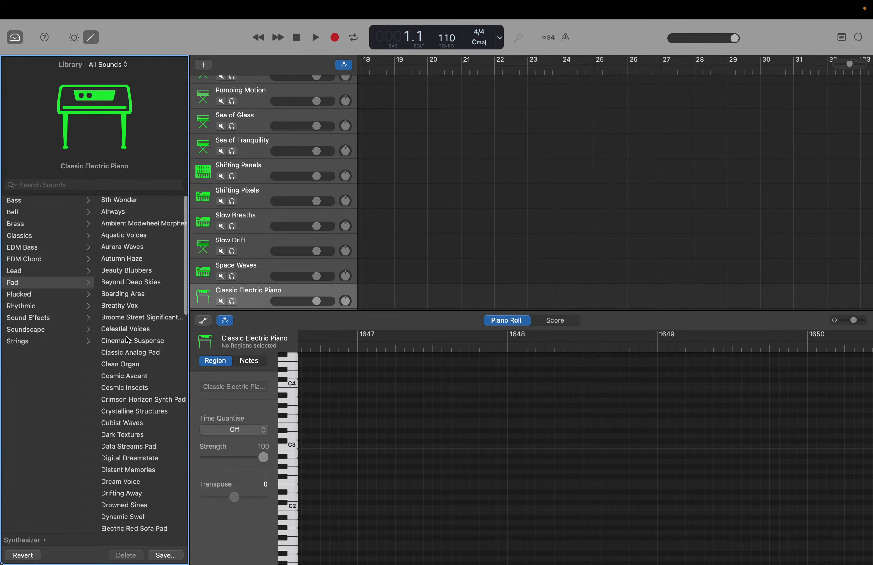
scroll(126, 337, "down", 10)
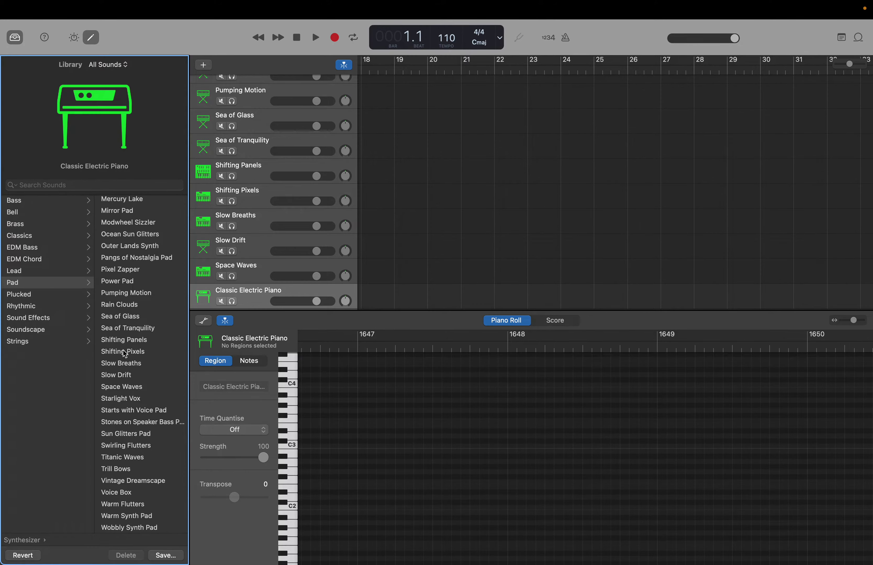
Step: Load Starlight Vox on the new track and audition it repeatedly with note C4 in the Piano Roll
left_click(118, 399)
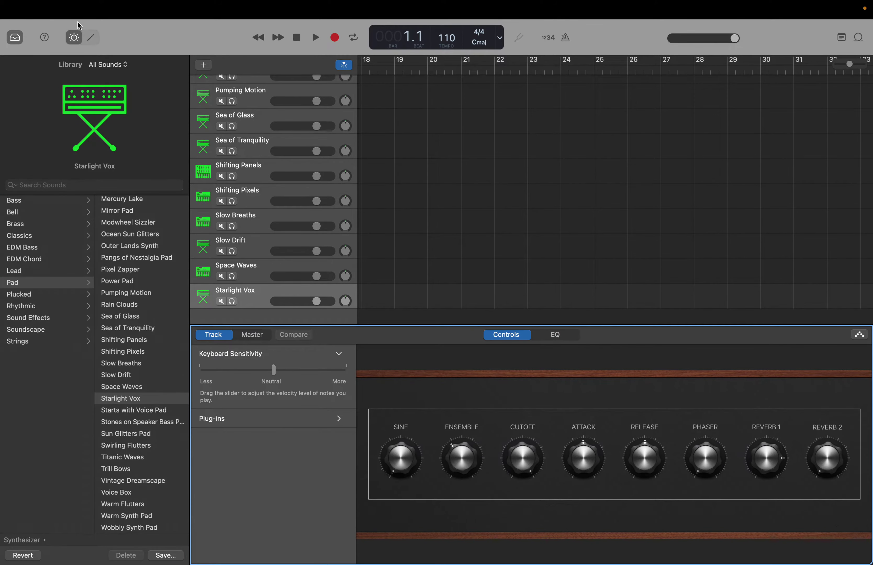
left_click(91, 37)
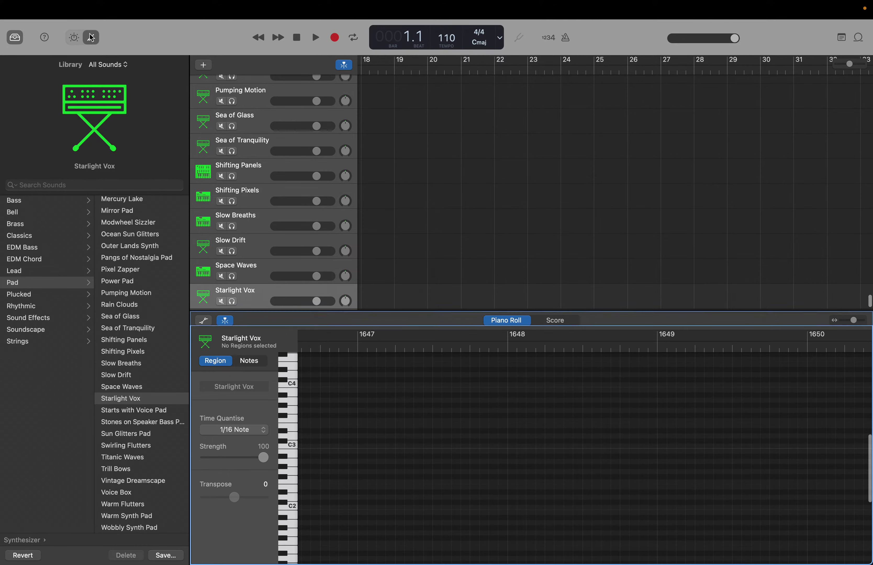
left_click(291, 384)
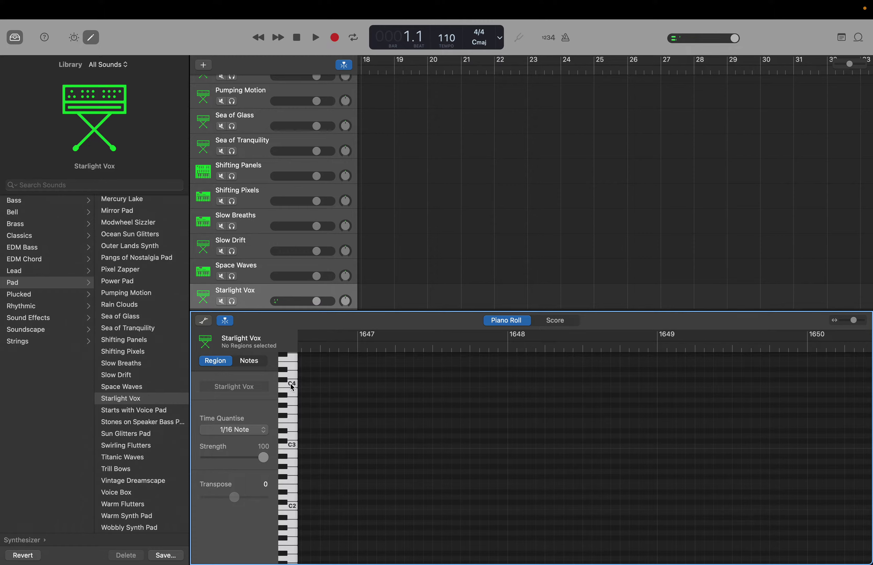
left_click(291, 383)
left_click(291, 385)
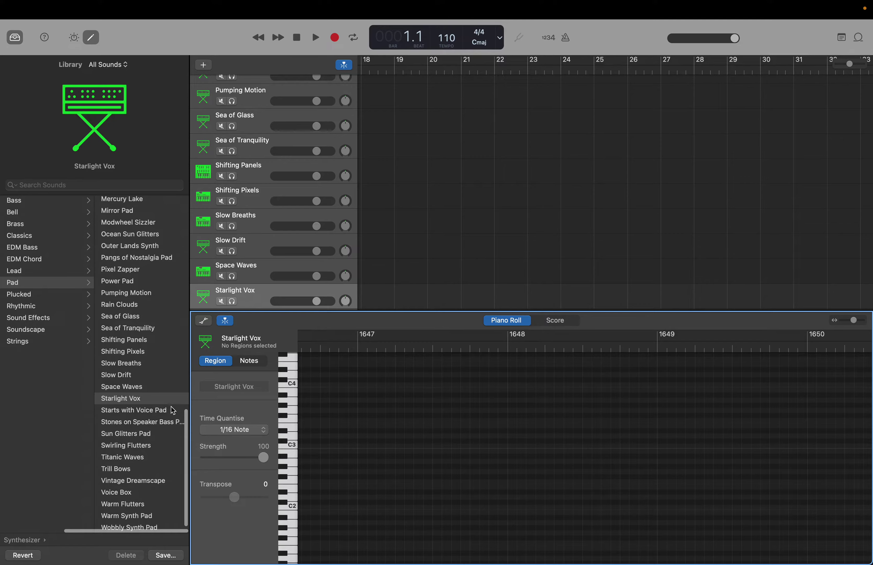
Step: Add a software instrument track below Starlight Vox and browse the library's Synthesizer pad sounds for it
right_click(256, 294)
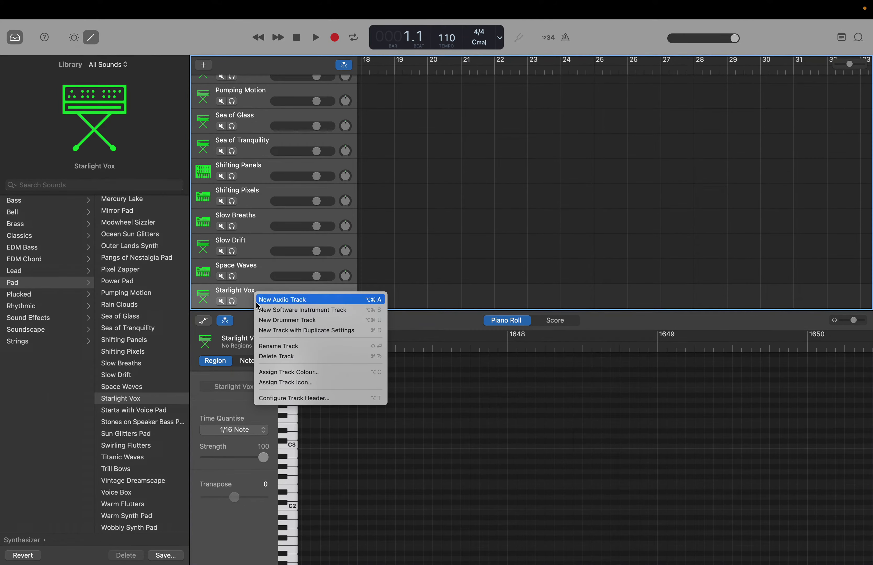
left_click(260, 310)
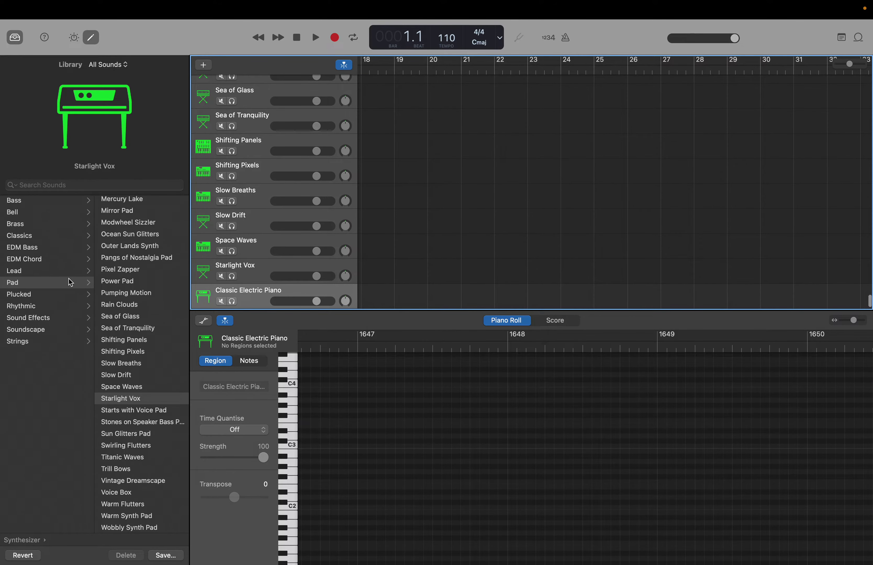
left_click(40, 310)
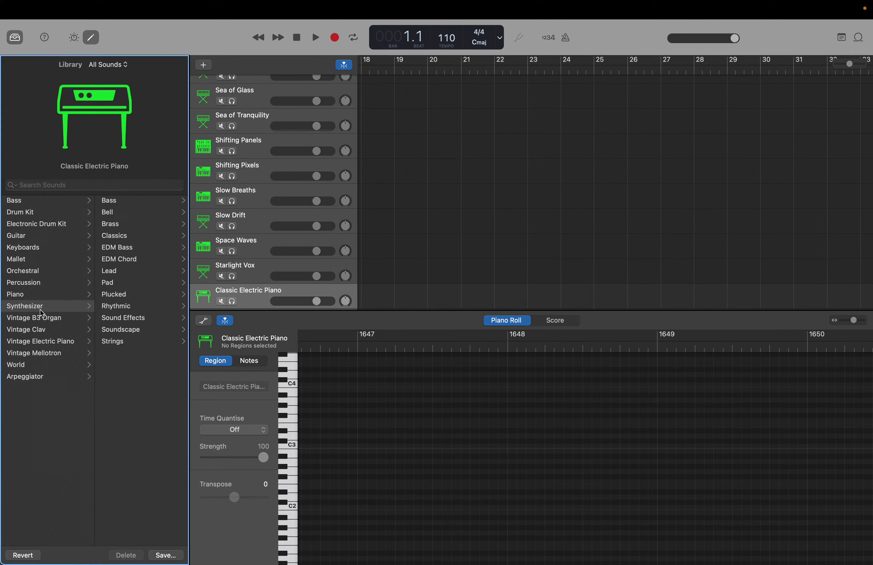
left_click(114, 282)
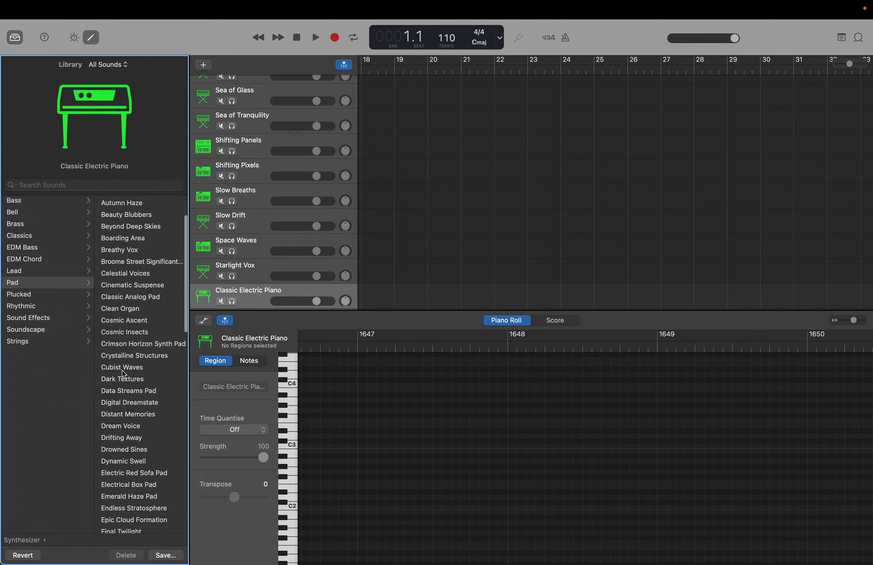
scroll(122, 371, "down", 20)
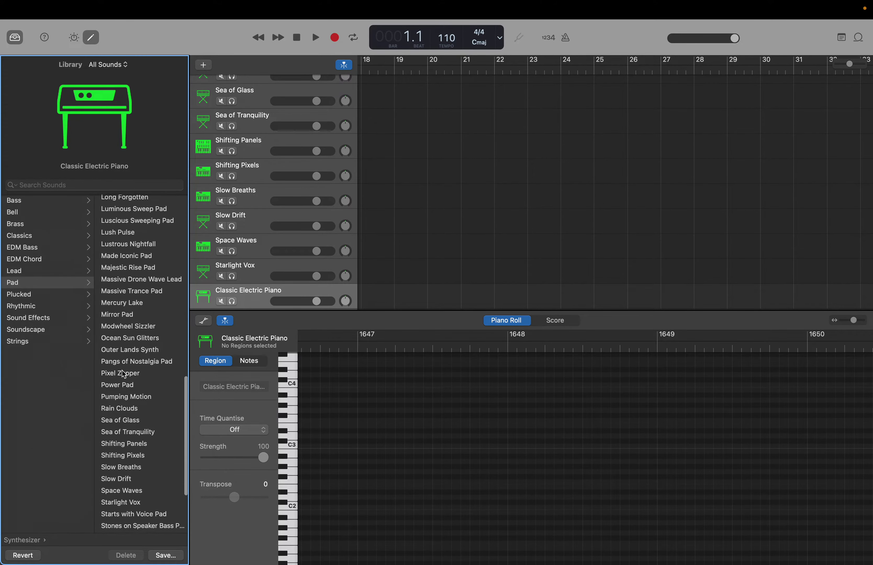
scroll(124, 375, "down", 10)
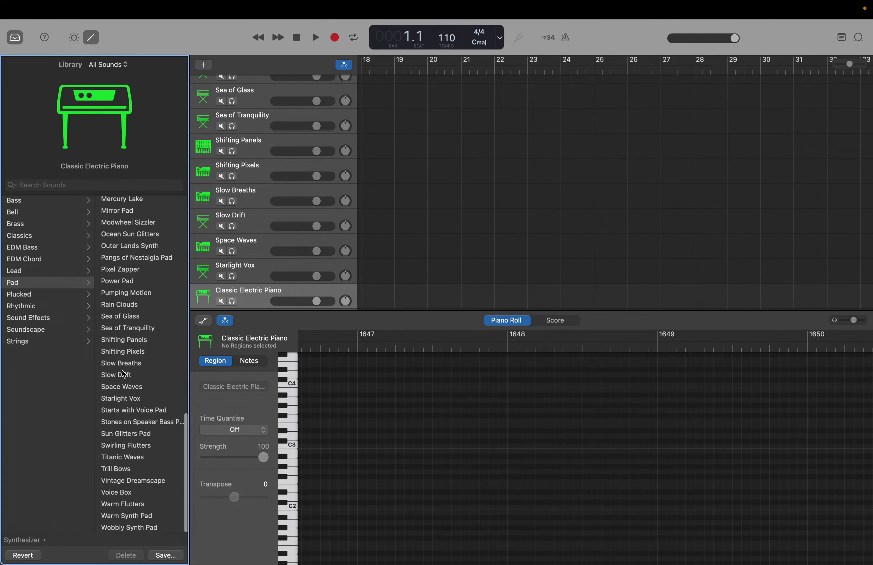
Step: Load Starts with Voice Pad on the new track and audition it repeatedly with note C4 in the Piano Roll
left_click(123, 399)
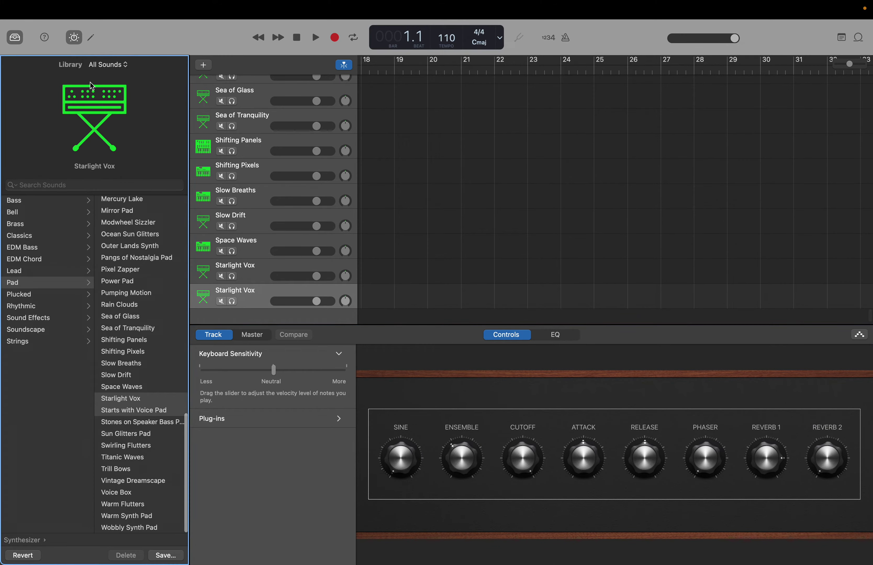
key("Down")
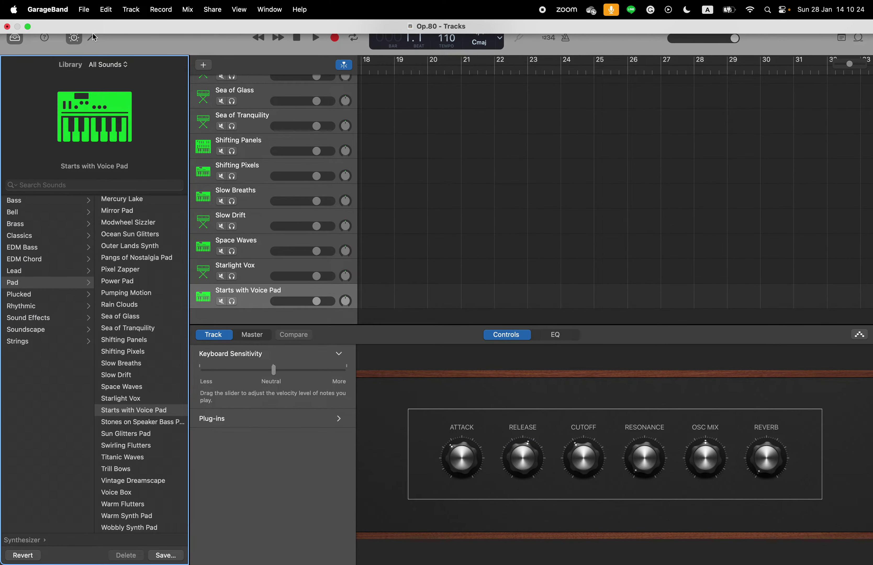
left_click(94, 38)
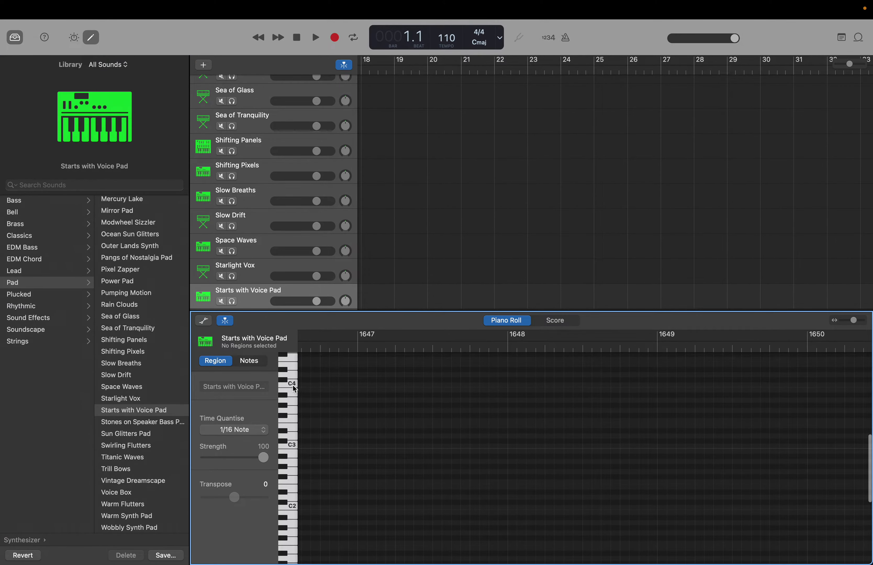
left_click(294, 387)
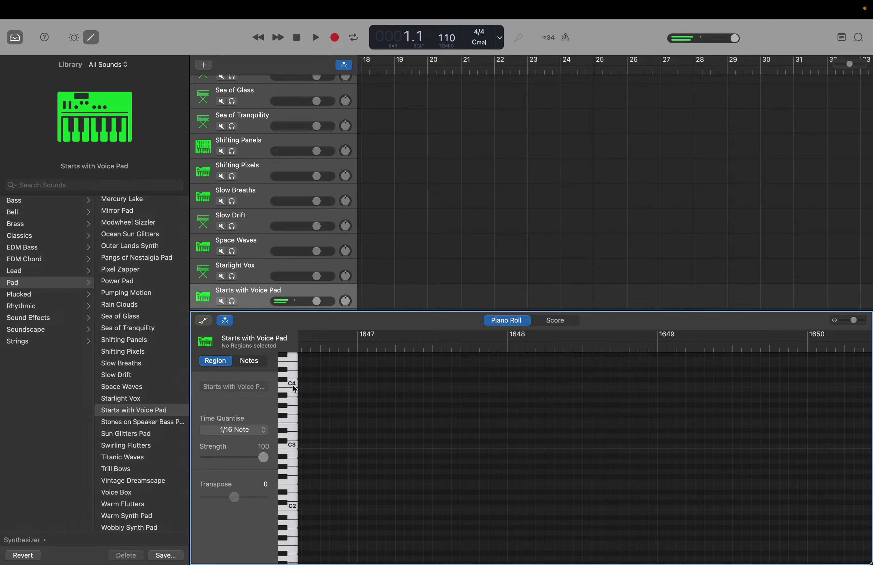
left_click(294, 388)
left_click(294, 388)
left_click(294, 389)
left_click(294, 388)
Step: Add a software instrument track below Starts with Voice Pad and browse the library's Synthesizer pad sounds for it
right_click(264, 304)
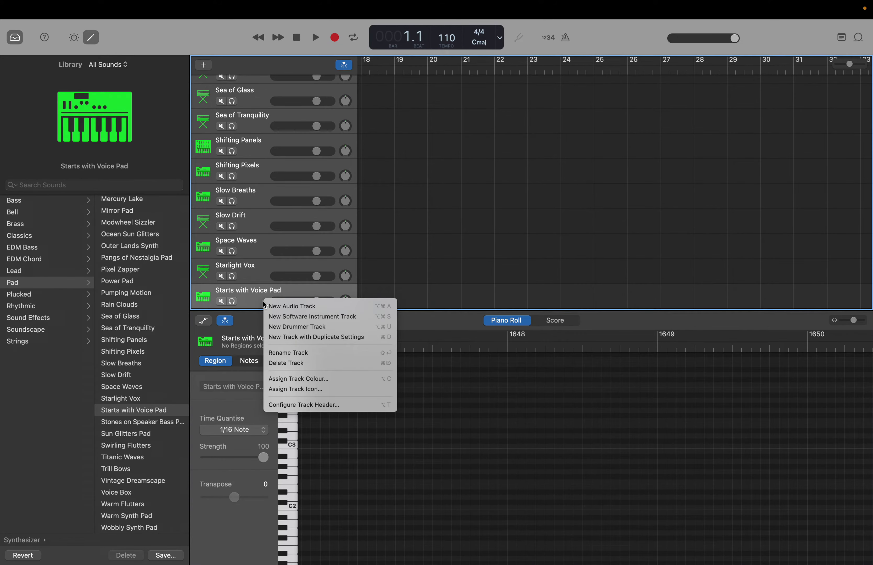
left_click(277, 317)
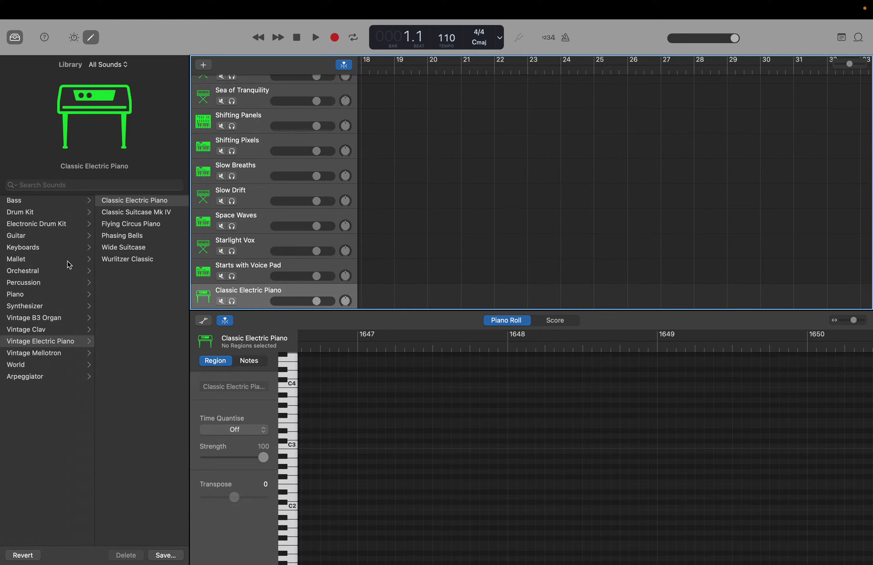
left_click(33, 306)
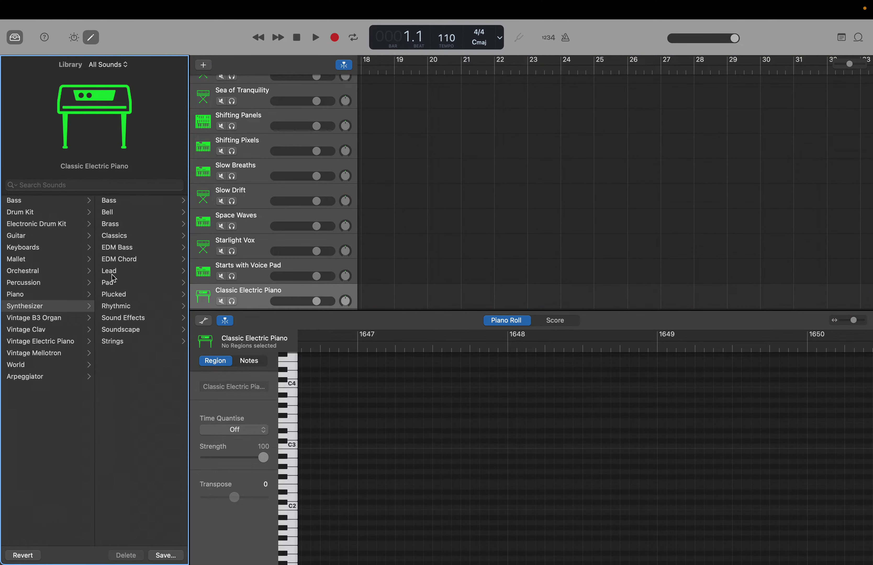
left_click(116, 283)
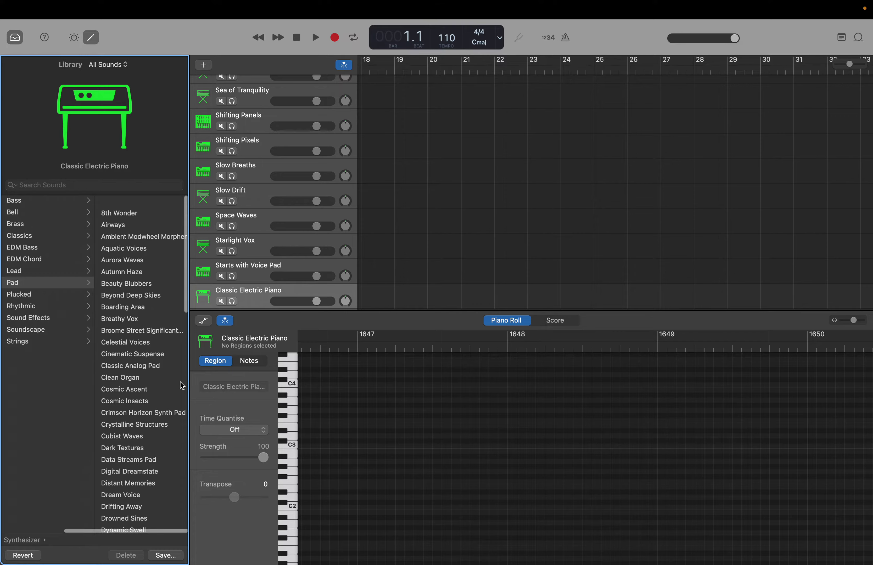
scroll(141, 388, "down", 5)
scroll(142, 388, "down", 15)
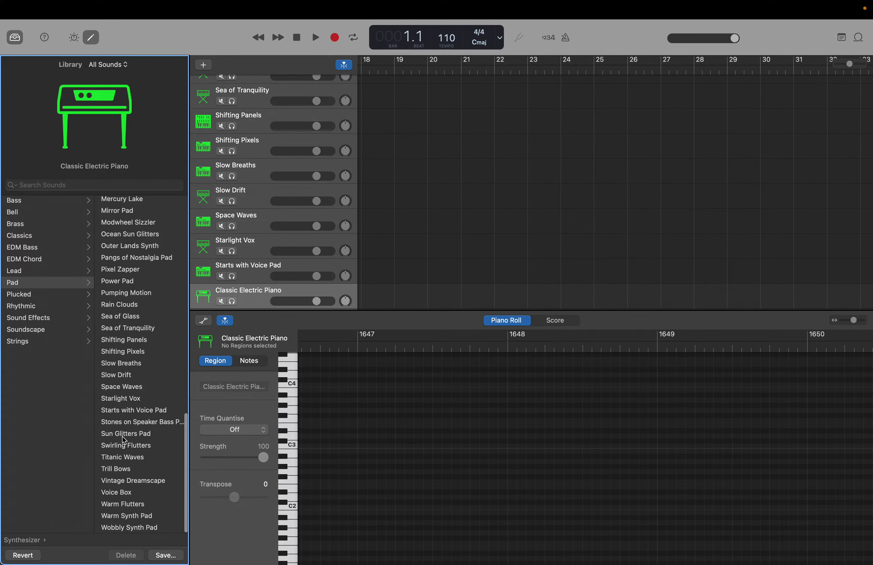
scroll(123, 426, "down", 1)
Step: Load Stones on Speaker Bass Pad on the new track and audition it with note C4 in the Piano Roll
left_click(124, 425)
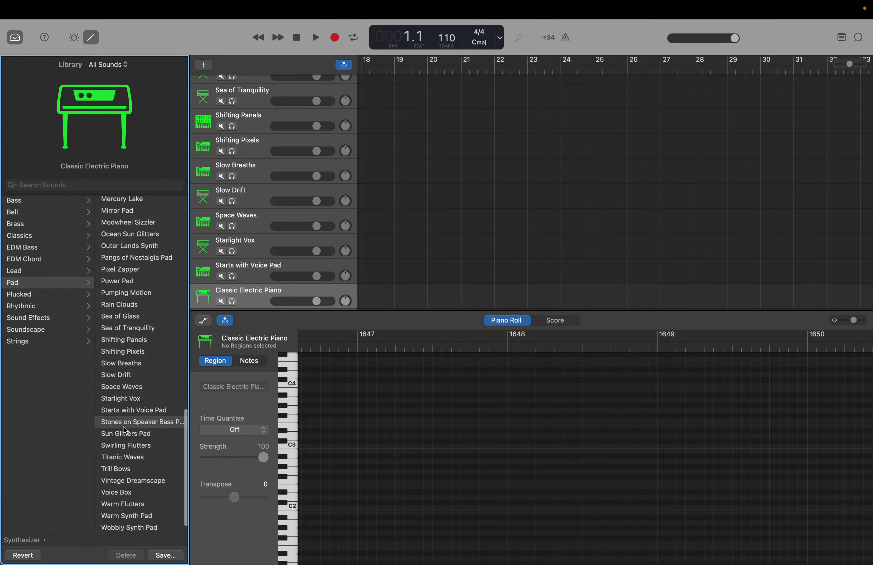
left_click(94, 39)
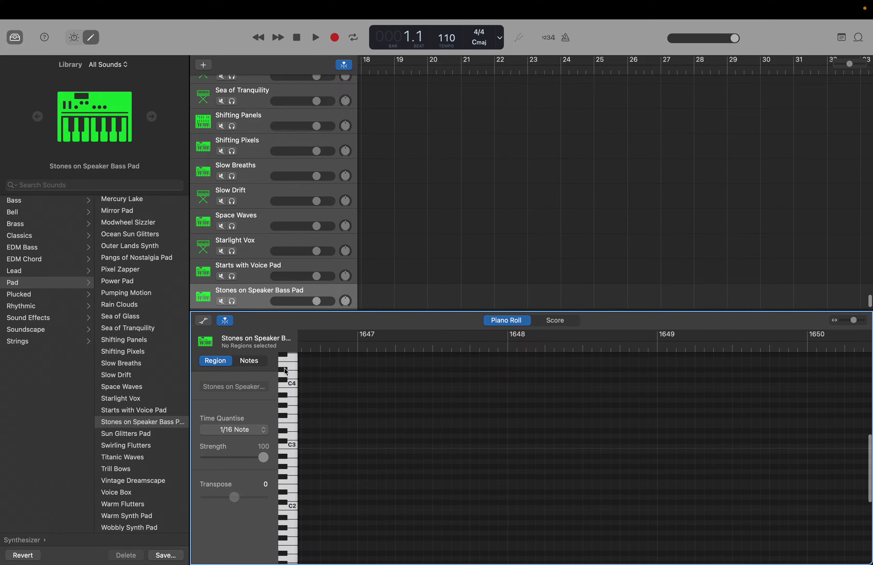
left_click(290, 385)
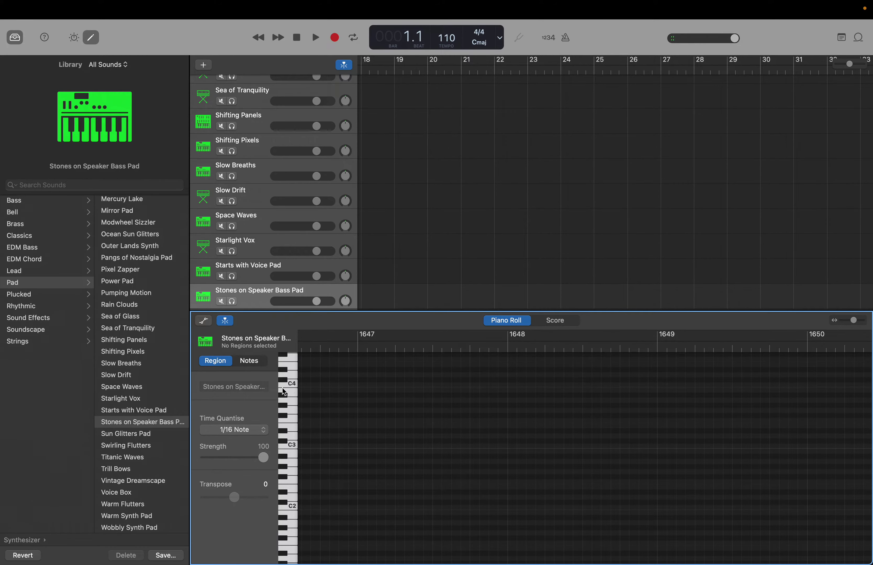
Step: Add a software instrument track below Stones on Speaker Bass Pad and browse the library's Synthesizer pad sounds for it
right_click(252, 307)
left_click(263, 325)
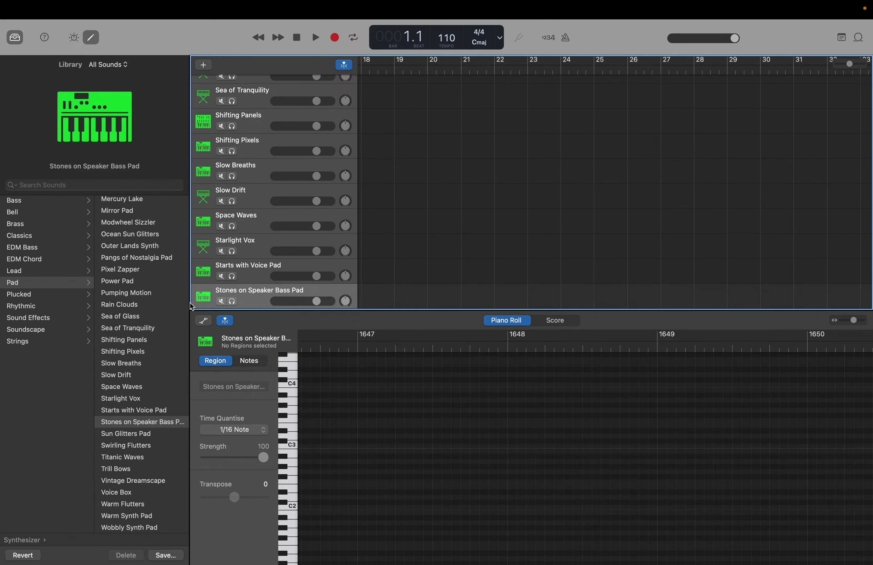
left_click(28, 306)
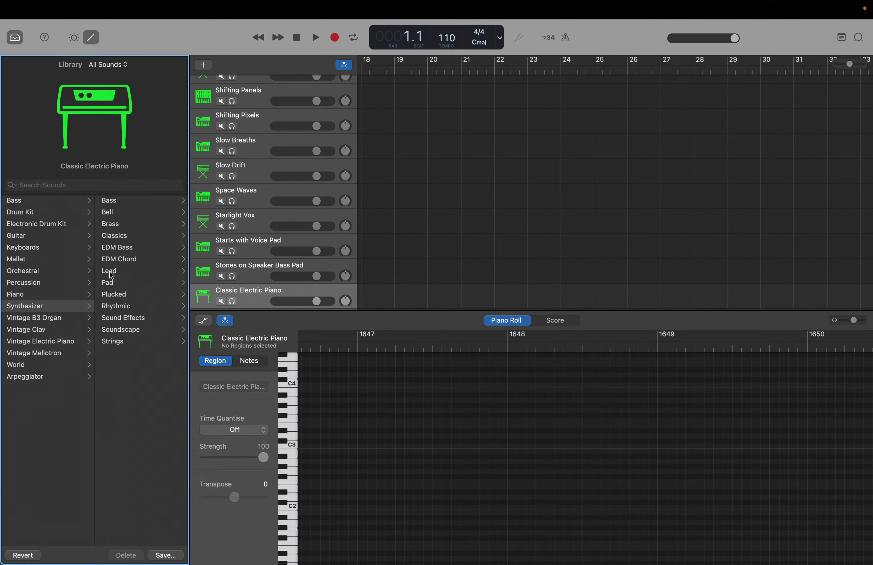
left_click(114, 283)
scroll(155, 328, "down", 5)
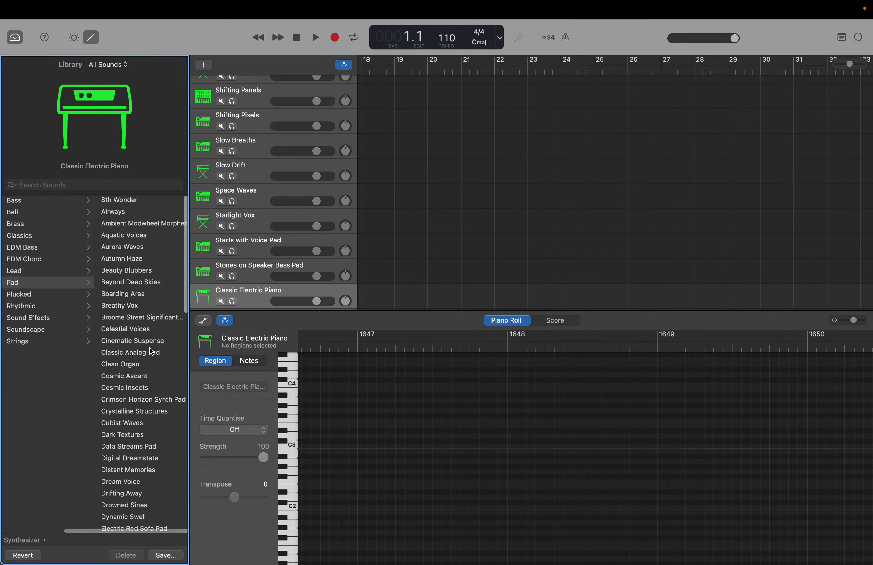
scroll(152, 351, "down", 15)
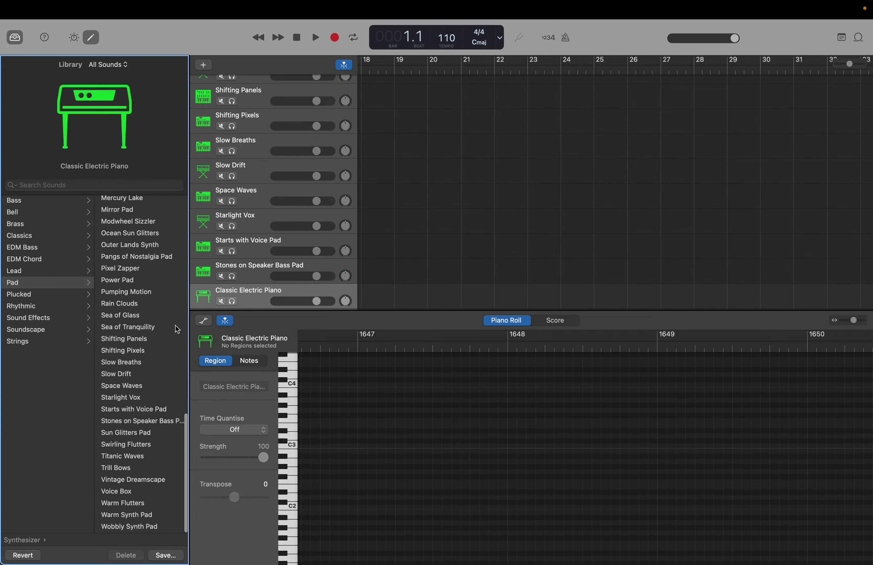
Step: Load Sun Glitters Pad on the new track and audition it with note C4 in the Piano Roll
left_click(126, 432)
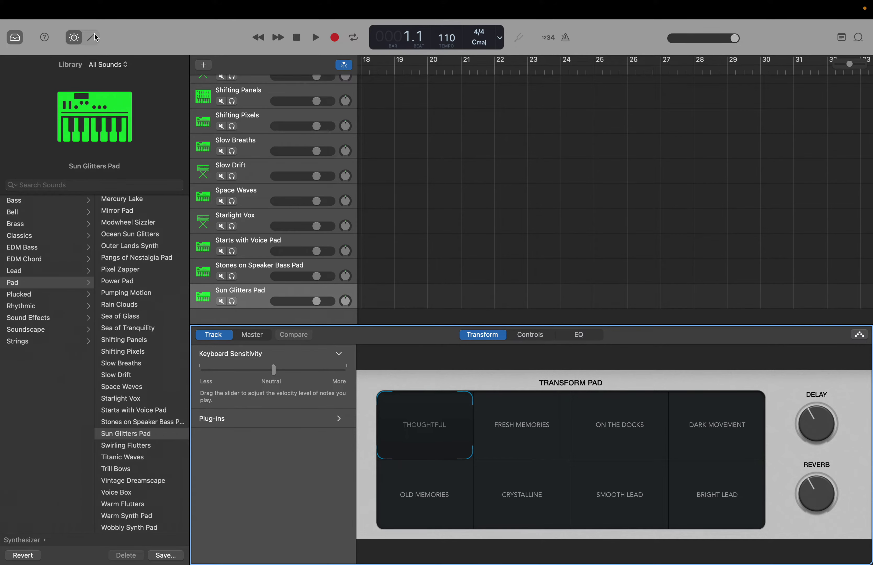
left_click(95, 37)
left_click(295, 383)
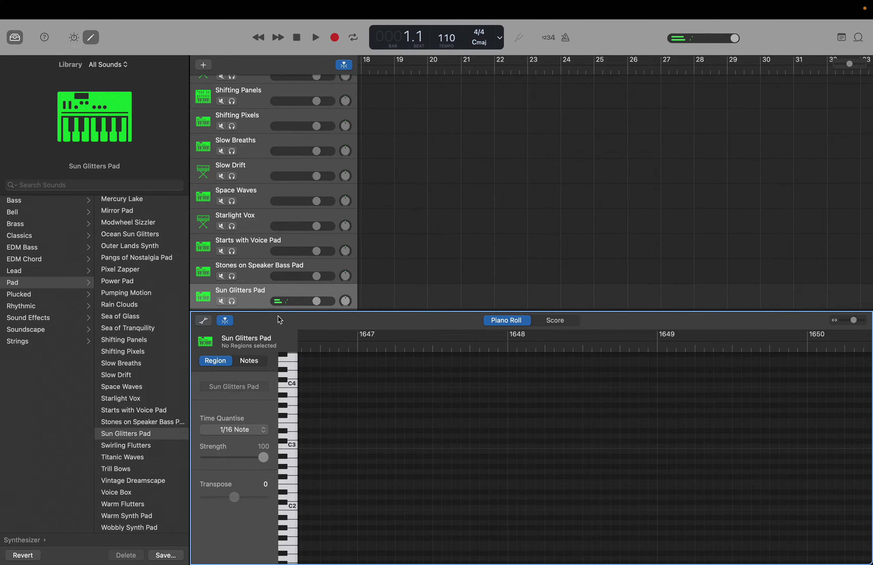
Step: Add a software instrument track below Sun Glitters Pad and browse the library's Synthesizer pad sounds for it
right_click(263, 301)
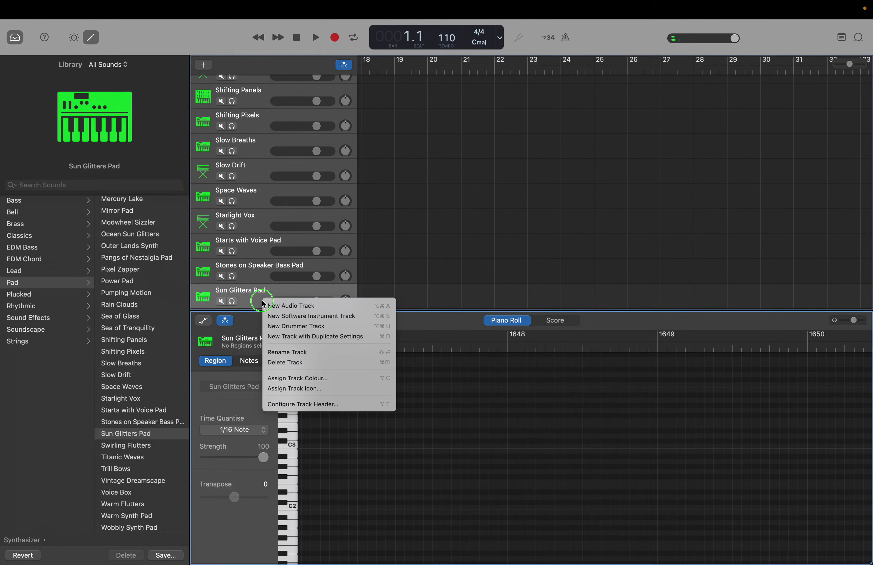
left_click(282, 320)
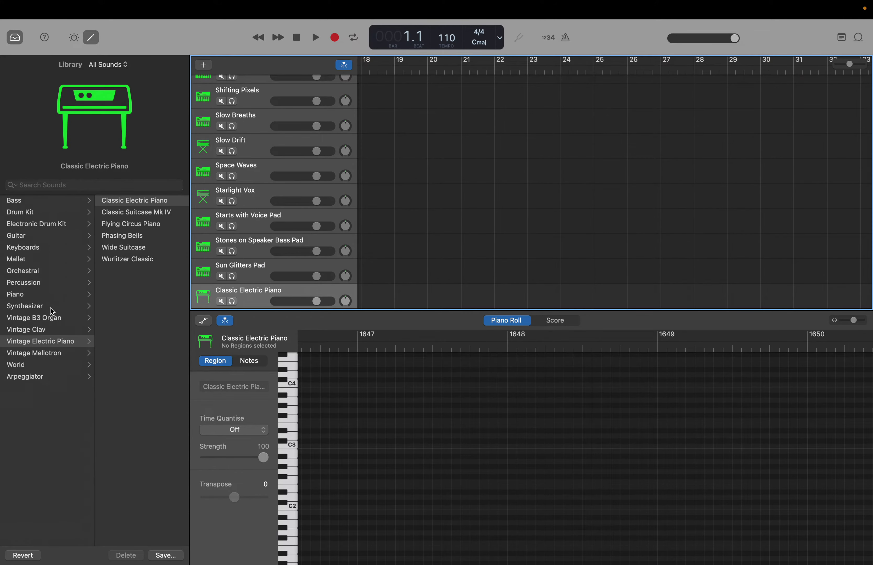
left_click(46, 309)
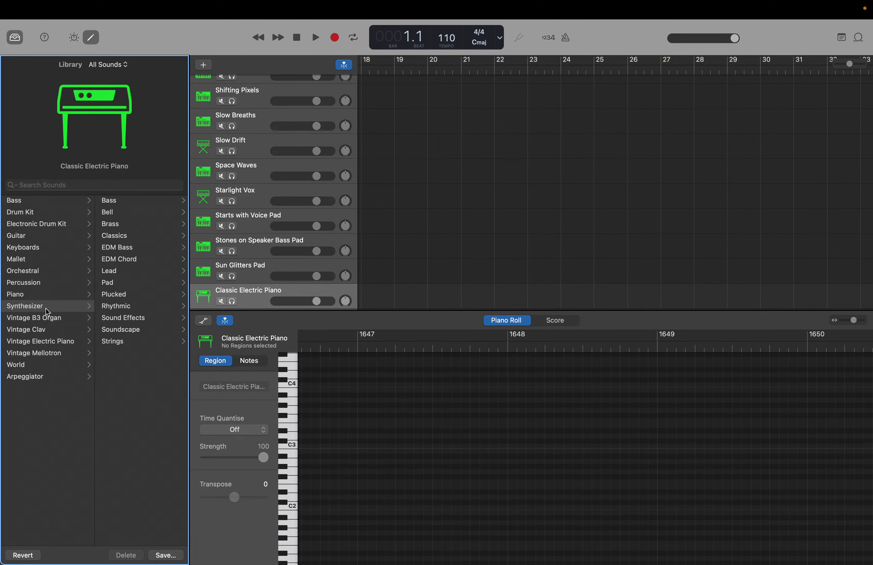
left_click(108, 283)
scroll(151, 437, "down", 8)
scroll(151, 436, "down", 10)
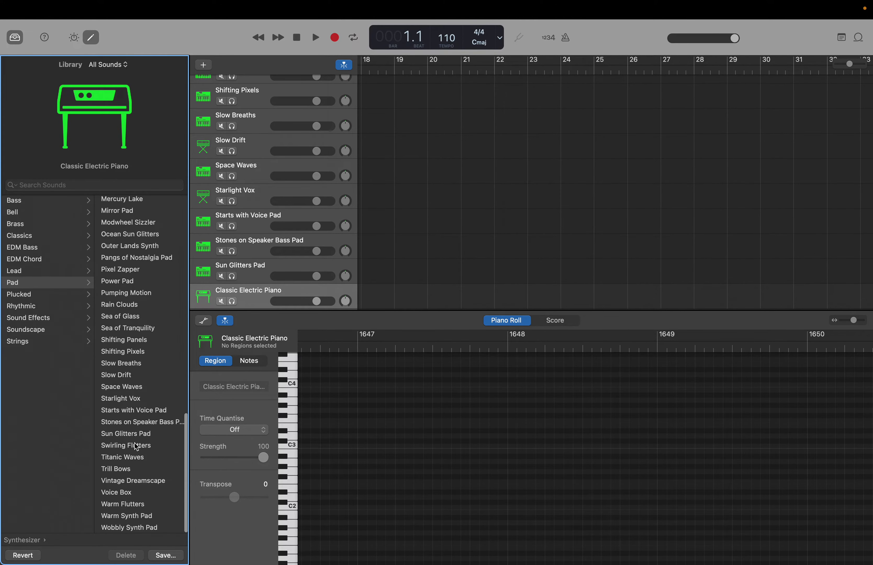
Step: Load Swirling Flutters on the new track and audition it with note C4 in the Piano Roll
left_click(135, 443)
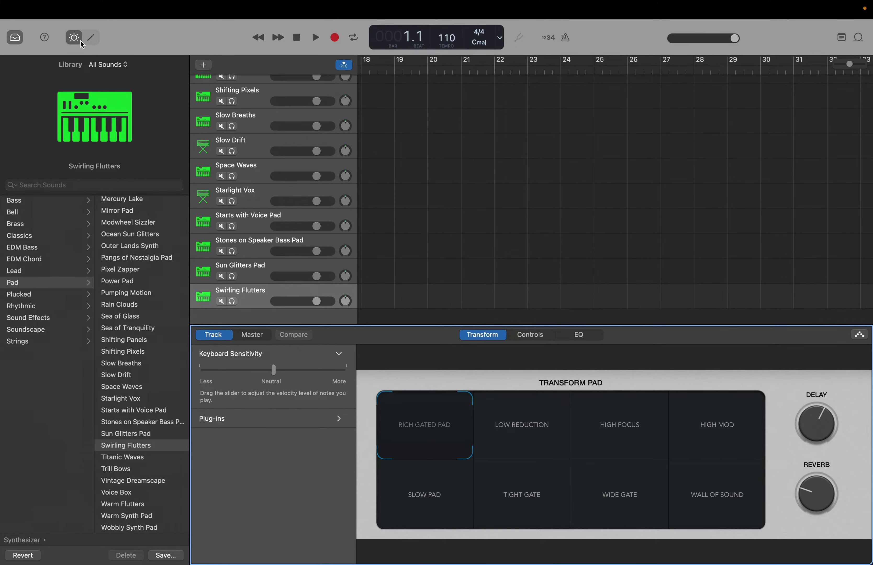
left_click(91, 38)
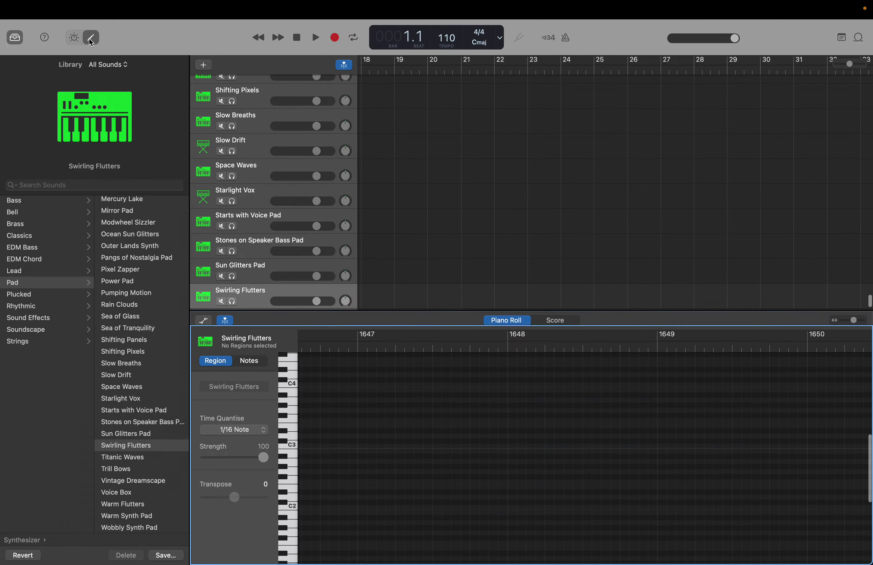
left_click(289, 381)
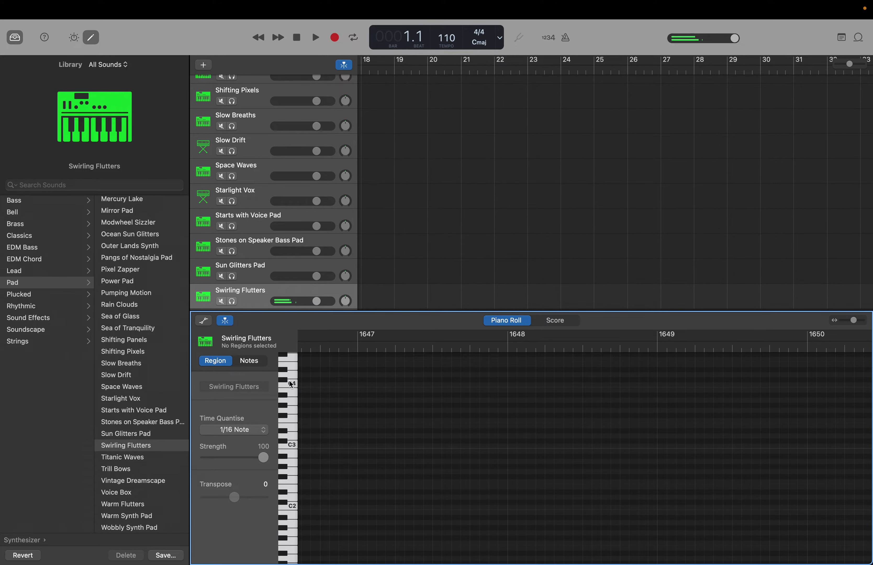
Step: Add a software instrument track below Swirling Flutters and browse the library's Synthesizer pad sounds for it
right_click(252, 291)
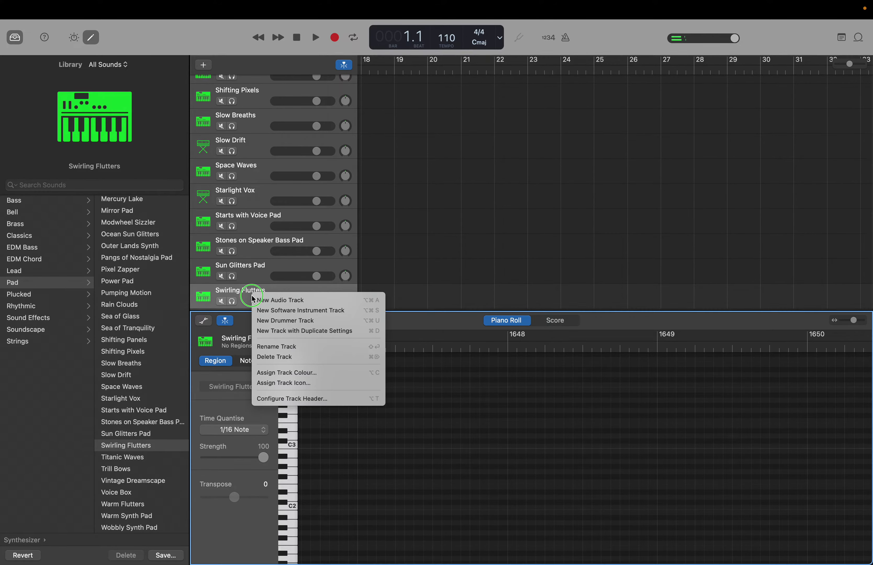
left_click(228, 311)
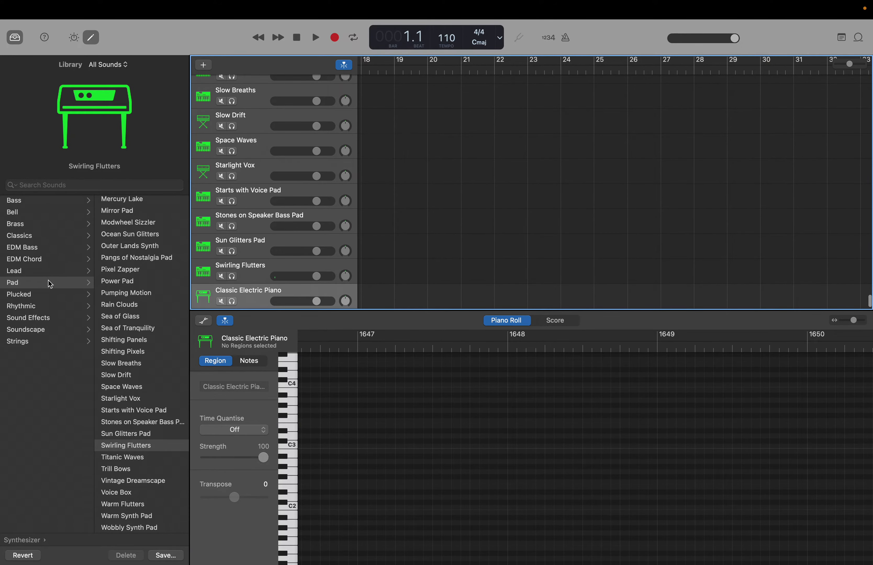
left_click(36, 312)
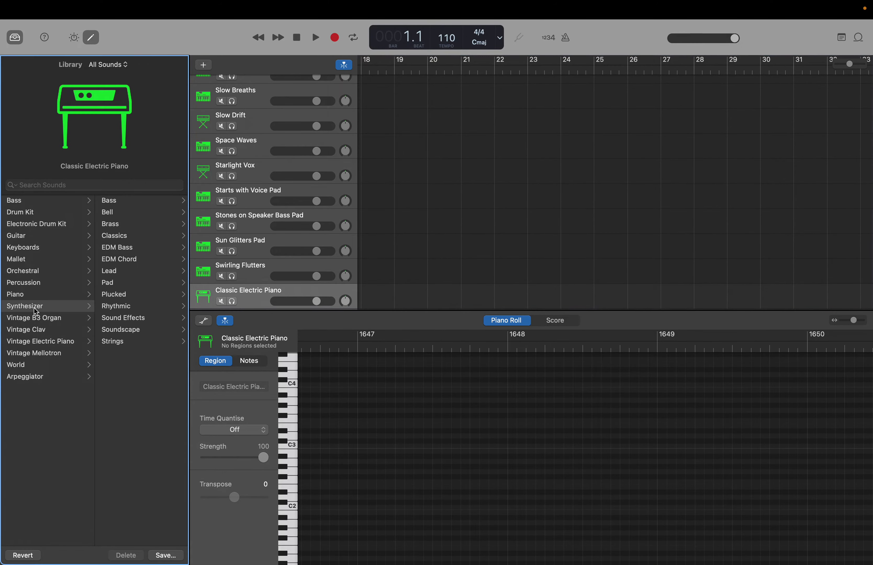
left_click(114, 283)
scroll(110, 371, "down", 20)
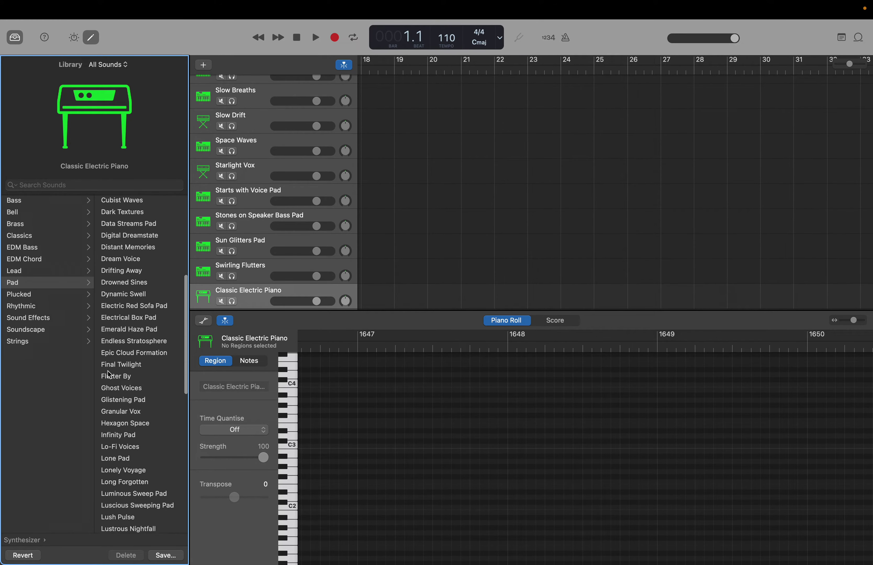
scroll(109, 374, "down", 5)
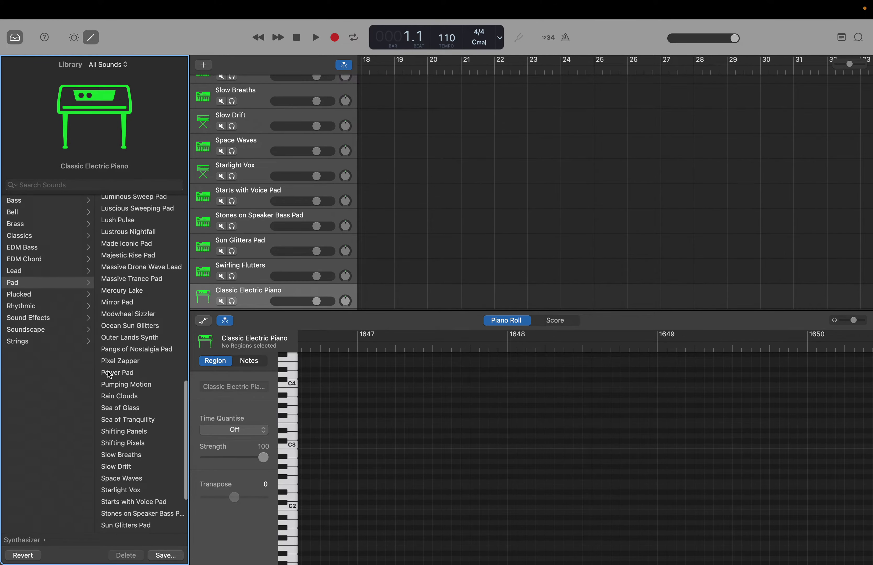
scroll(109, 375, "down", 2)
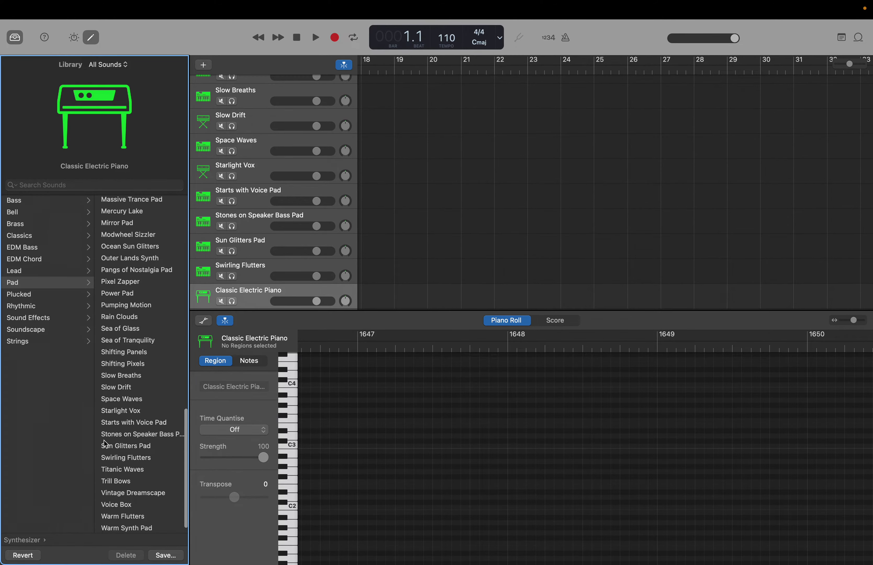
Step: Load Titanic Waves on the new track and audition it with note C4 in the Piano Roll
left_click(113, 471)
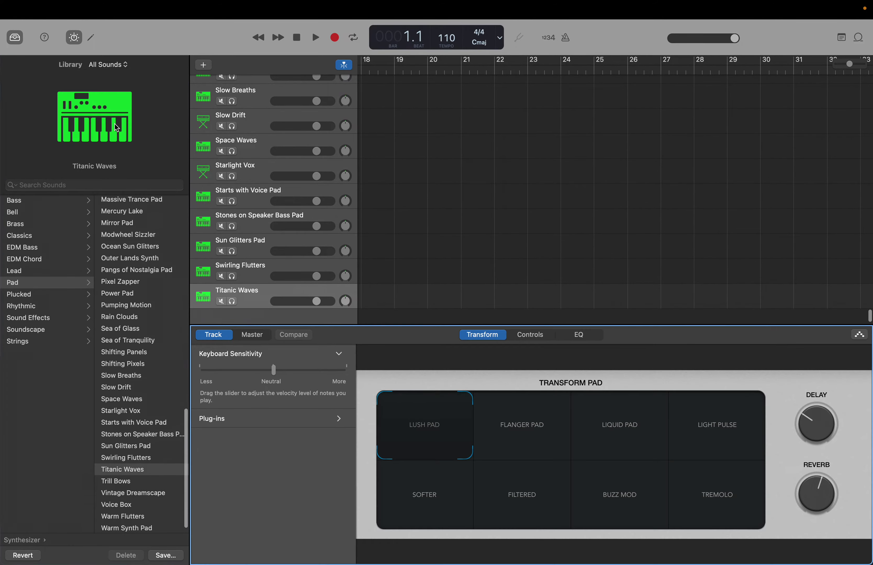
left_click(91, 37)
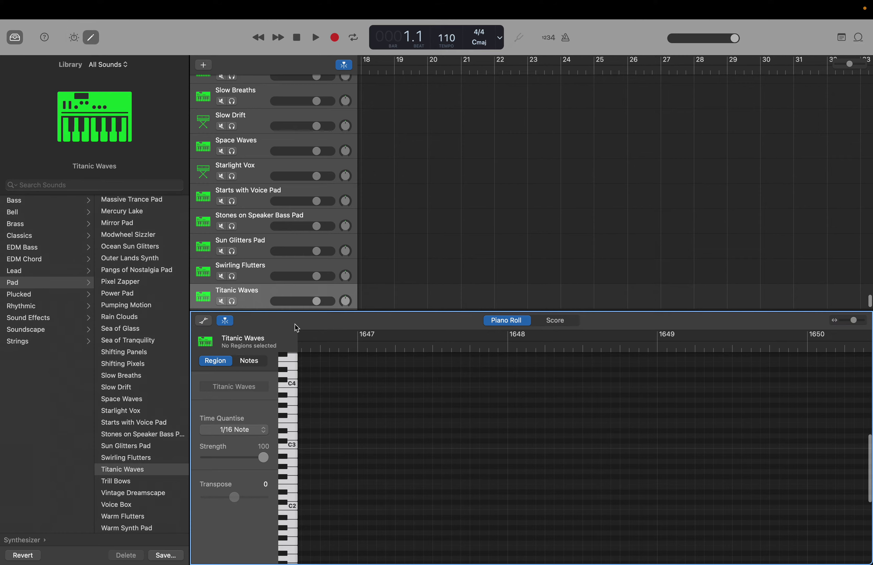
left_click(291, 382)
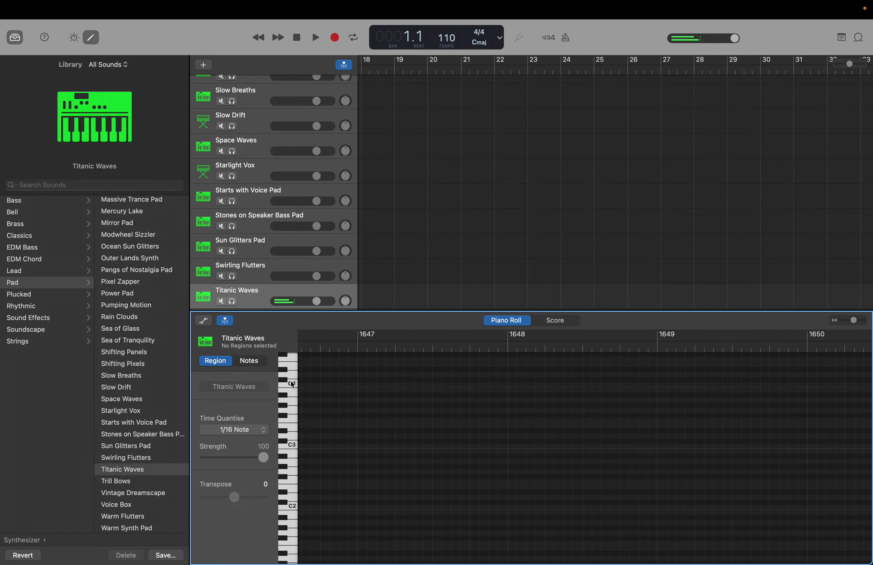
Step: Add a software instrument track below Titanic Waves and browse the library's Synthesizer pad sounds for it
right_click(260, 304)
left_click(279, 320)
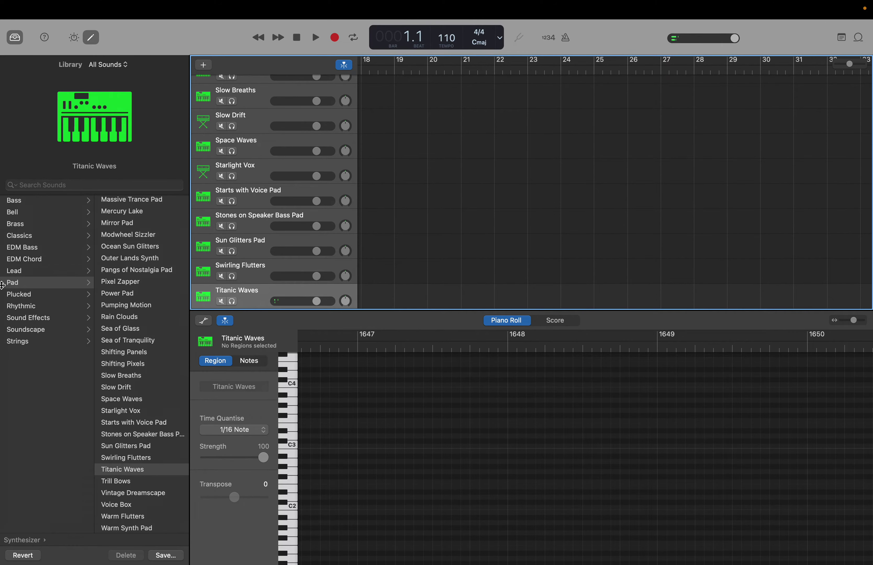
left_click(24, 307)
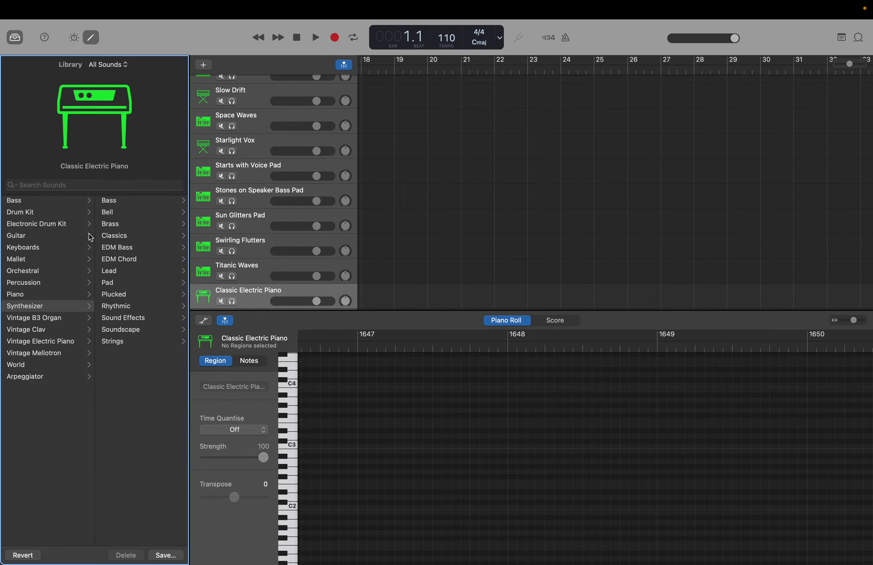
left_click(111, 283)
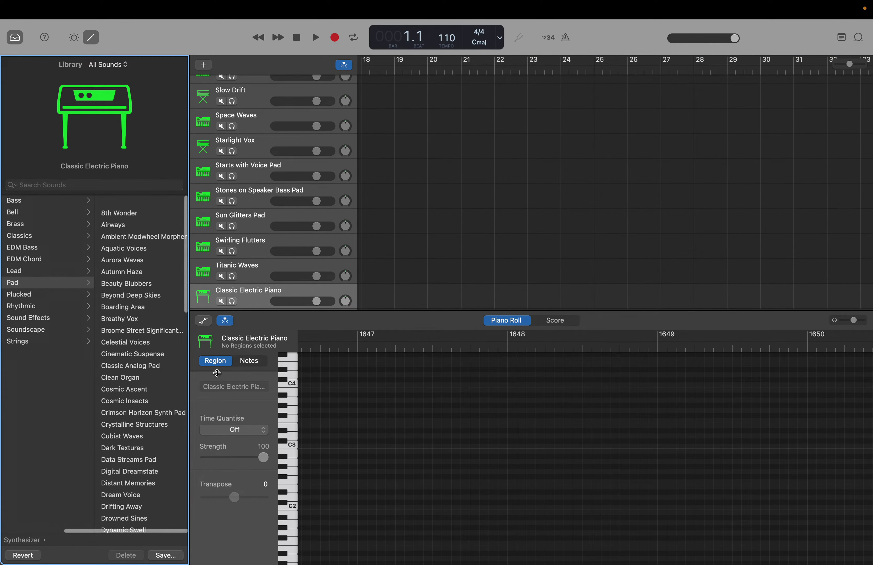
scroll(160, 439, "down", 3)
scroll(160, 441, "down", 20)
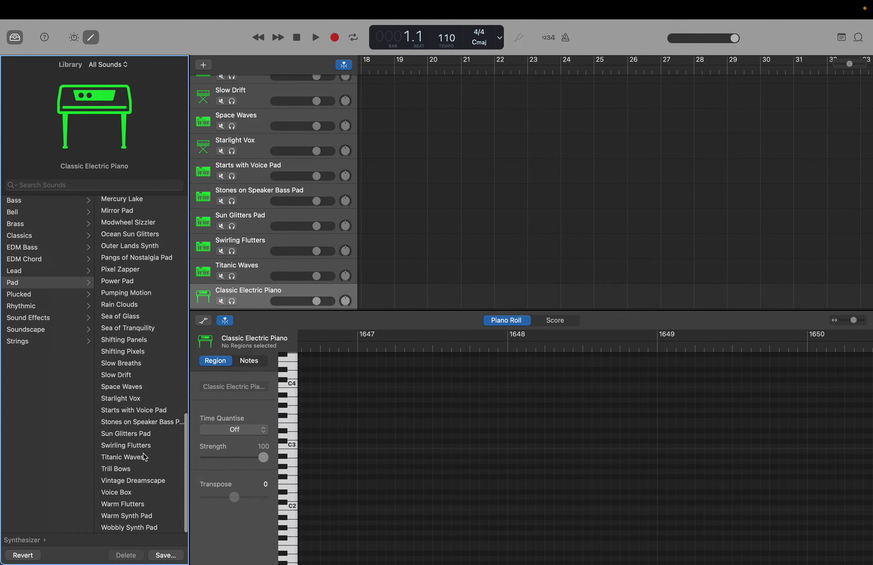
Step: Load Trill Bows on the new track and audition it with note C4 in the Piano Roll
left_click(118, 469)
key("b")
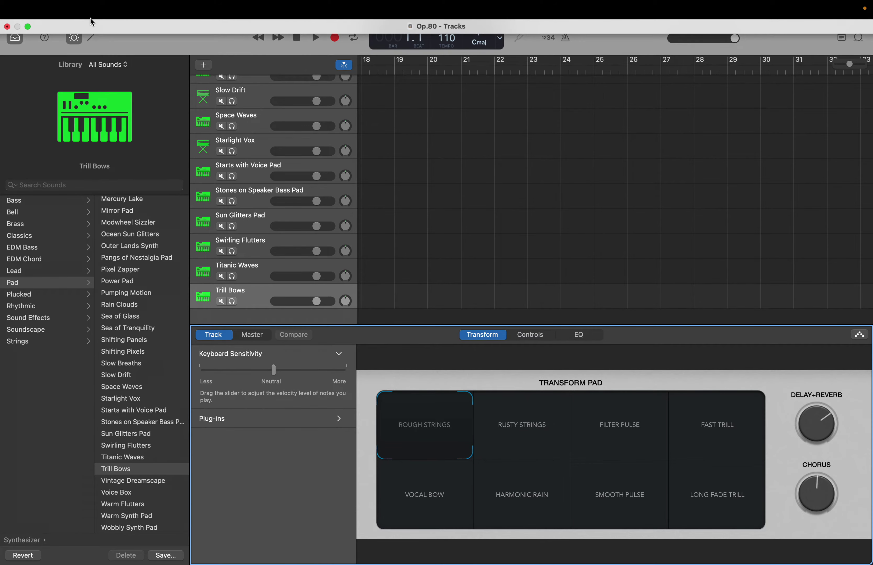
left_click(91, 37)
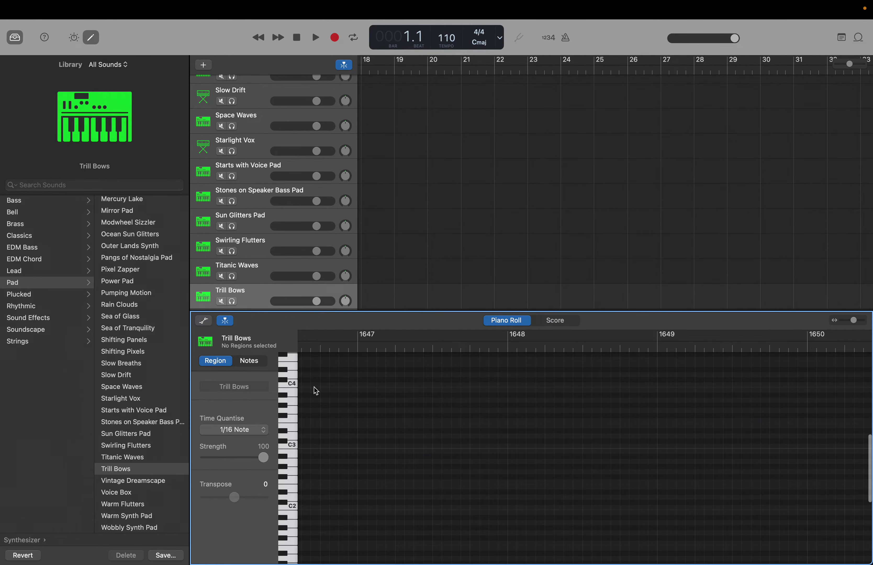
left_click(294, 386)
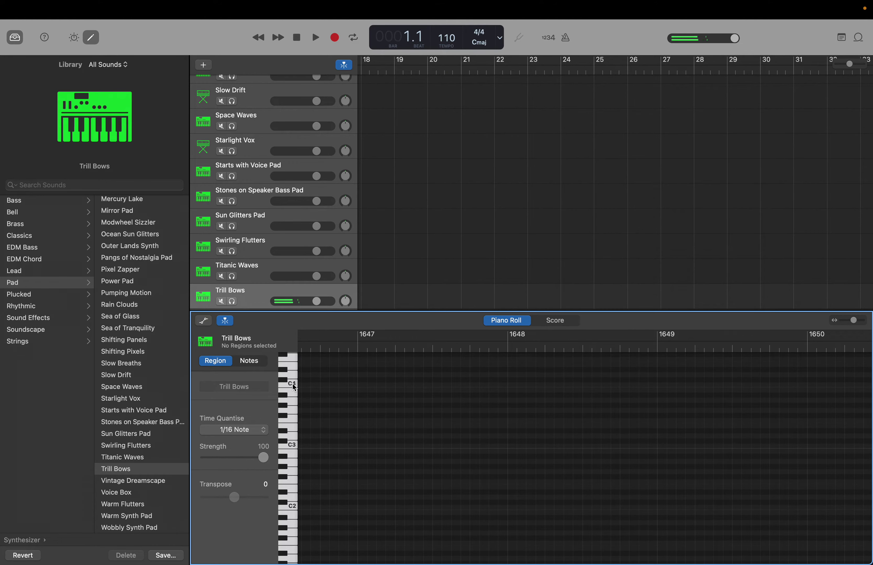
Step: Add a software instrument track below Trill Bows and browse the library's Synthesizer pad sounds for it
right_click(244, 310)
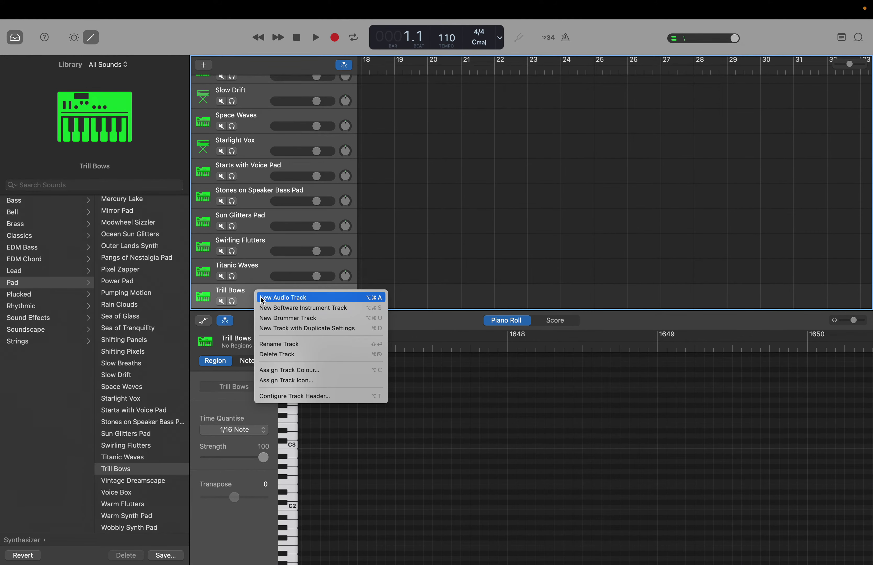
left_click(249, 308)
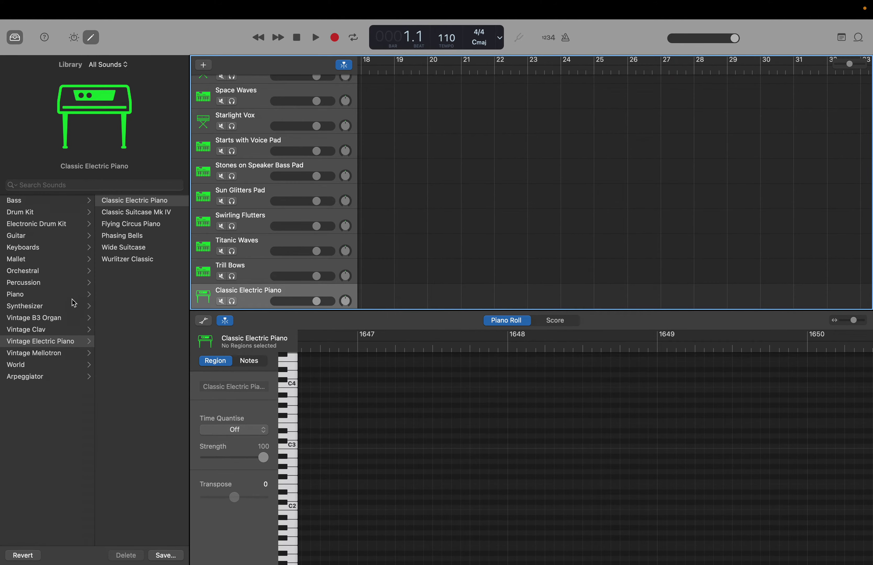
left_click(53, 311)
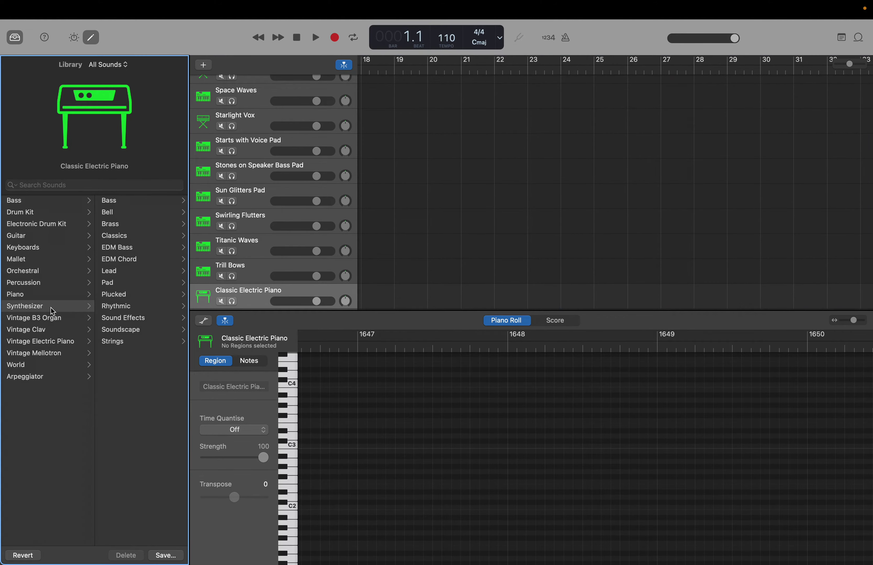
left_click(110, 286)
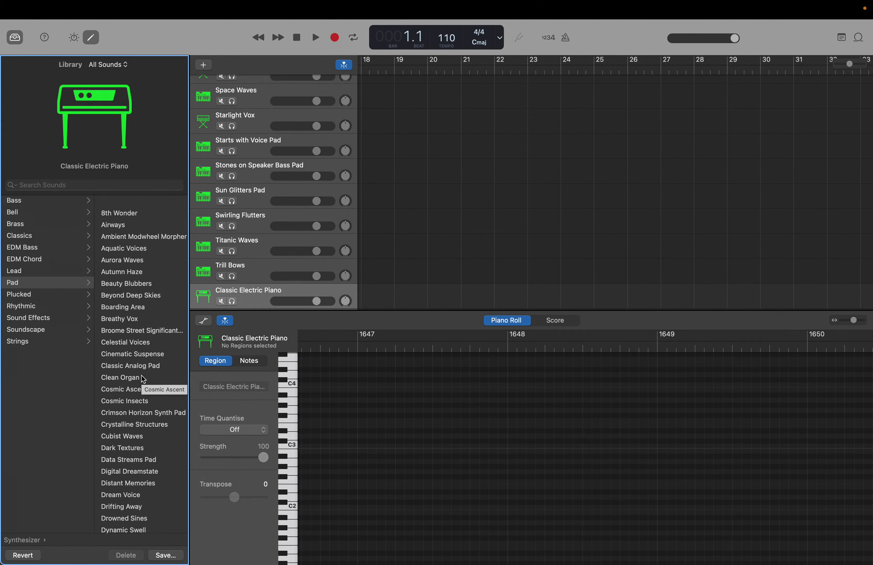
scroll(144, 380, "down", 20)
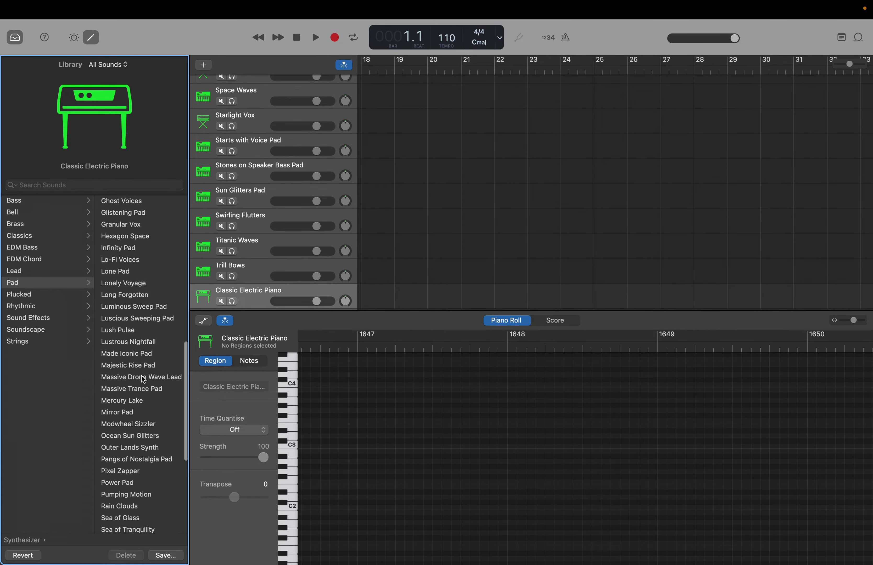
scroll(141, 376, "down", 3)
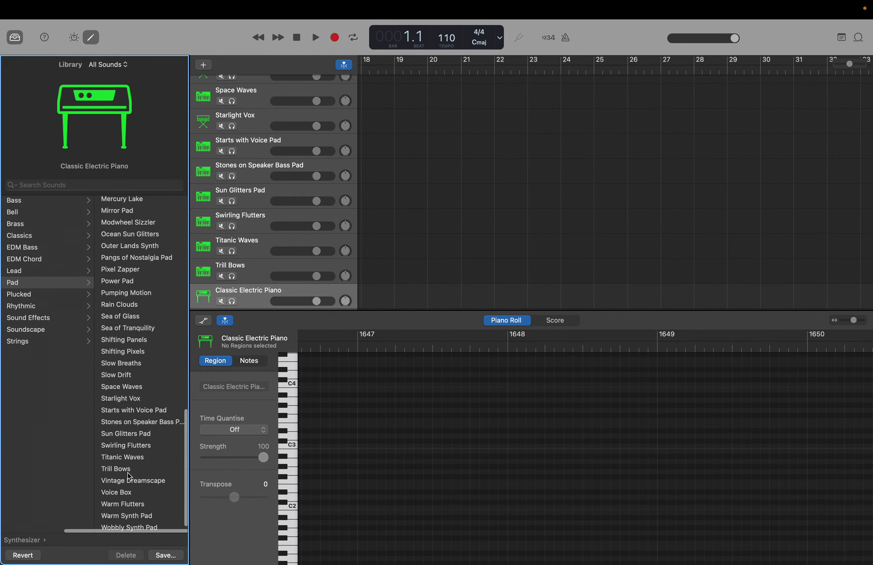
Step: Load Vintage Dreamscape on the new track and audition it with note C4 in the Piano Roll
left_click(129, 480)
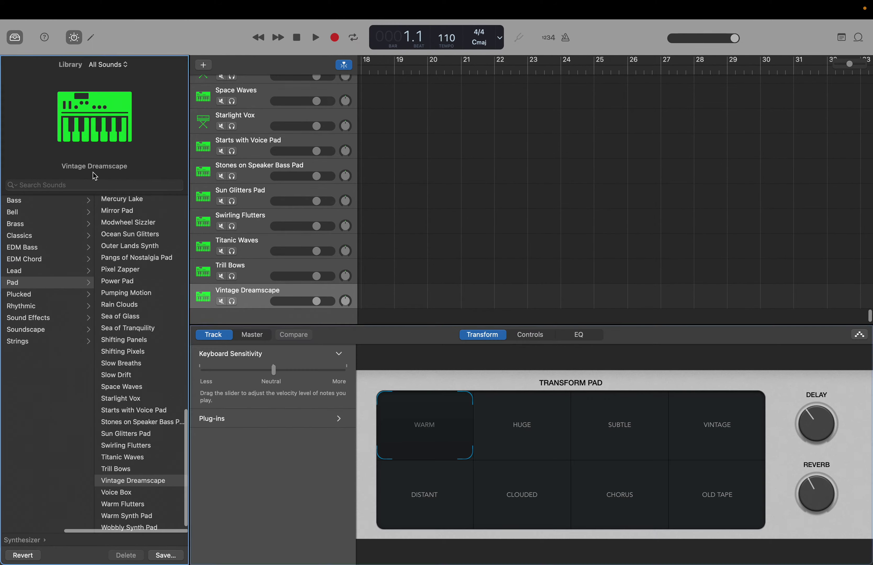
left_click(90, 38)
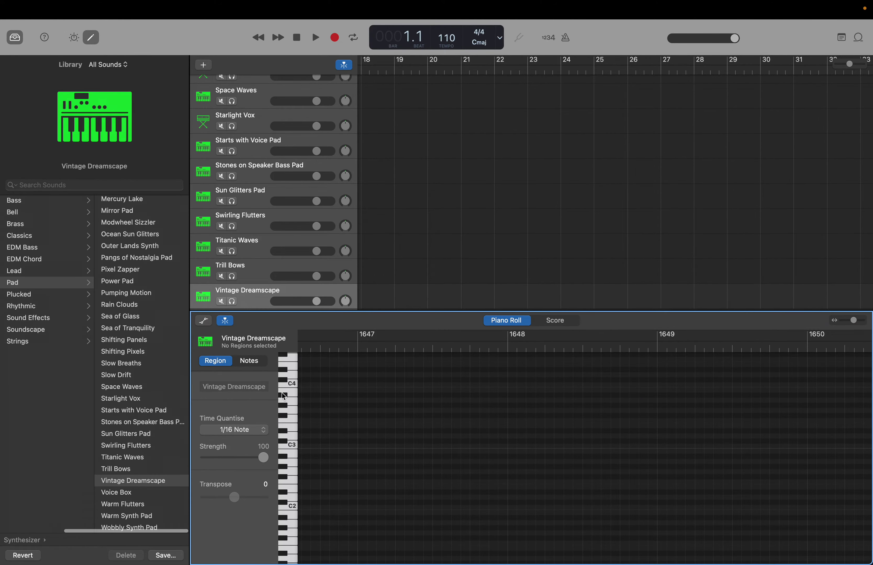
left_click(290, 384)
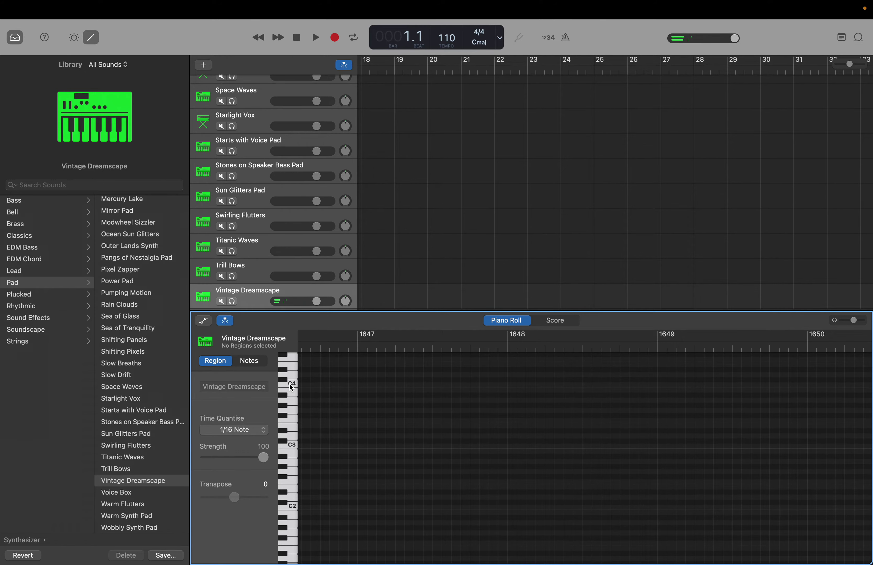
Step: Add a software instrument track below Vintage Dreamscape and browse the library's Synthesizer pad sounds for it
right_click(247, 292)
left_click(261, 308)
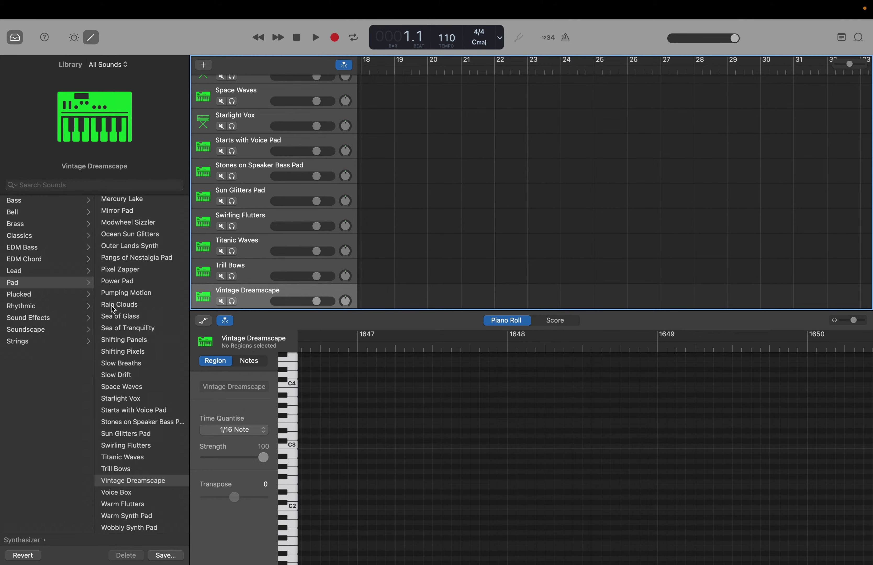
left_click(42, 311)
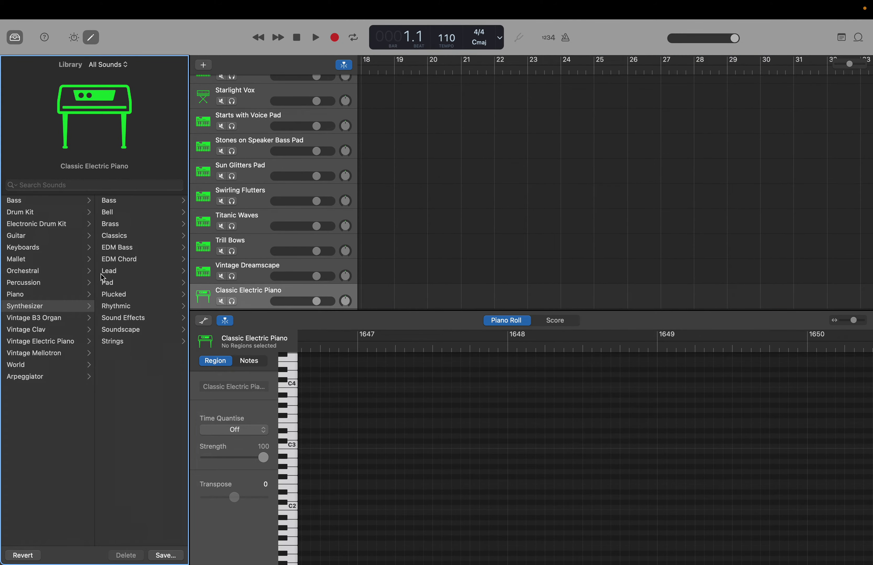
left_click(110, 285)
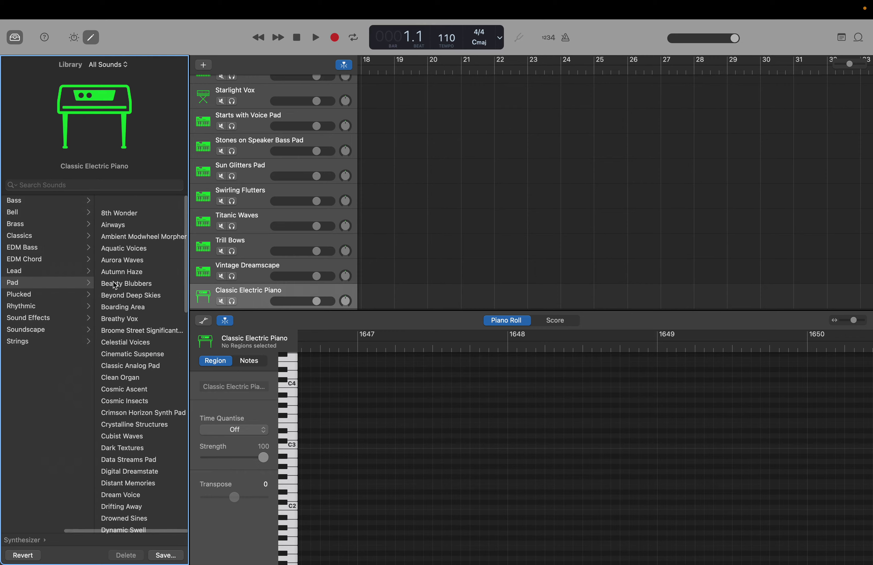
scroll(135, 326, "down", 15)
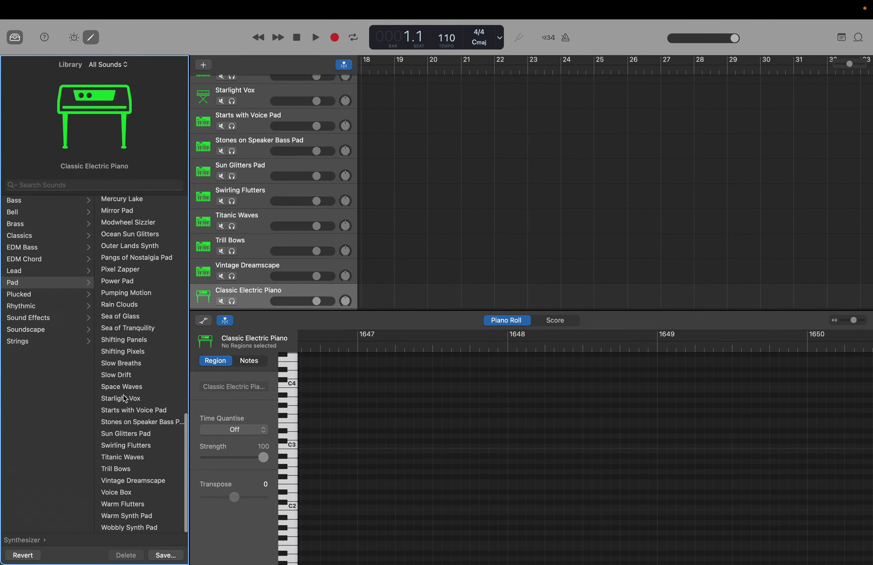
Step: Load Voice Box on the new track and audition it with note C4 in the Piano Roll
left_click(119, 492)
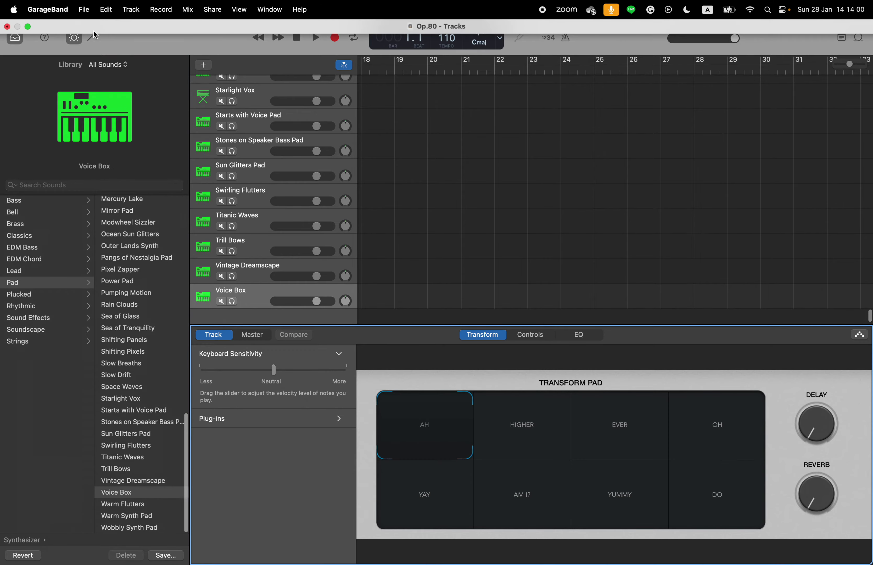
left_click(94, 39)
left_click(289, 384)
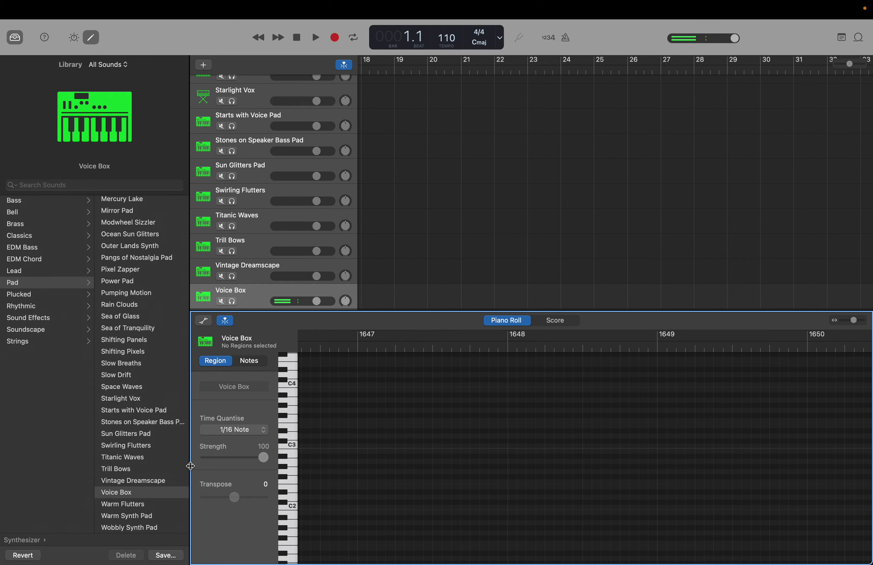
left_click(294, 388)
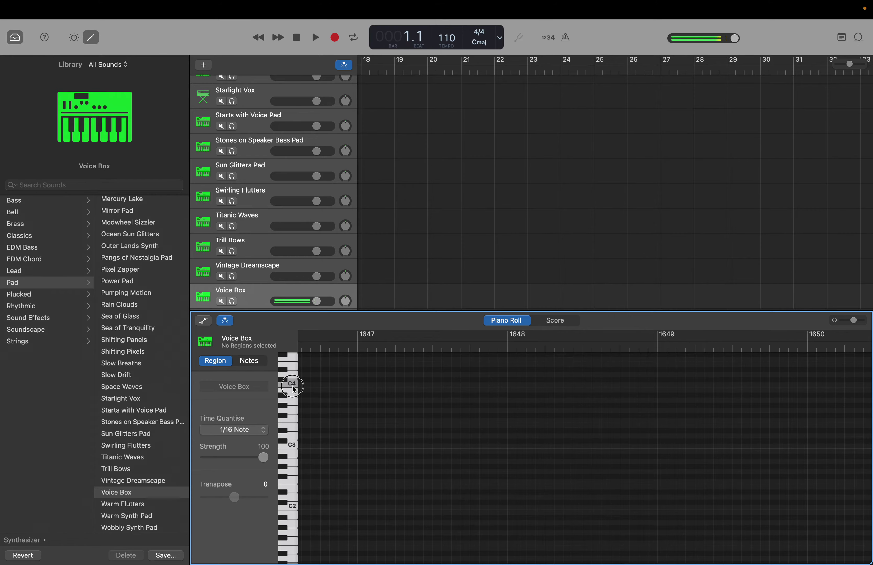
Step: Load Warm Flutters on the track below Vintage Dreamscape and audition it with note C4 in the Piano Roll
left_click(145, 509)
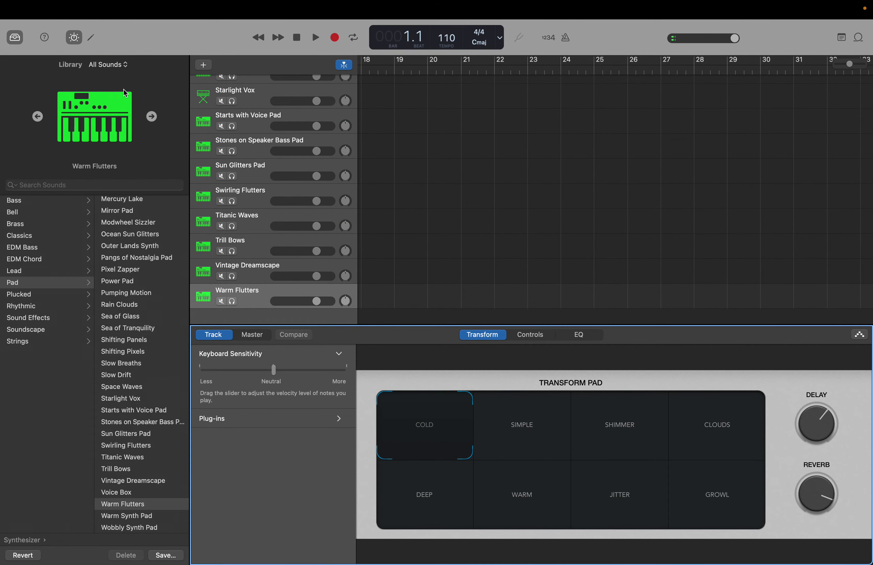
left_click(92, 38)
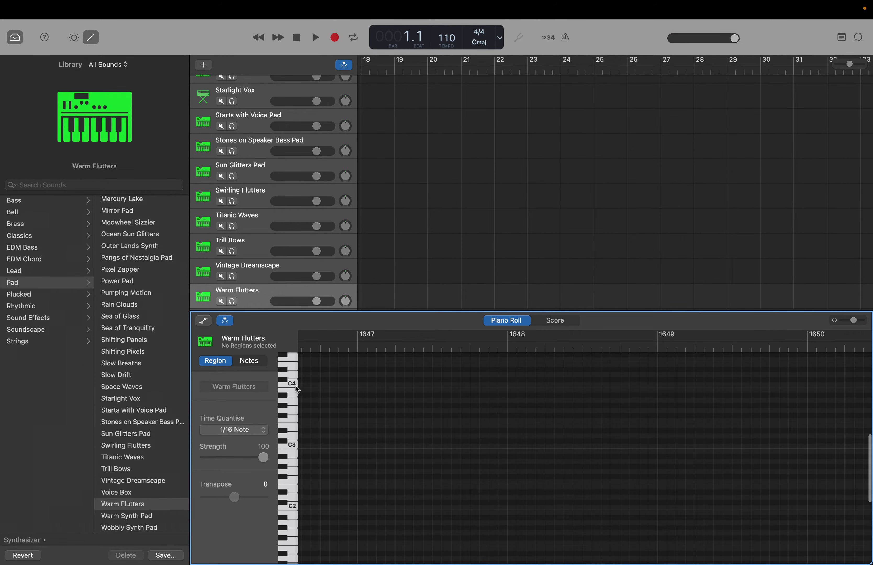
left_click(294, 384)
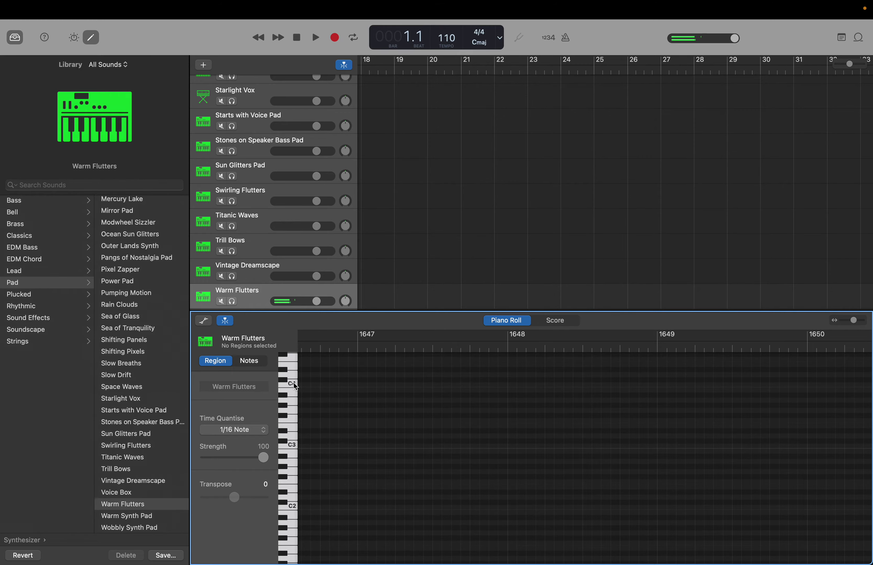
Step: Add a software instrument track below Warm Flutters and browse the library's Synthesizer pad sounds for it
right_click(257, 304)
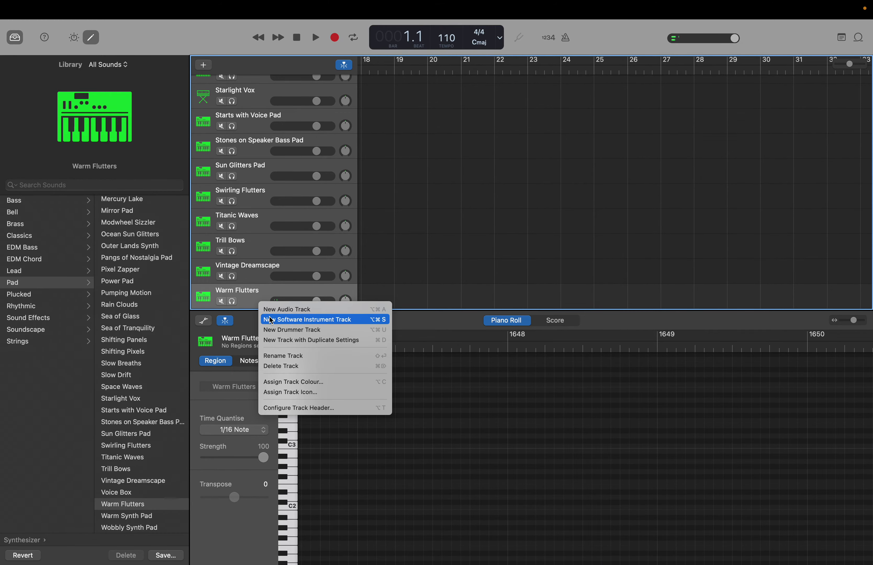
left_click(198, 304)
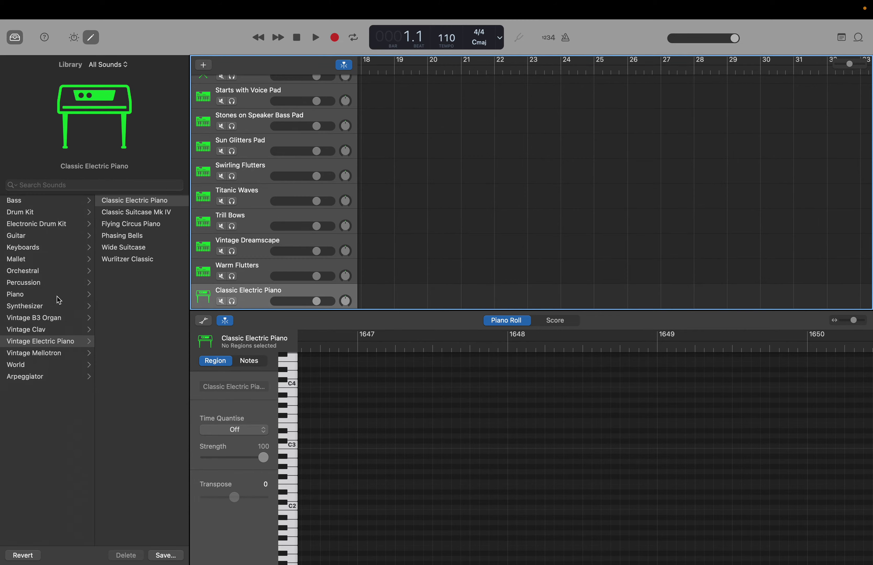
left_click(41, 309)
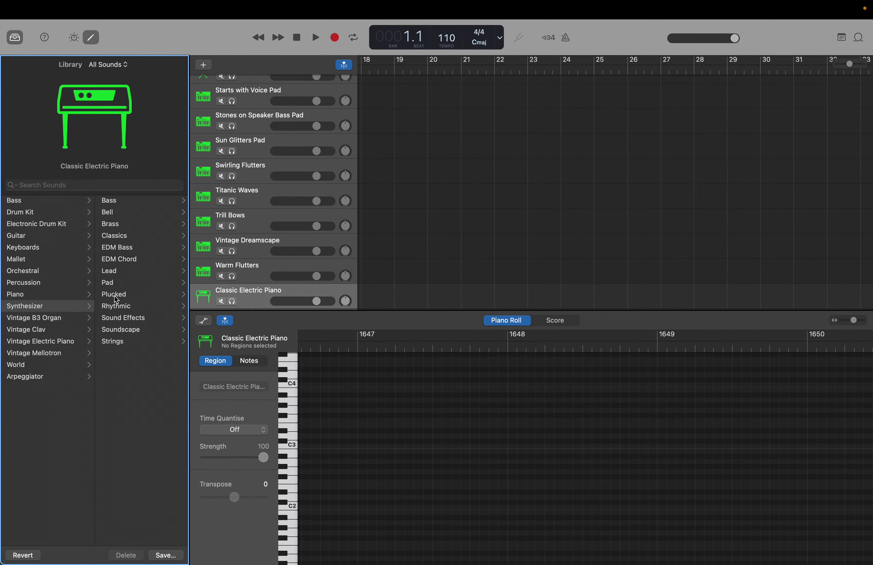
left_click(122, 289)
scroll(143, 384, "down", 10)
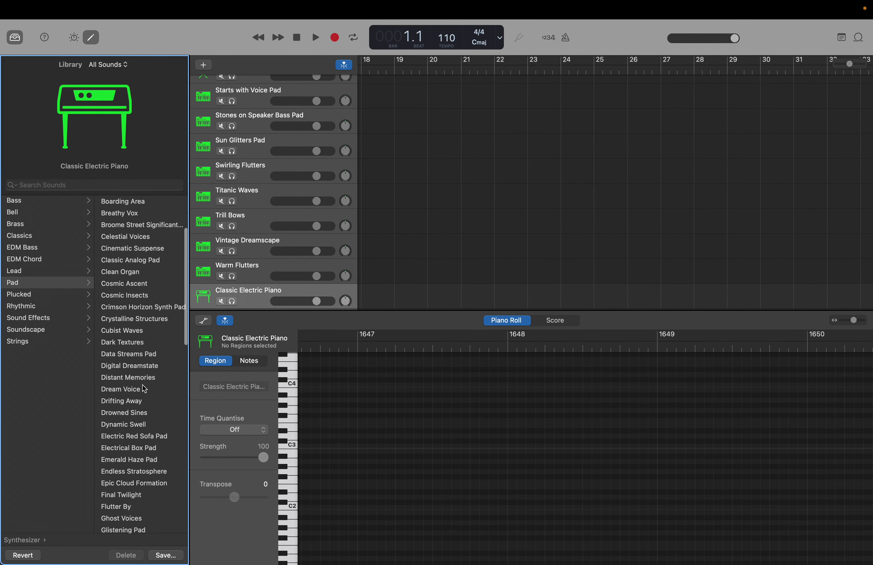
scroll(142, 385, "down", 9)
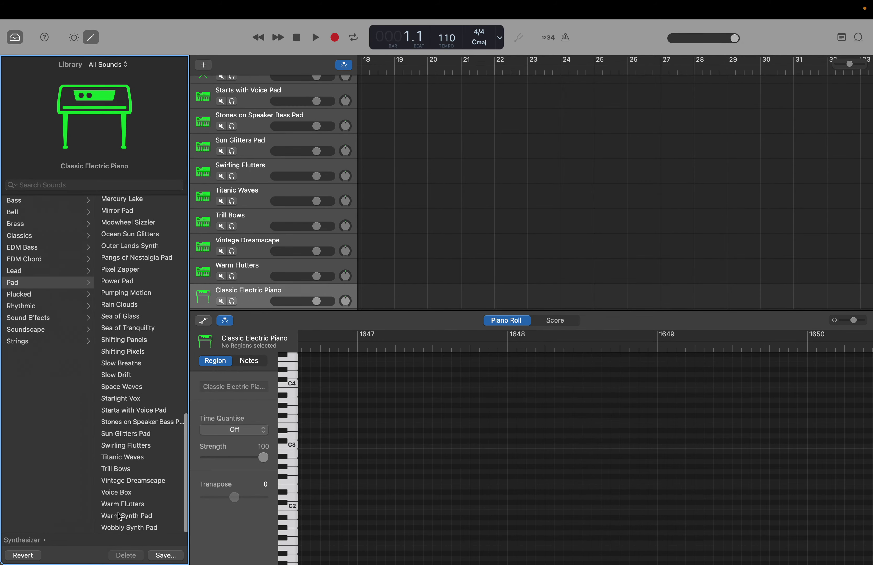
Step: Load Warm Synth Pad on the new track and audition it with note C4 in the Piano Roll
left_click(118, 515)
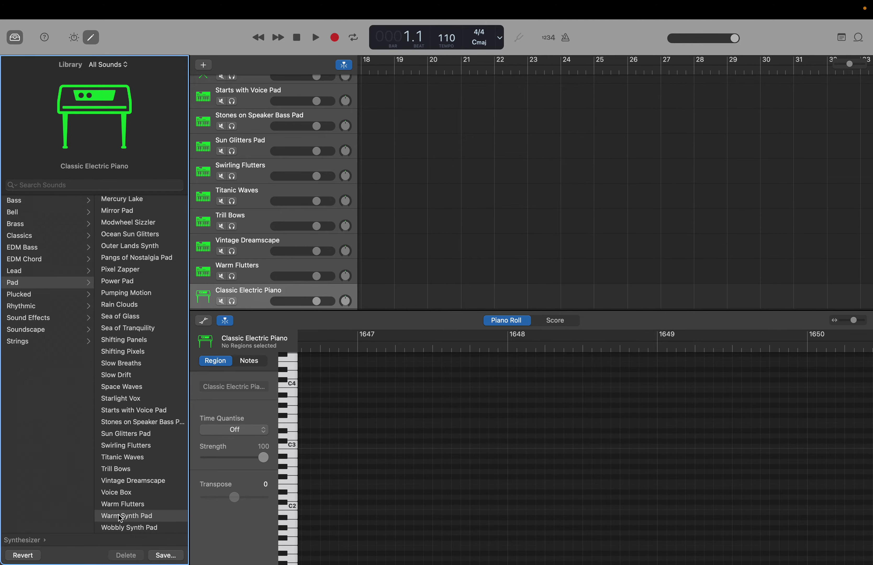
left_click(91, 37)
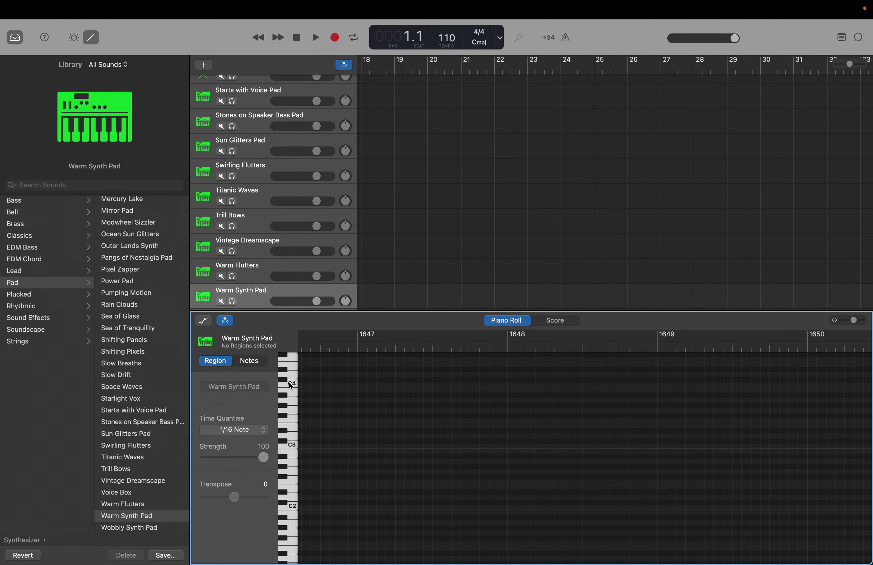
left_click(292, 385)
left_click(292, 385)
Step: Add a software instrument track below Warm Synth Pad and browse the library's Synthesizer pad sounds for it
right_click(255, 296)
left_click(265, 314)
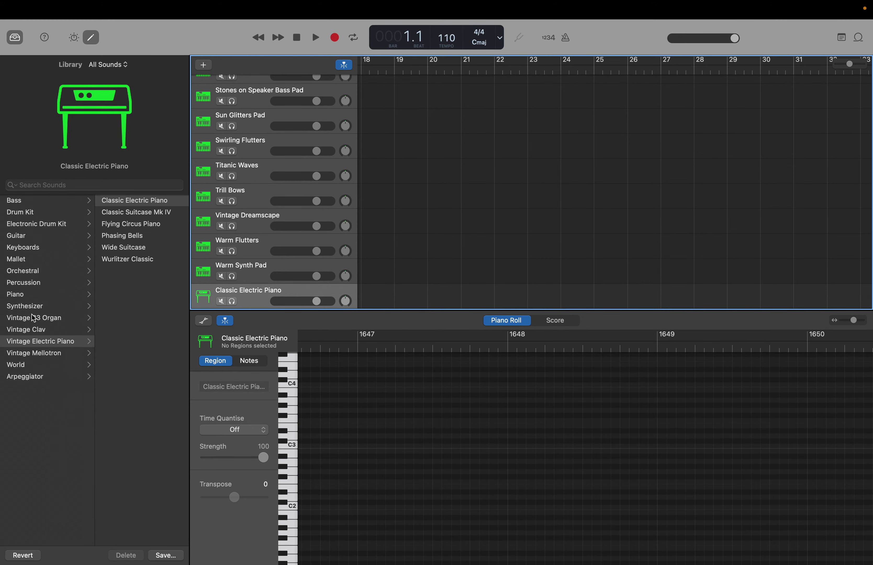
left_click(35, 306)
left_click(112, 286)
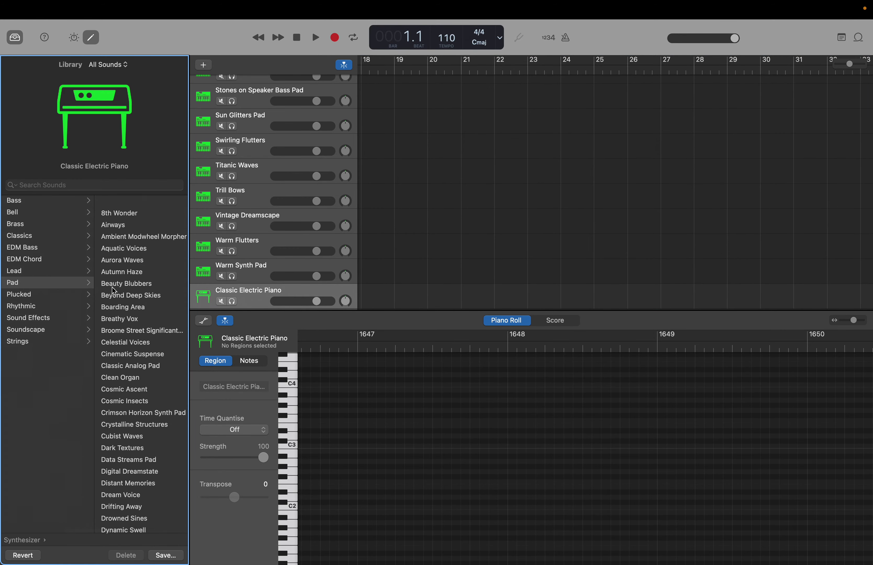
scroll(127, 384, "down", 5)
scroll(127, 384, "down", 10)
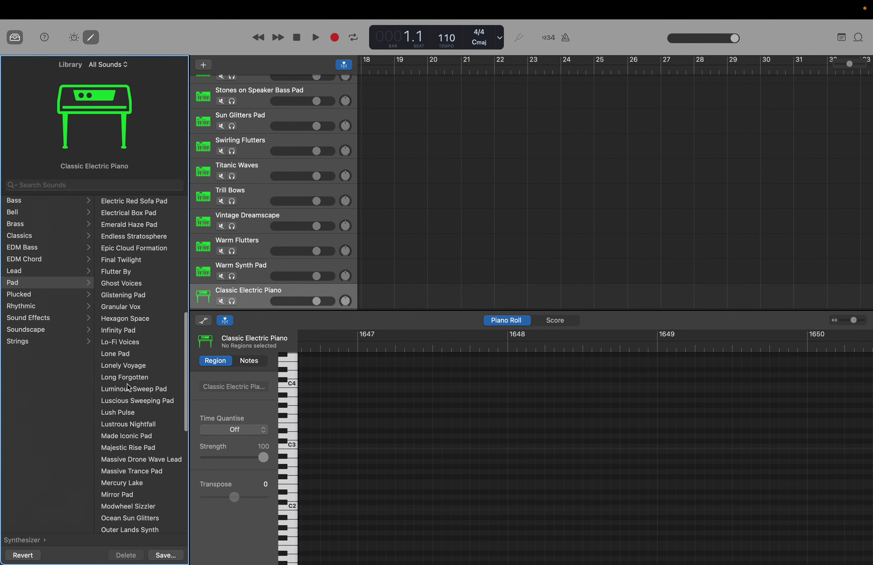
scroll(127, 384, "down", 5)
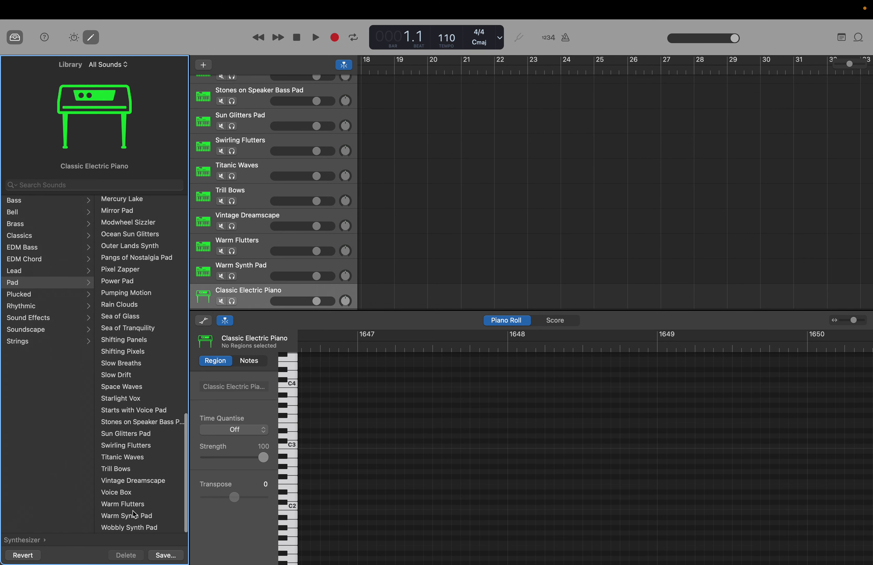
Step: Load Wobbly Synth Pad on the new track and audition it with note C4 in the Piano Roll
left_click(132, 527)
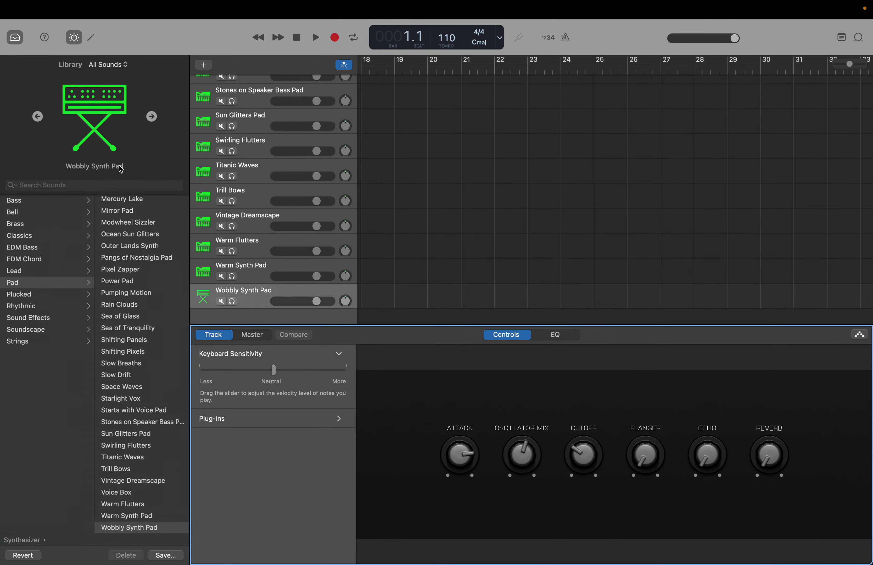
left_click(92, 38)
left_click(292, 385)
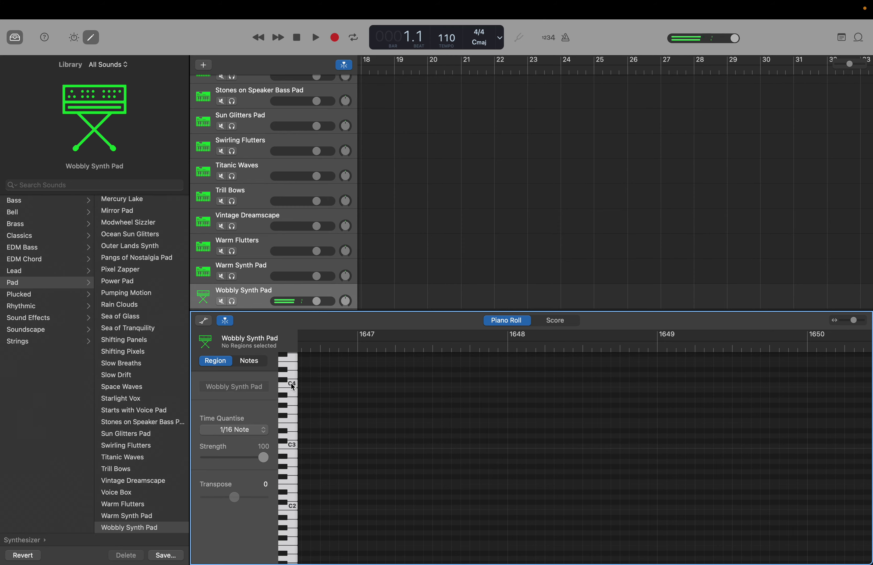
left_click(291, 384)
Step: Add a software instrument track below Wobbly Synth Pad and assign it the golden pipe organ icon
left_click(31, 283)
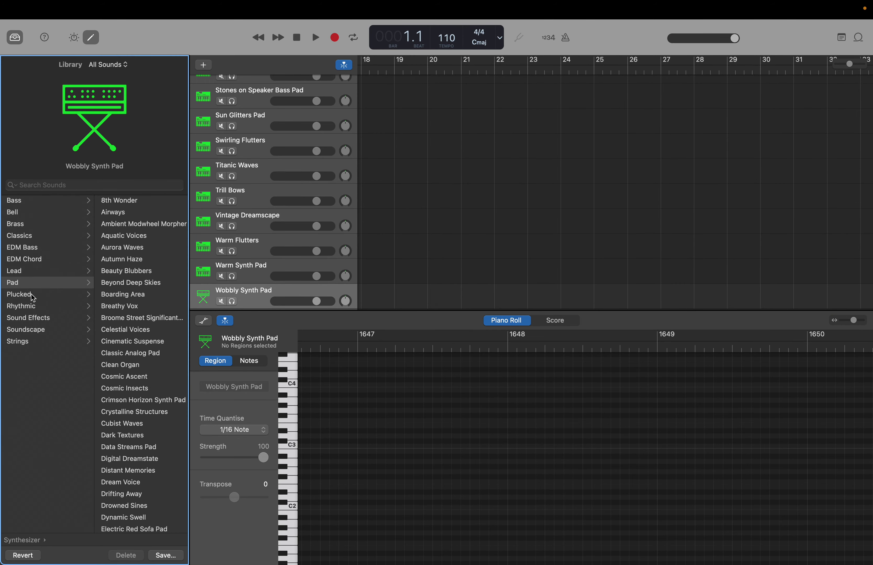
right_click(248, 294)
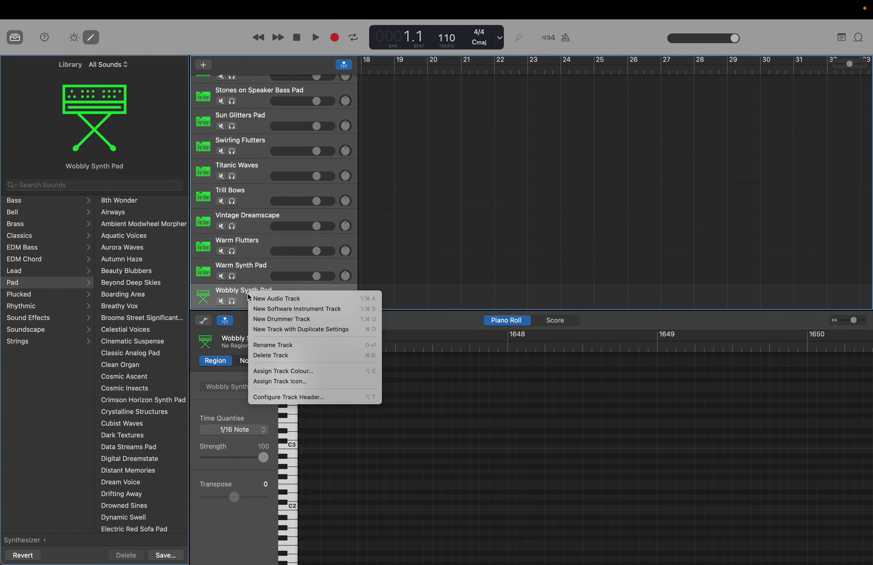
left_click(267, 311)
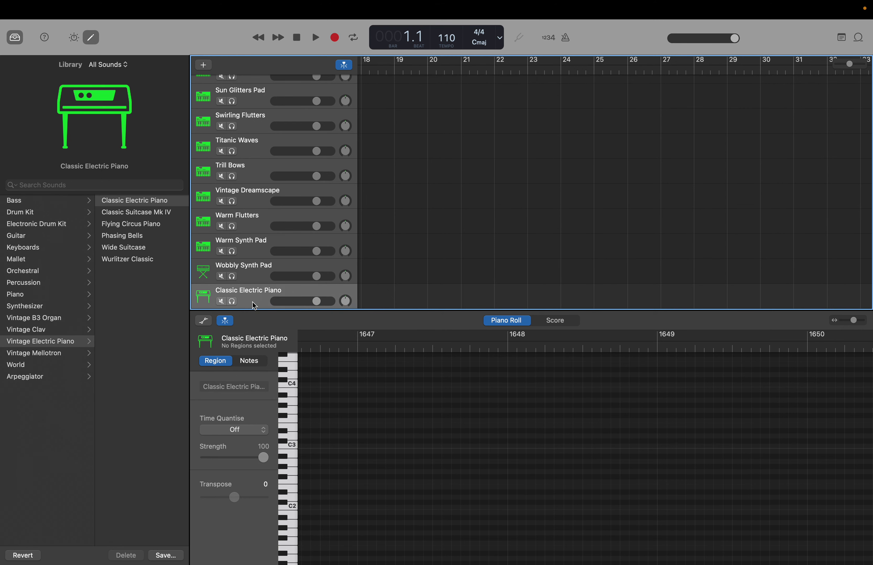
left_click(210, 305)
left_click(210, 304)
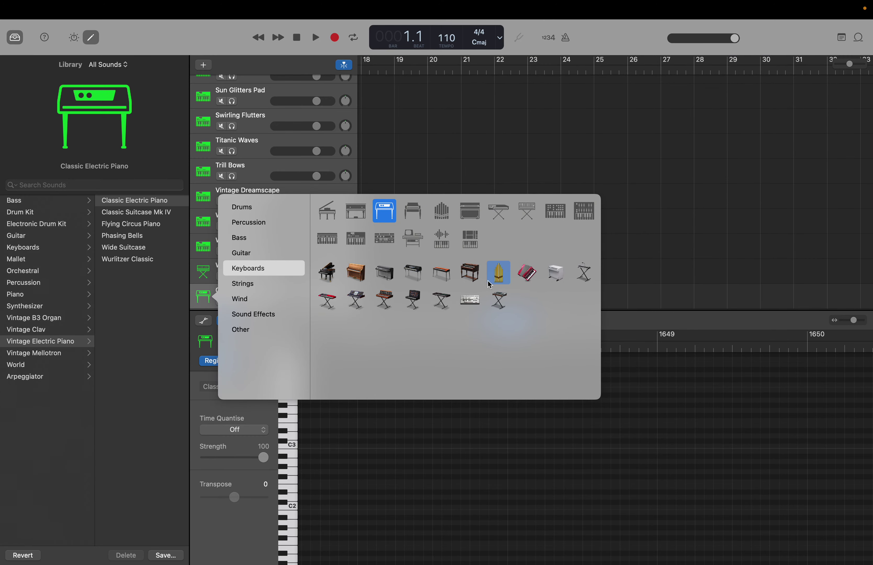
left_click(492, 281)
Step: Rename the pipe organ track as "-----Plucked" and show the library's Synthesizer Plucked sounds
double_click(270, 291)
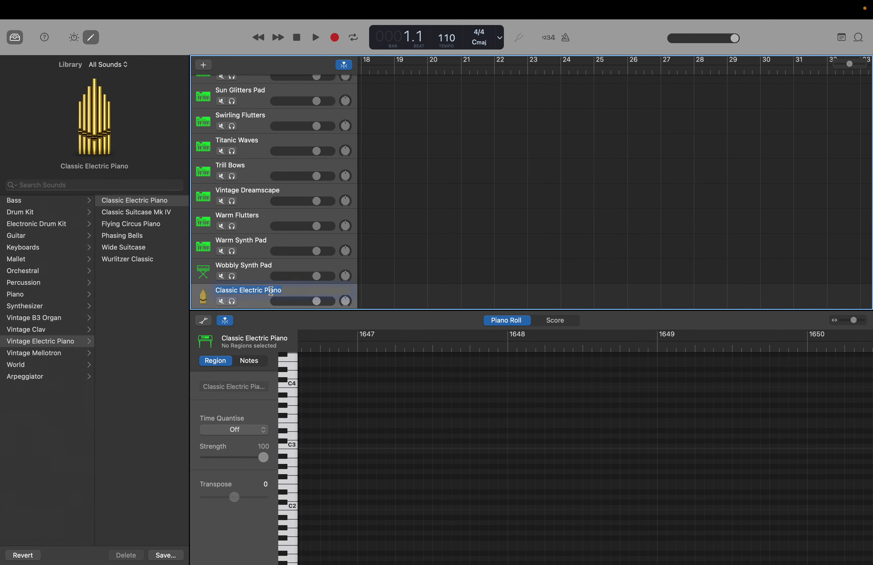
key("BackSpace")
type("-----")
left_click(25, 315)
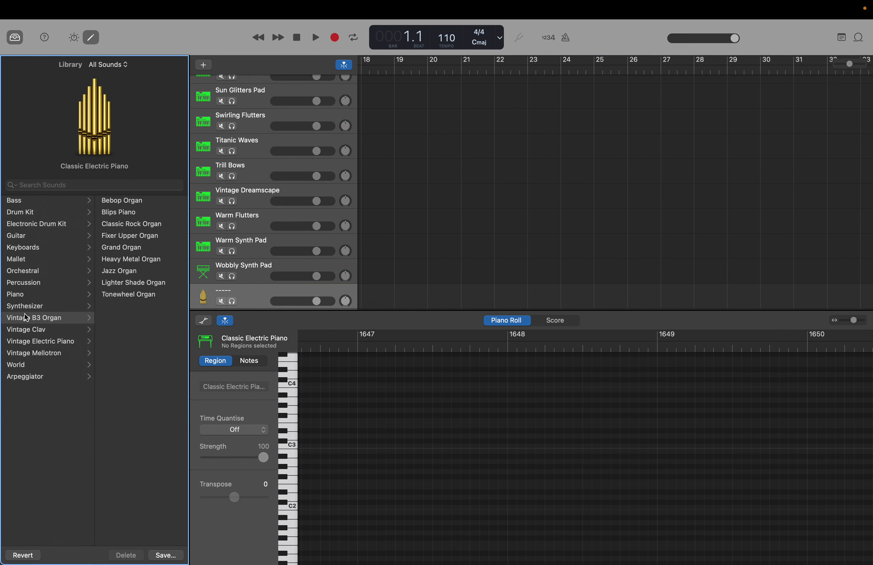
left_click(44, 306)
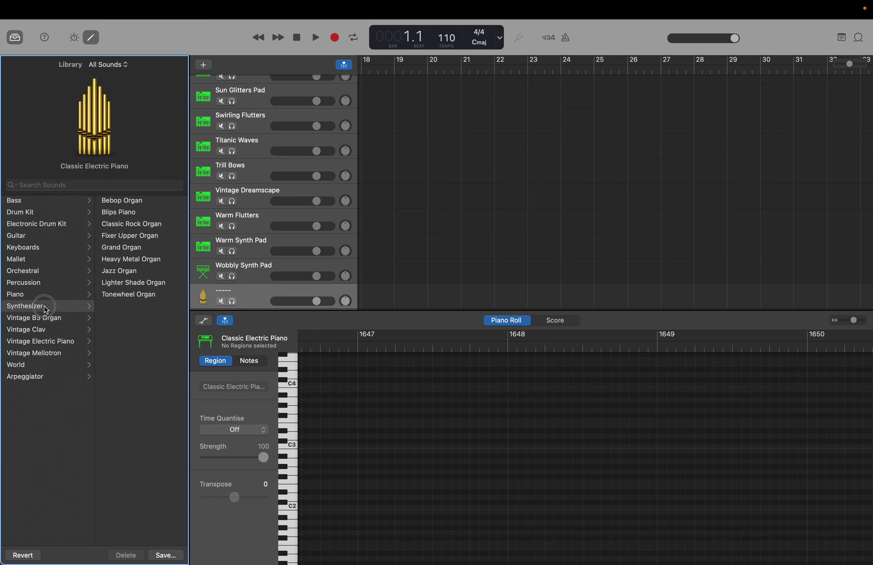
left_click(110, 293)
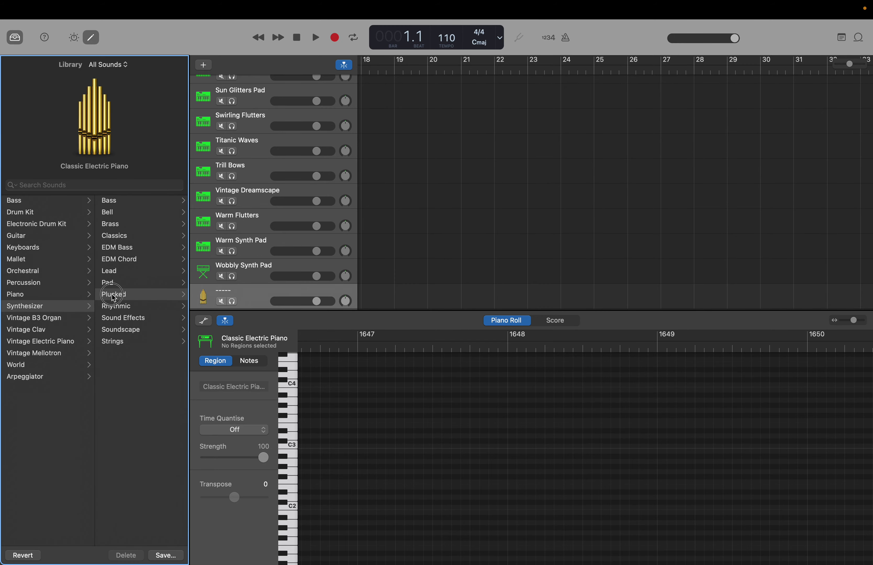
double_click(233, 292)
left_click(238, 292)
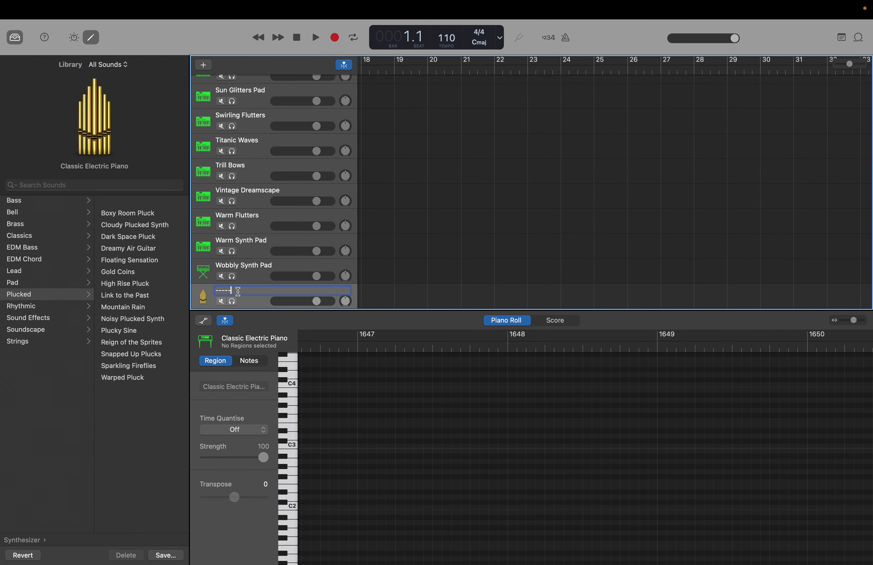
type("Plucked")
key("Return")
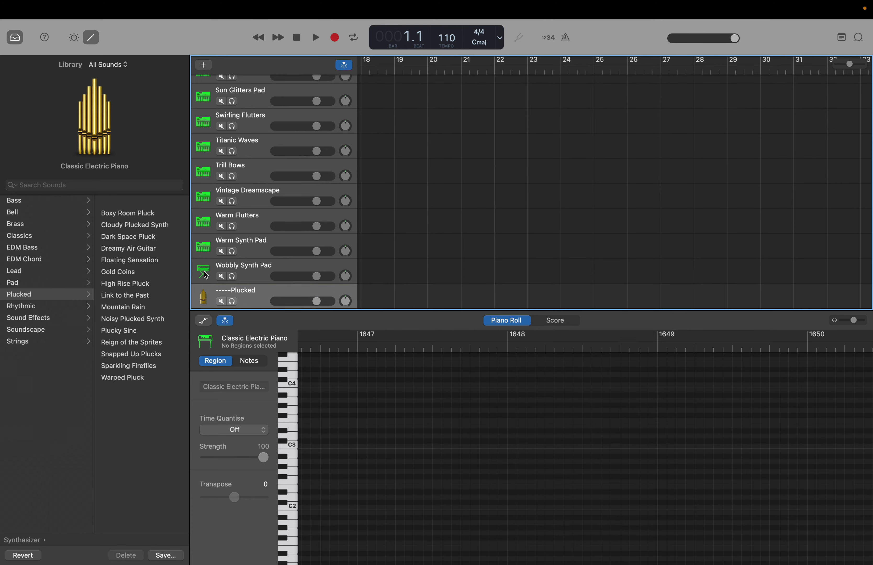
Step: Add a software instrument track below the -----Plucked divider track
scroll(206, 276, "down", 3)
right_click(247, 259)
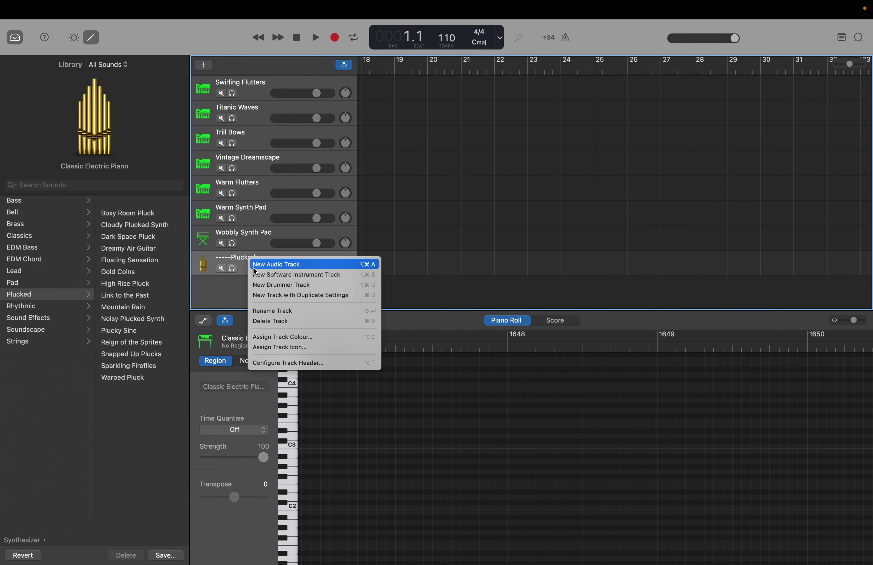
left_click(256, 275)
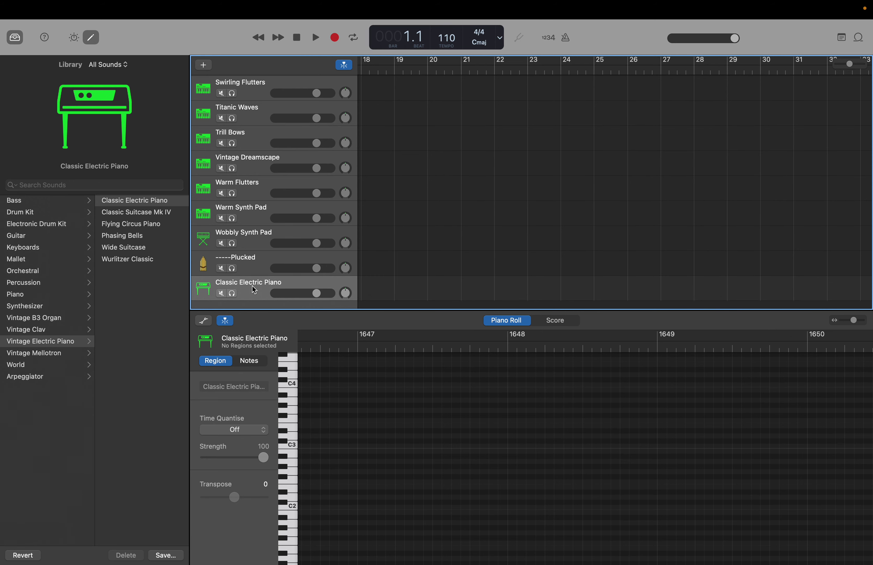
mouse_move(478, 11)
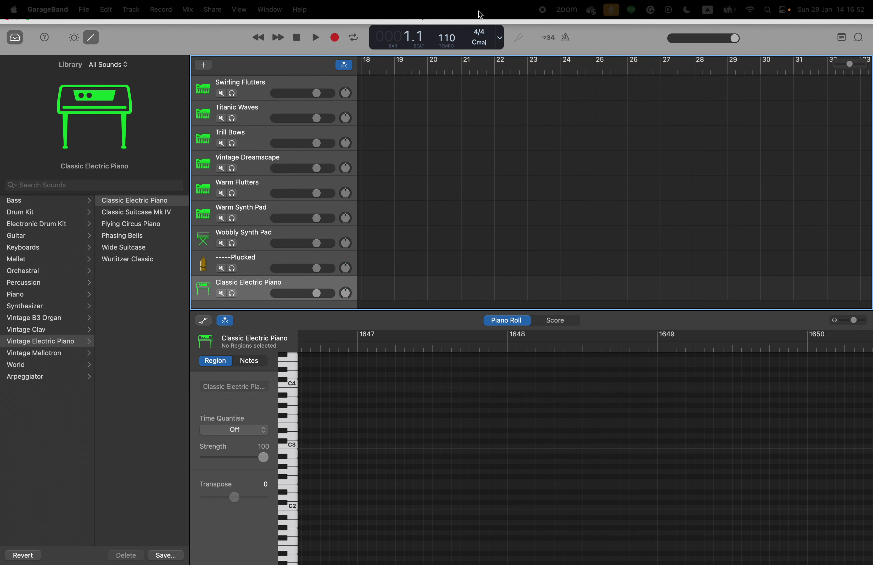